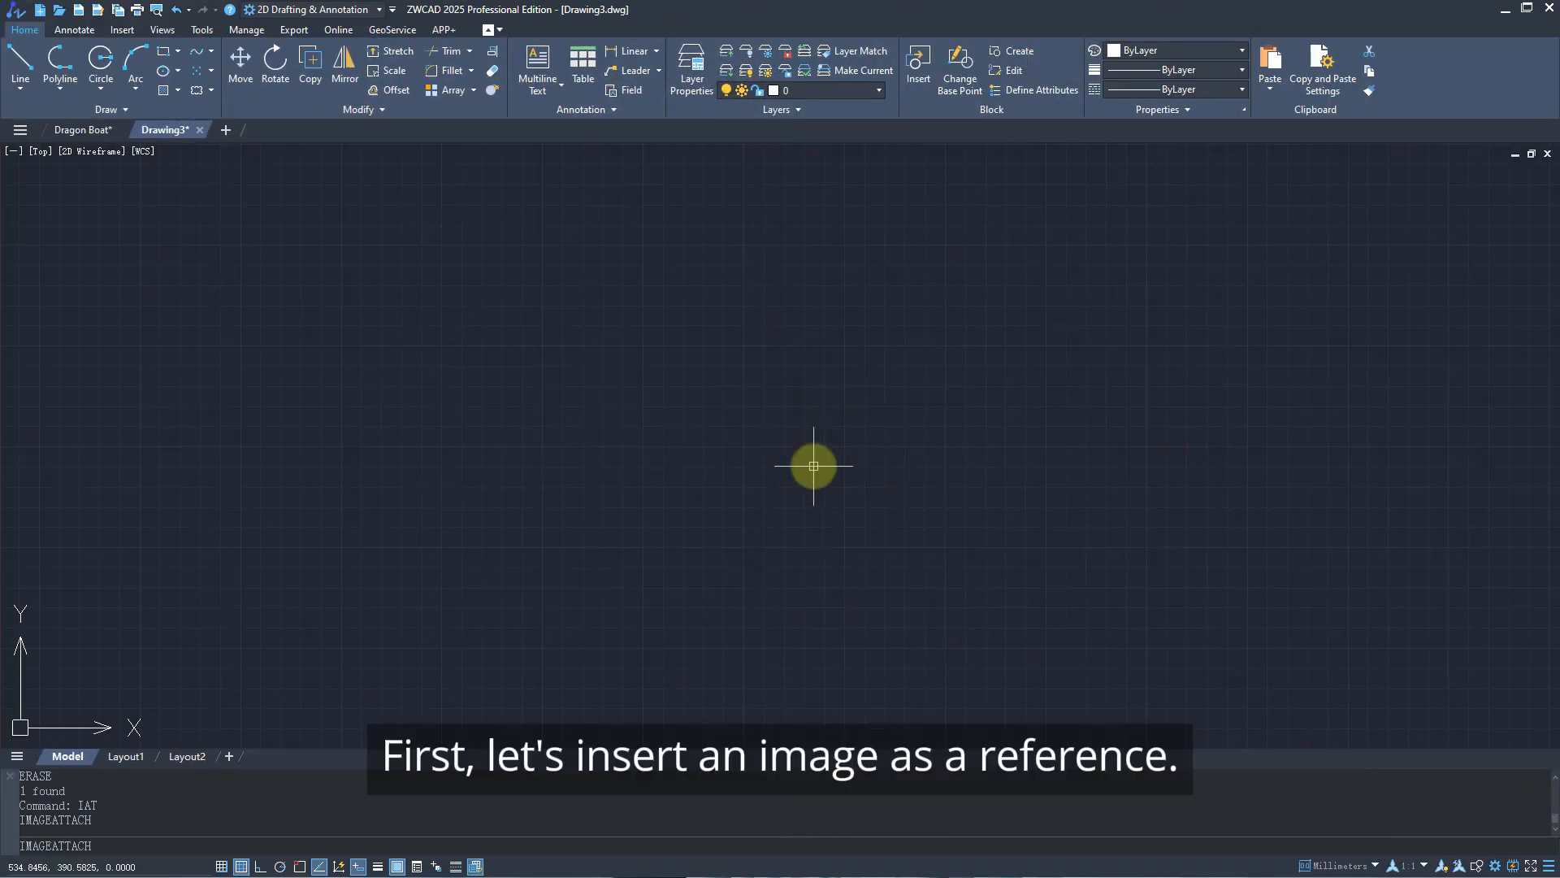
Attach the reference picture Dragon Boat_Image.jpg with its default scale and rotation and place it in the drawing area.
{"action": "left_click", "coordinate": [386, 308]}
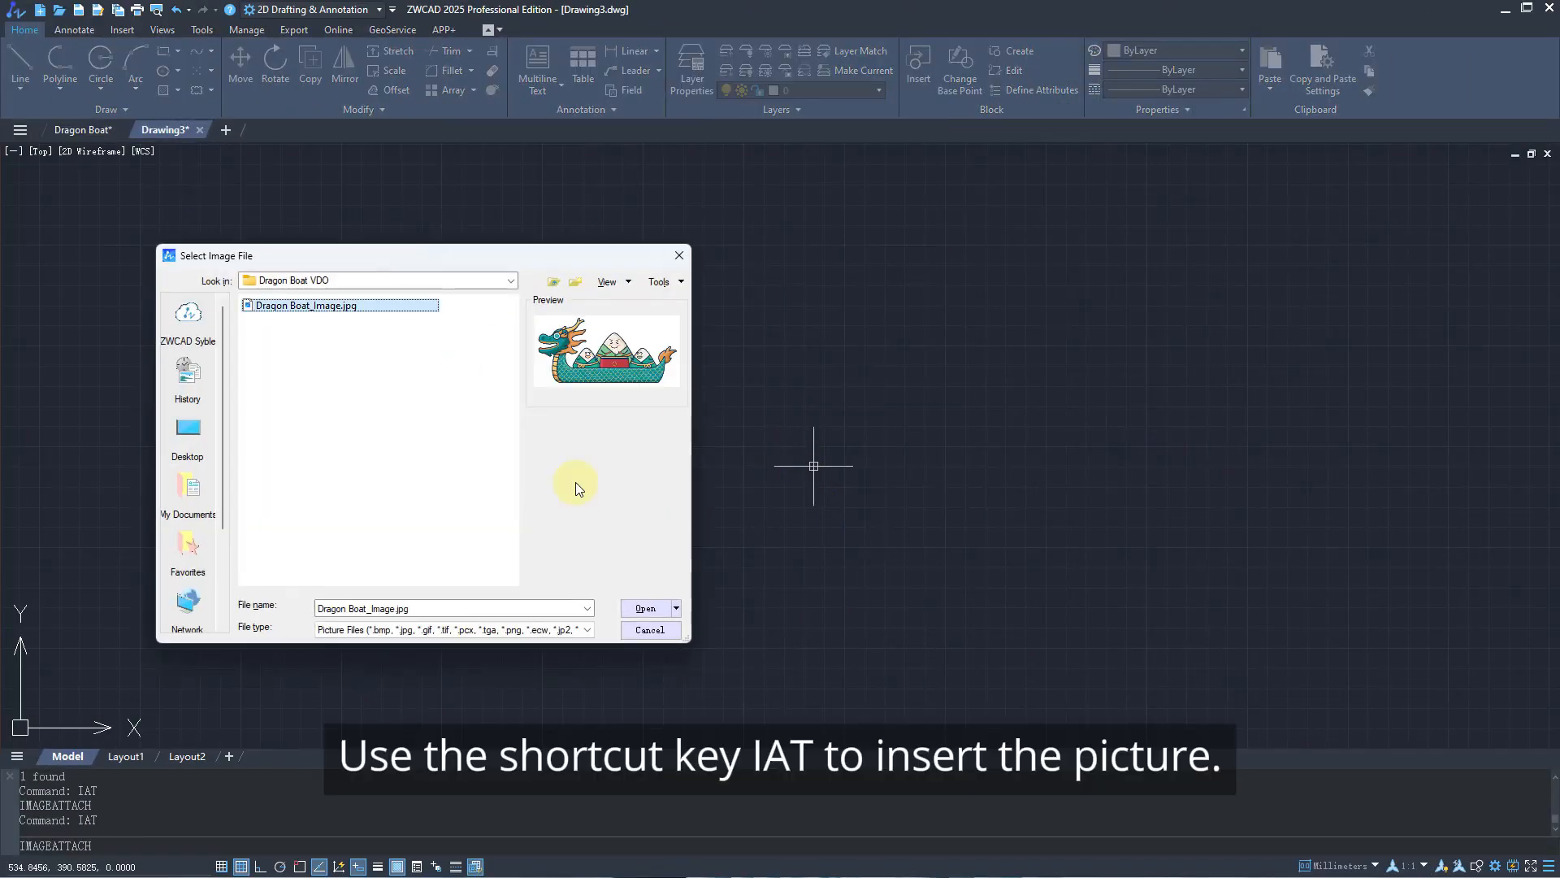
{"action": "left_click", "coordinate": [643, 607]}
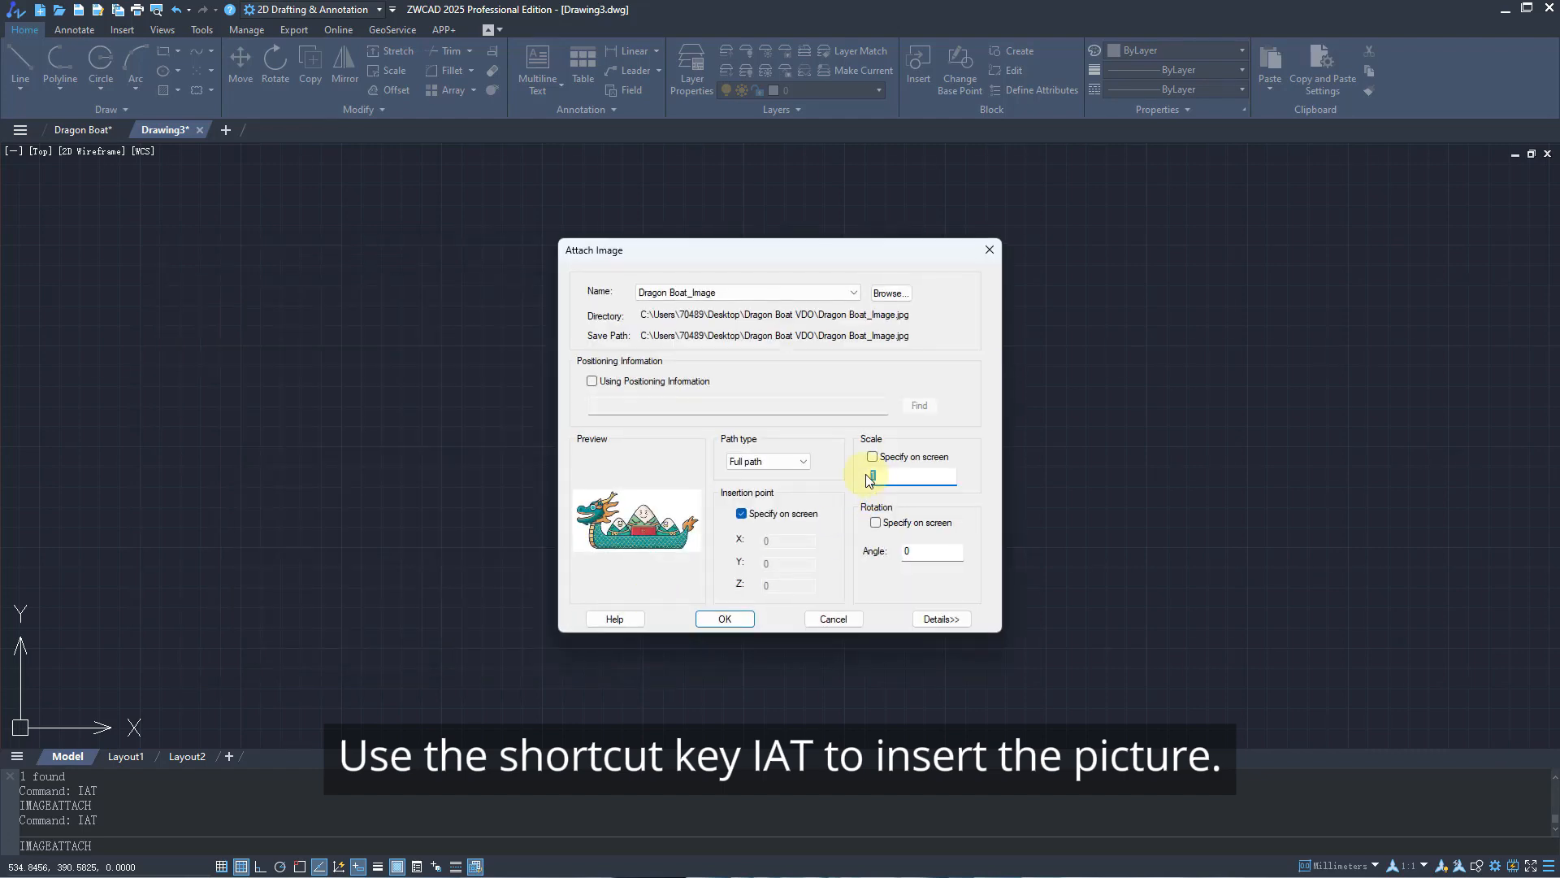
{"action": "left_click", "coordinate": [738, 620]}
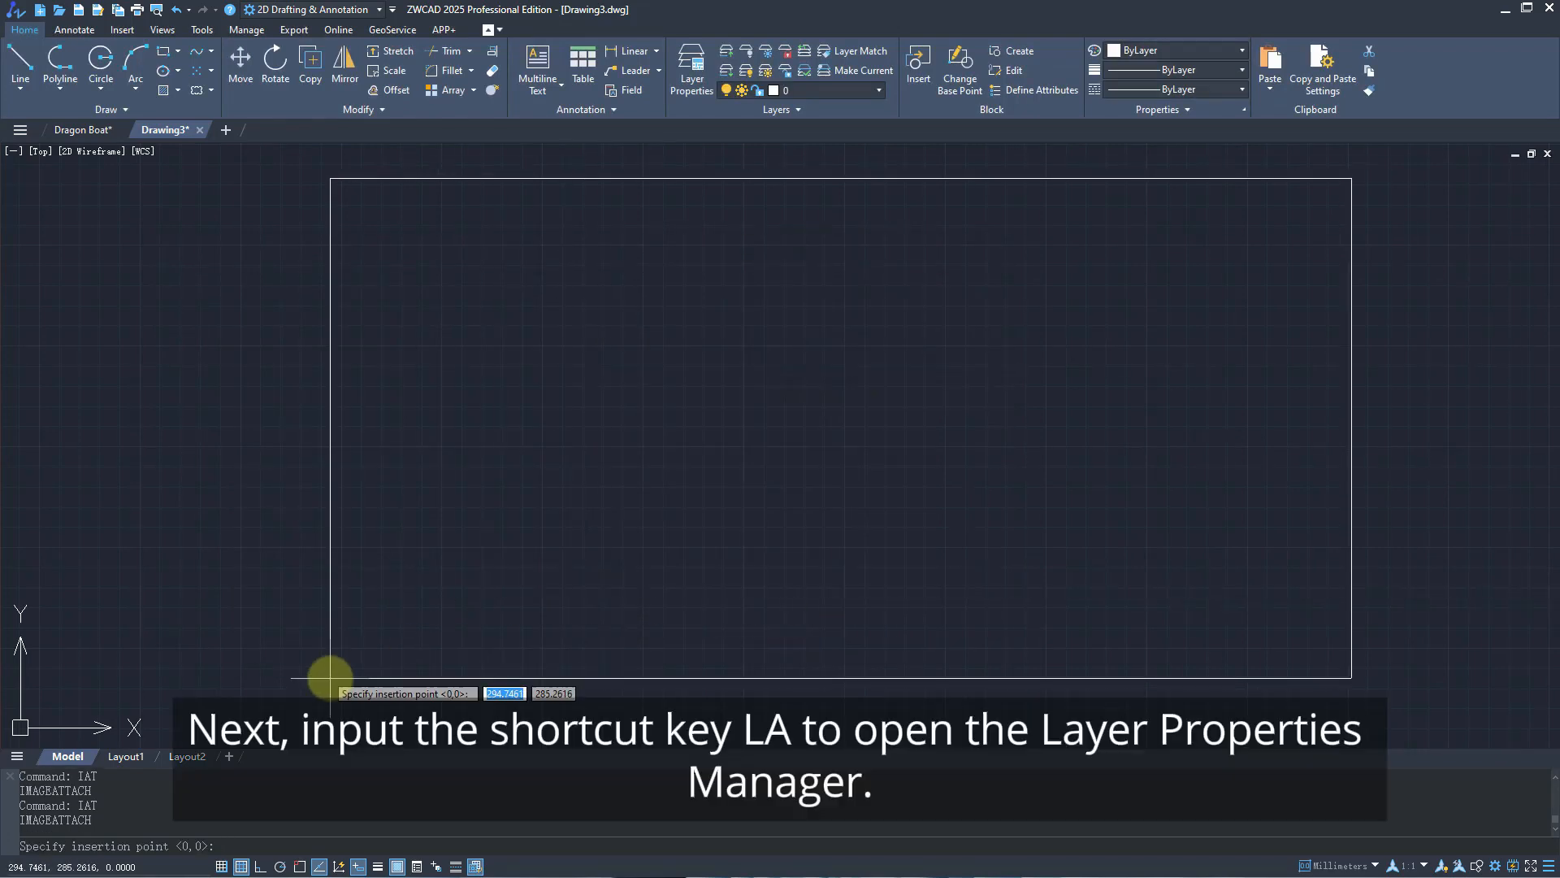
{"action": "left_click", "coordinate": [301, 689]}
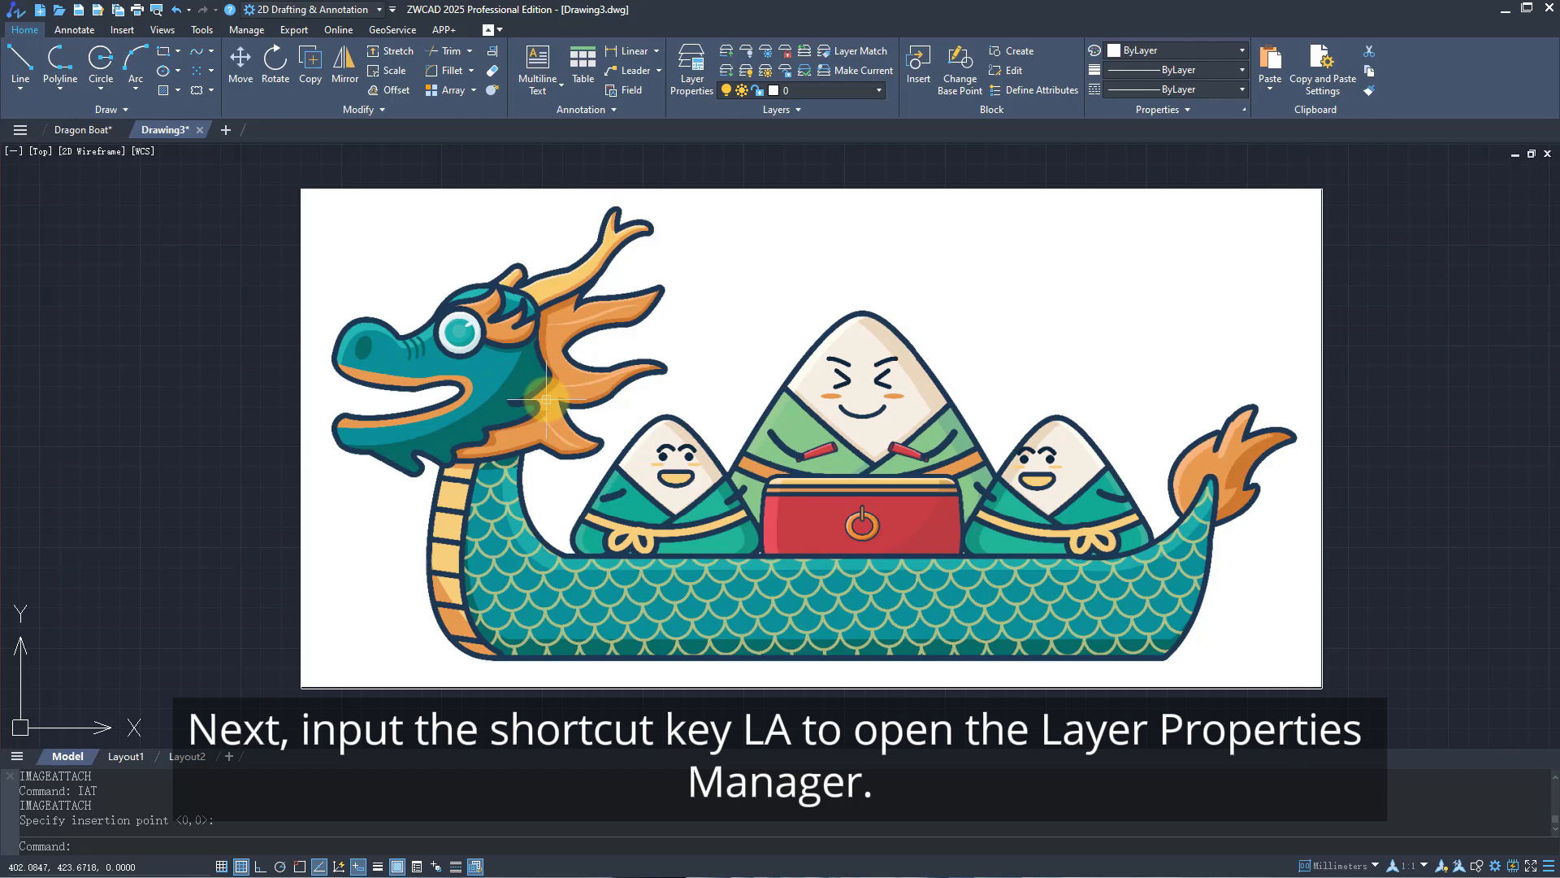
Create two new layers named Image and Hatch in the Layer Properties Manager.
{"action": "type", "text": "lay"}
{"action": "key", "text": "Return"}
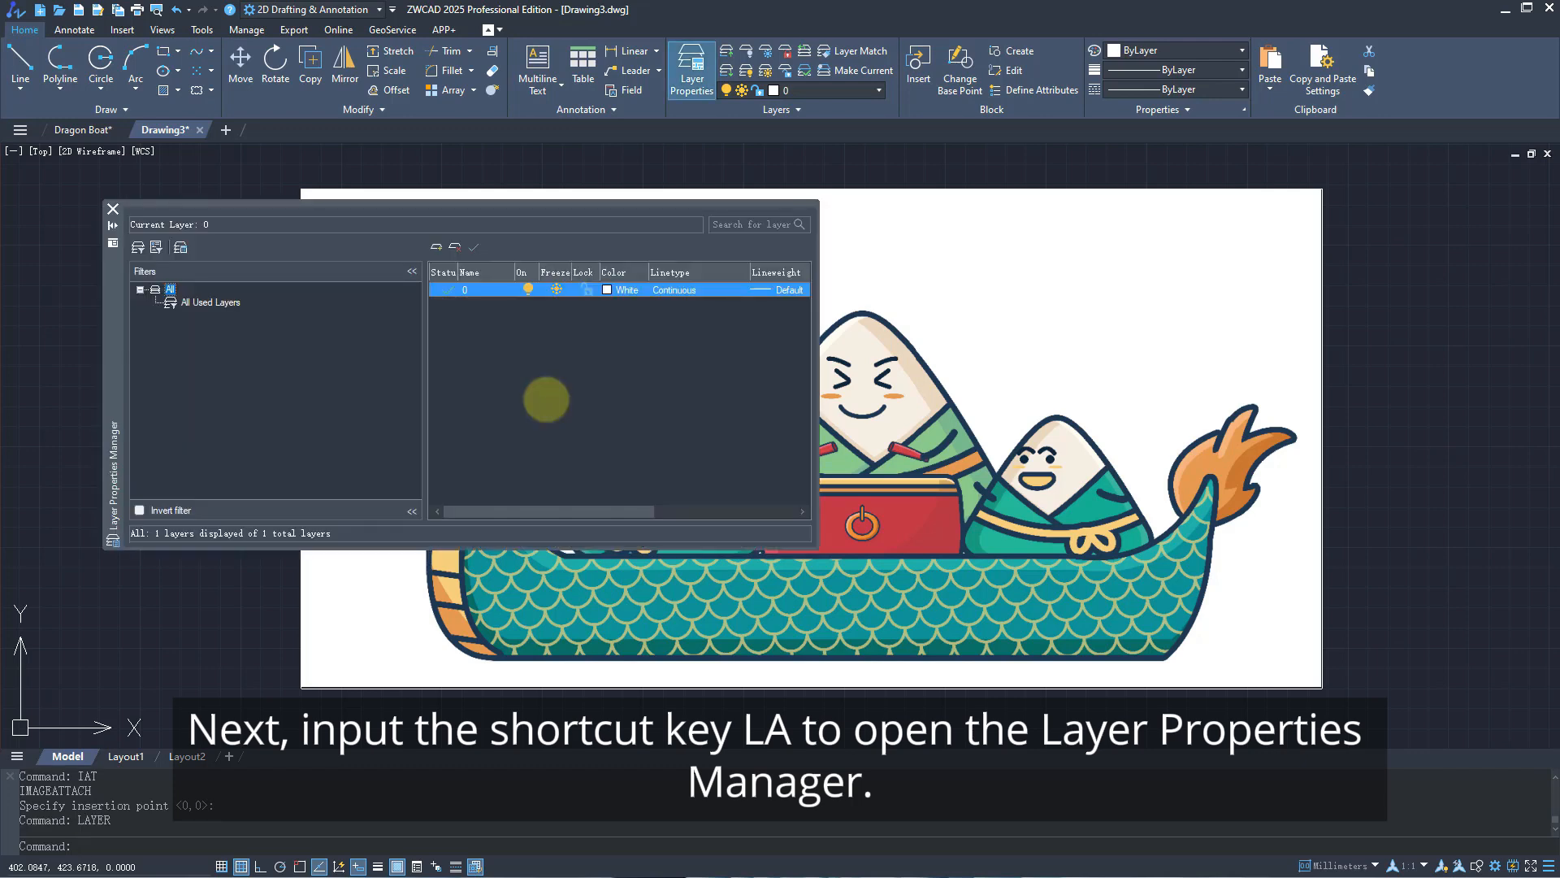
{"action": "right_click", "coordinate": [546, 399]}
{"action": "left_click", "coordinate": [561, 411]}
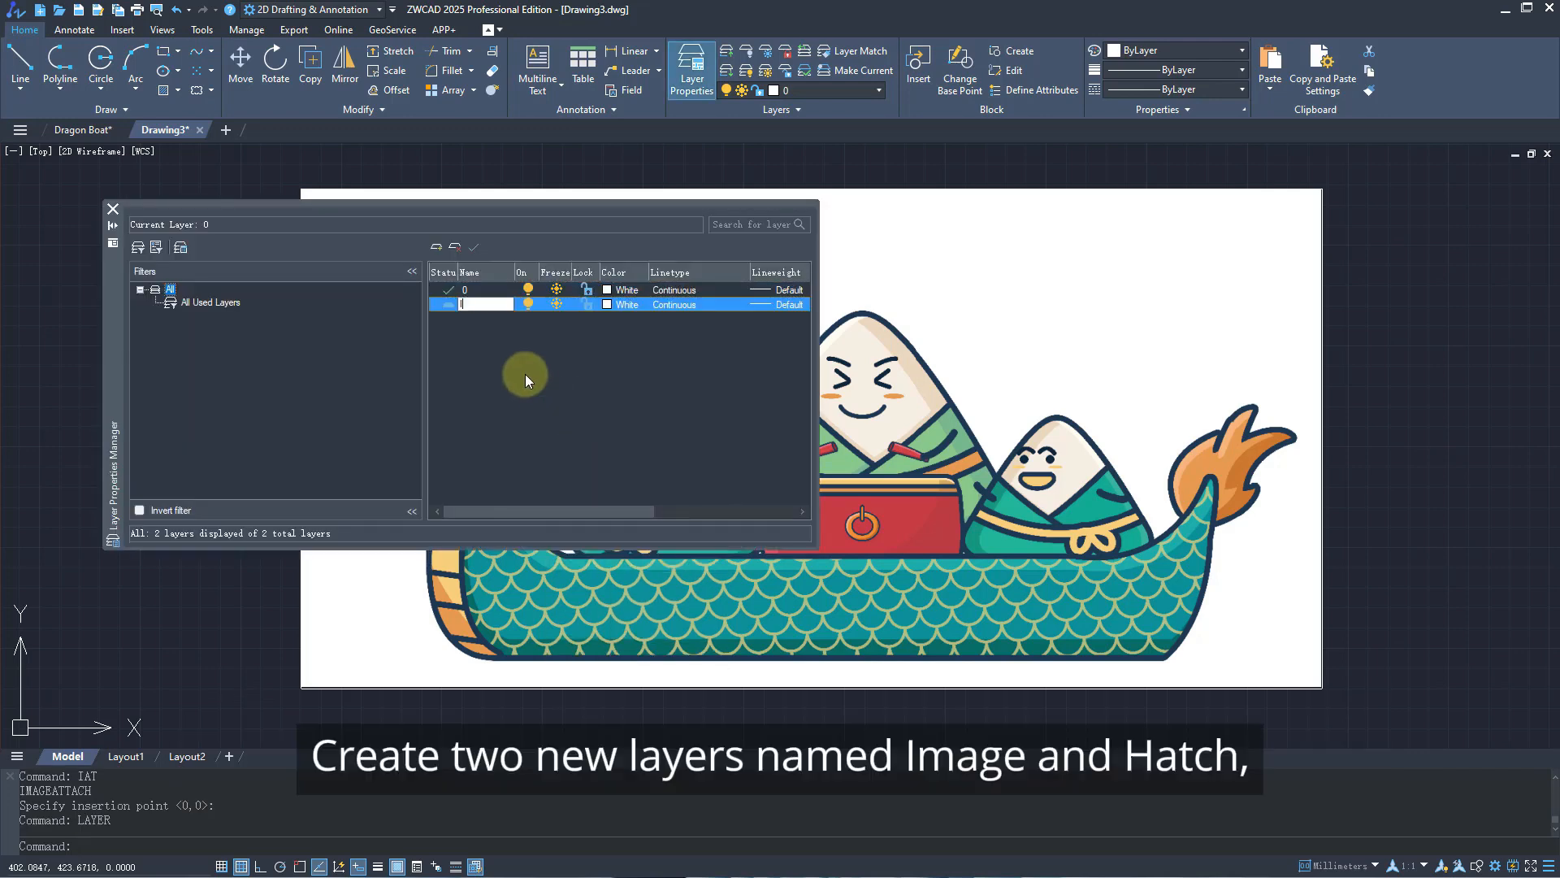
{"action": "type", "text": "Image"}
{"action": "key", "text": "Return"}
{"action": "right_click", "coordinate": [545, 397]}
{"action": "left_click", "coordinate": [565, 407]}
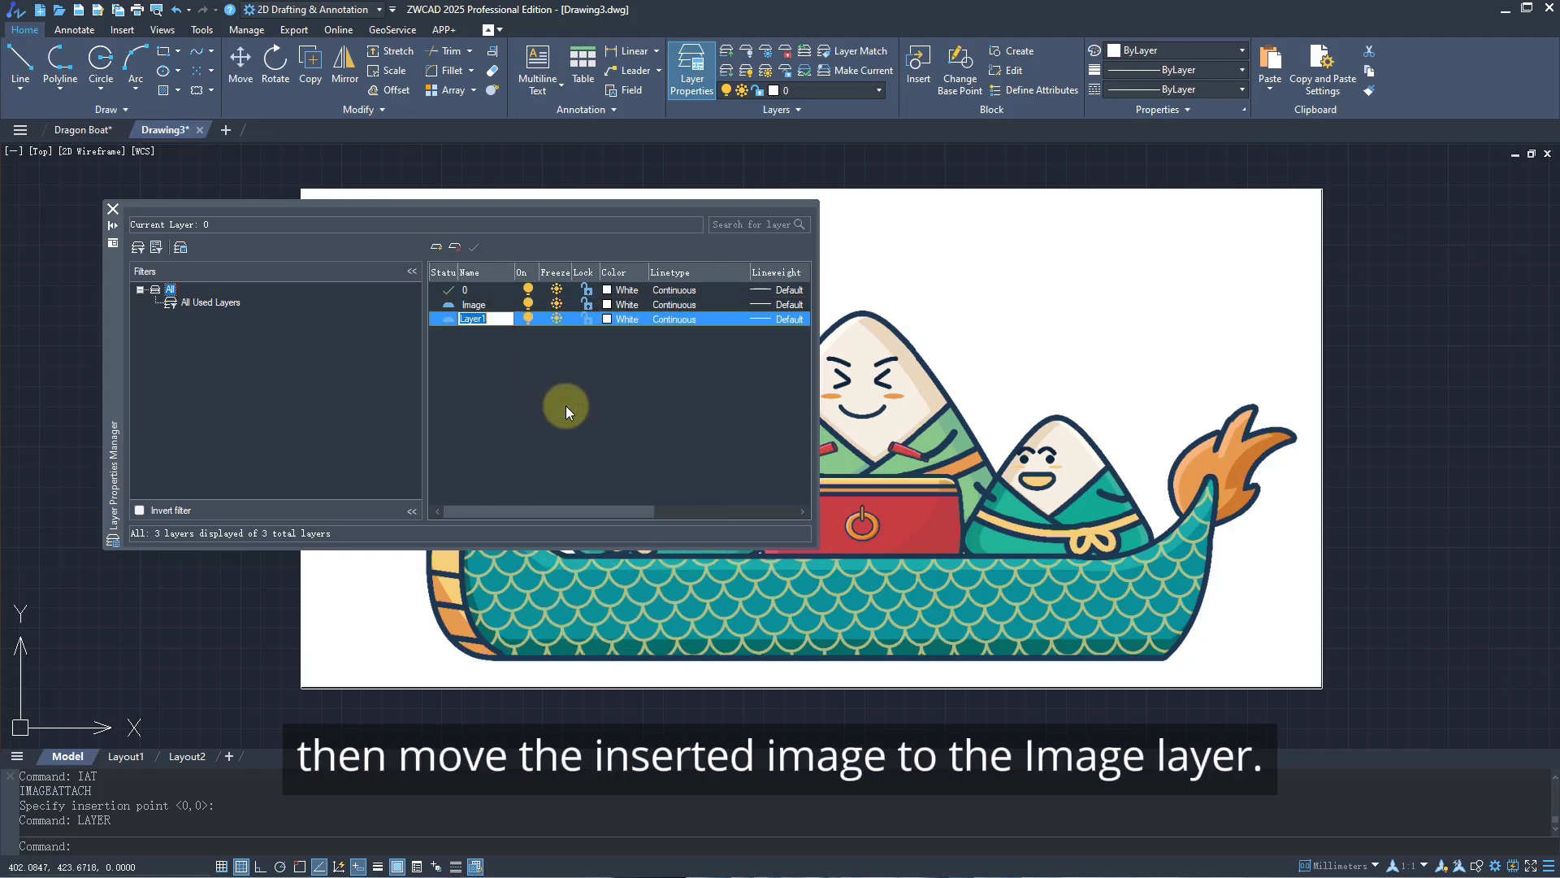
{"action": "type", "text": "Hatch"}
{"action": "key", "text": "Return"}
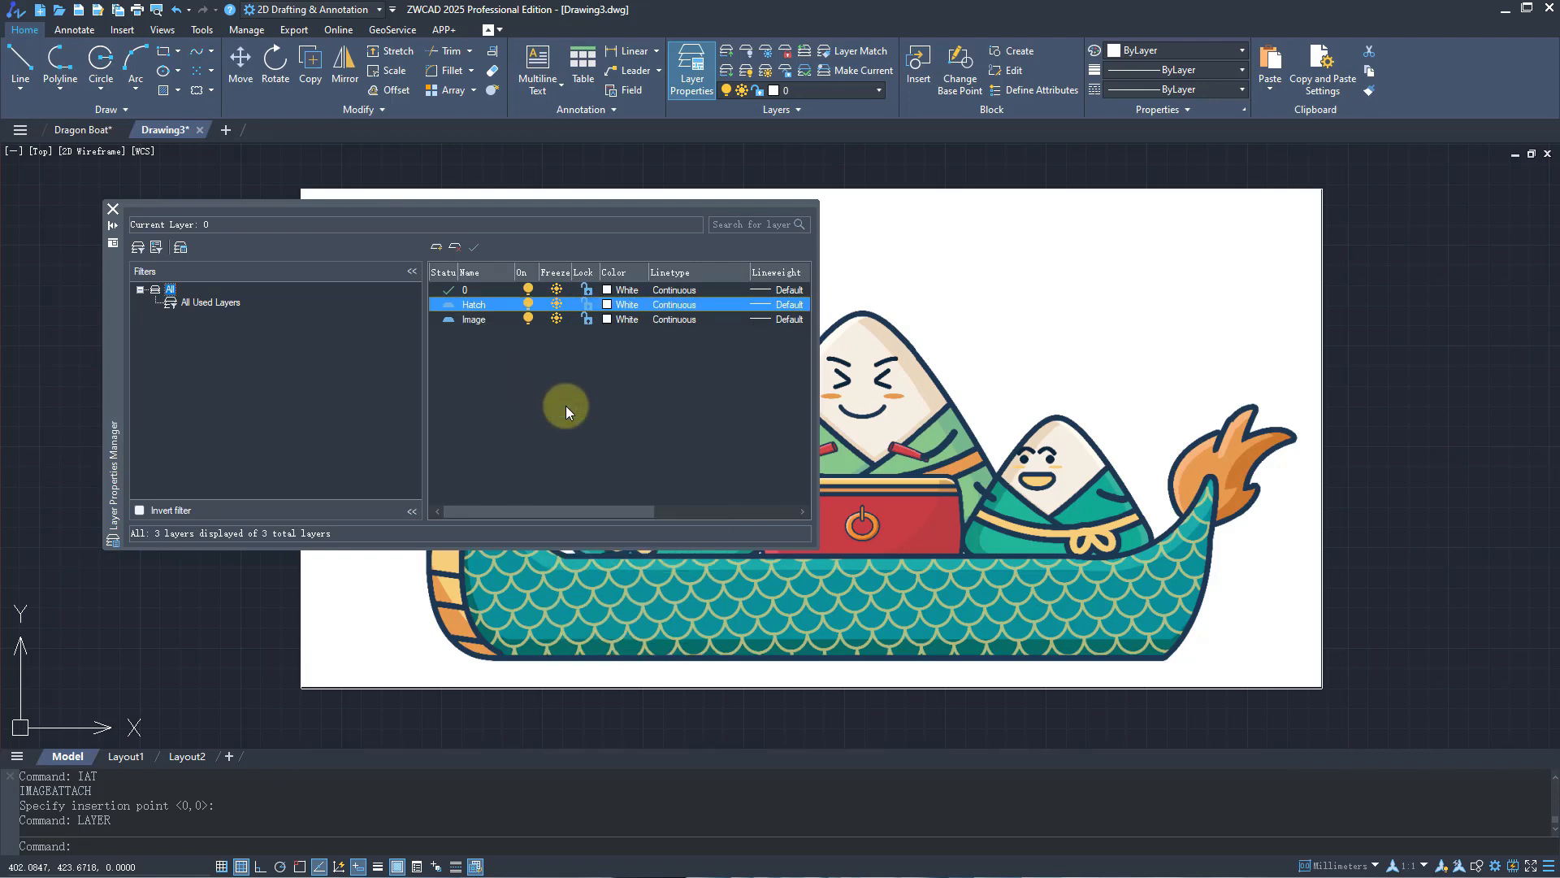
Move the inserted picture to the Image layer and set that layer's transparency to 70.
{"action": "left_click", "coordinate": [976, 185]}
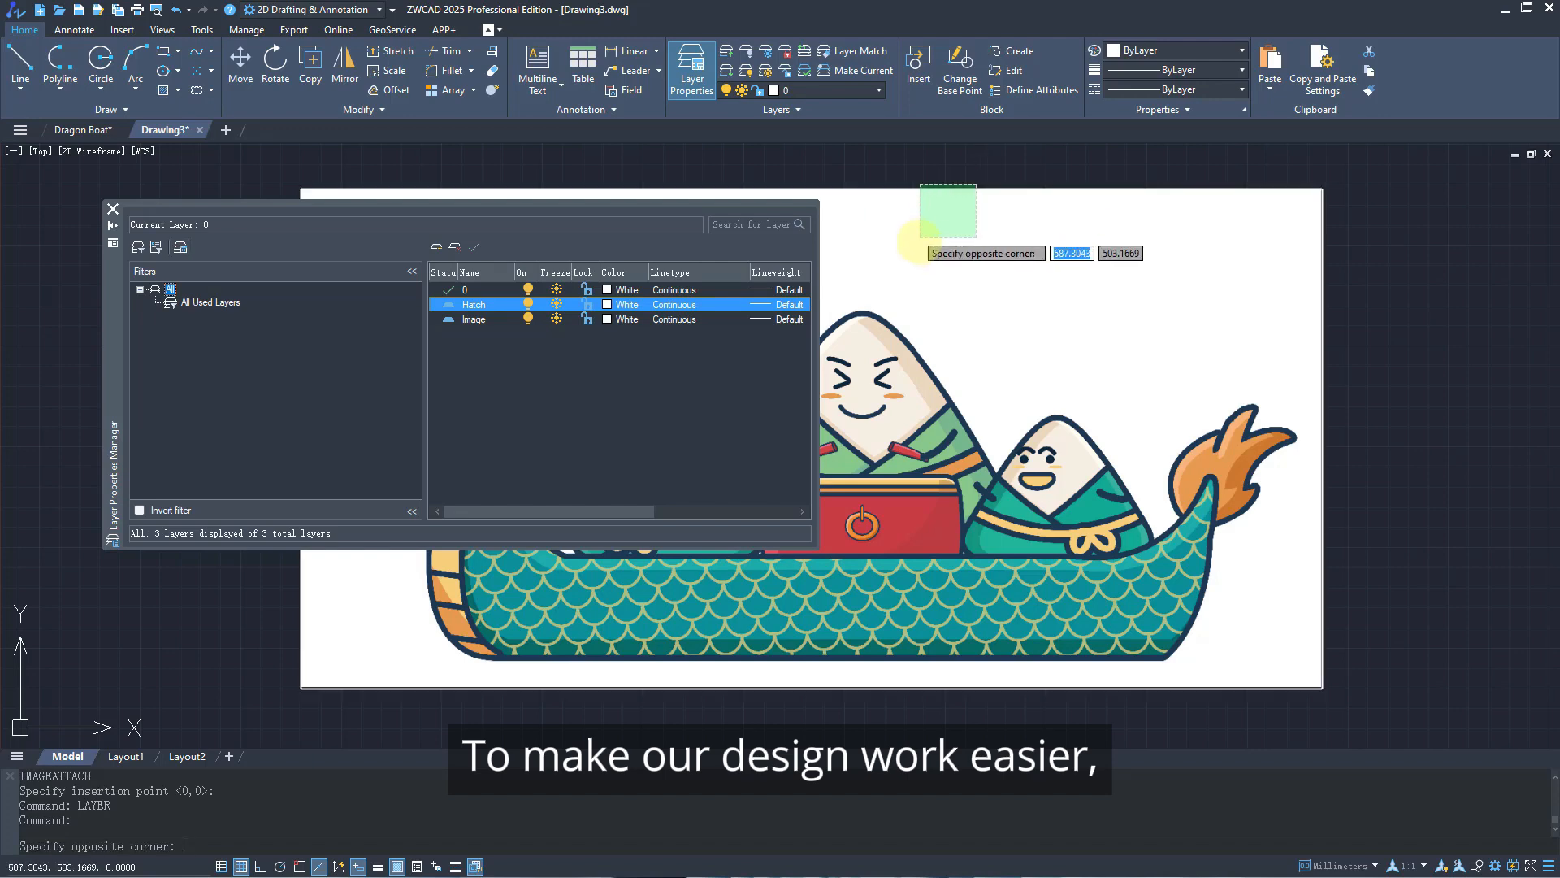
{"action": "left_click", "coordinate": [919, 240]}
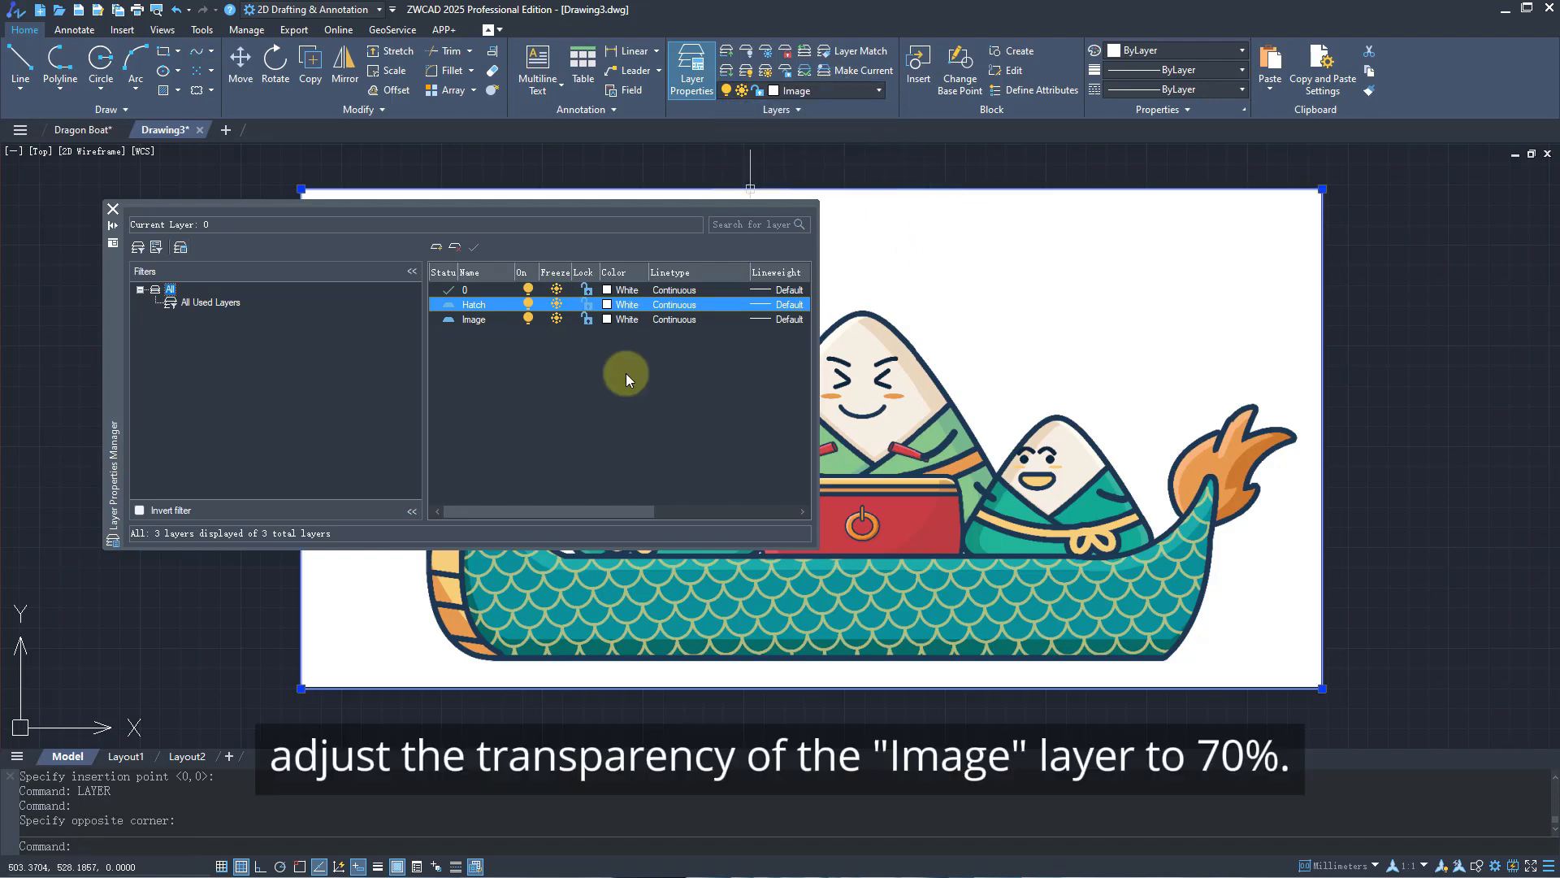
{"action": "left_click_drag", "start_coordinate": [630, 512], "coordinate": [715, 512]}
{"action": "left_click", "coordinate": [720, 318]}
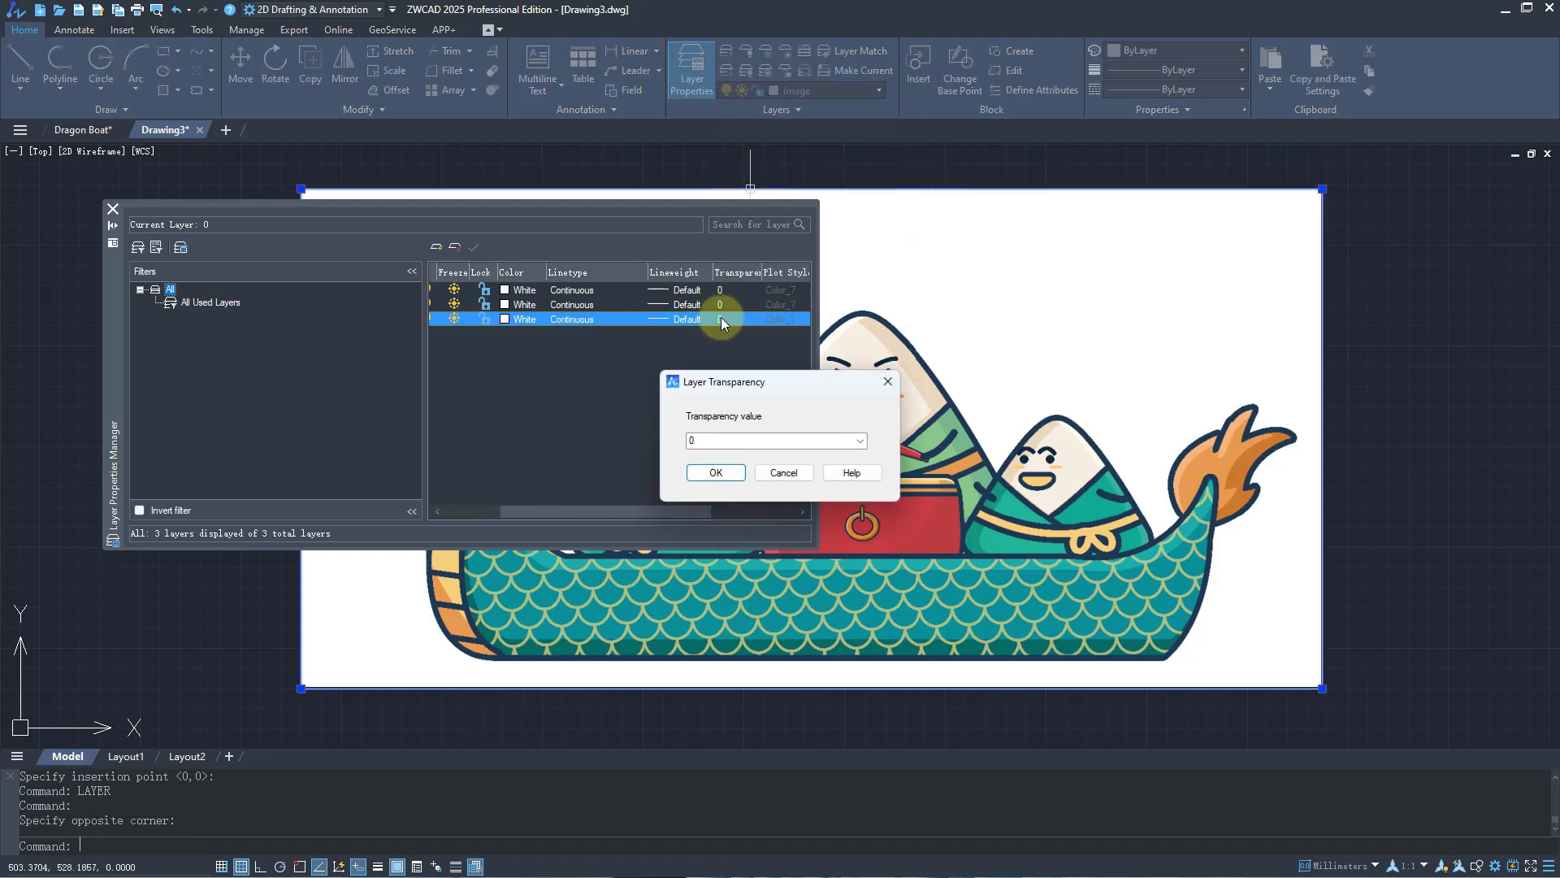
{"action": "double_click", "coordinate": [703, 443]}
{"action": "type", "text": "70"}
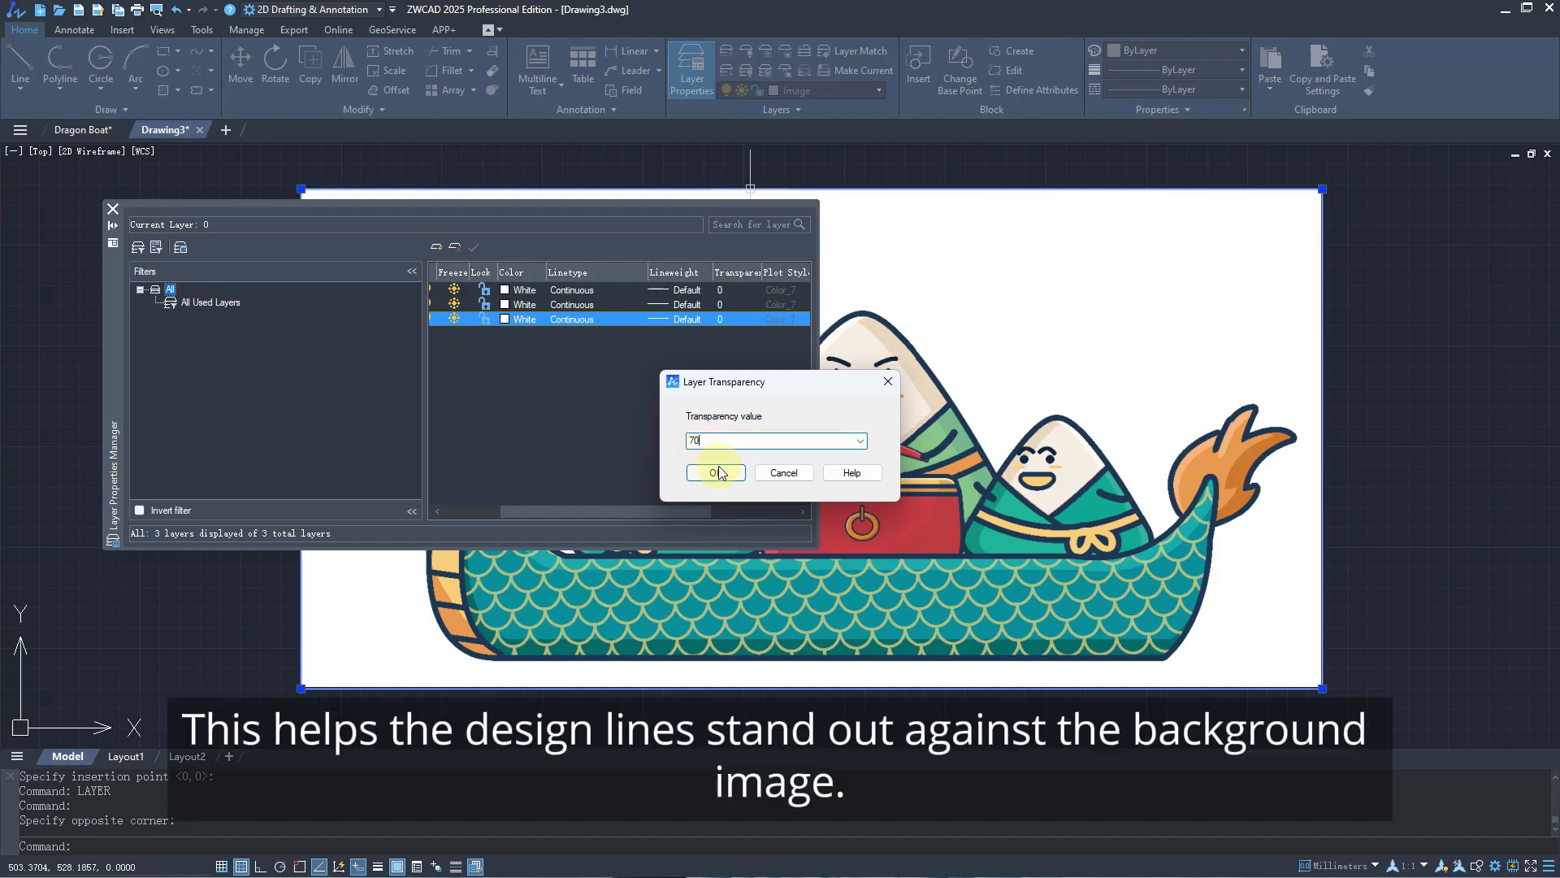
{"action": "left_click", "coordinate": [716, 473]}
{"action": "left_click", "coordinate": [112, 210]}
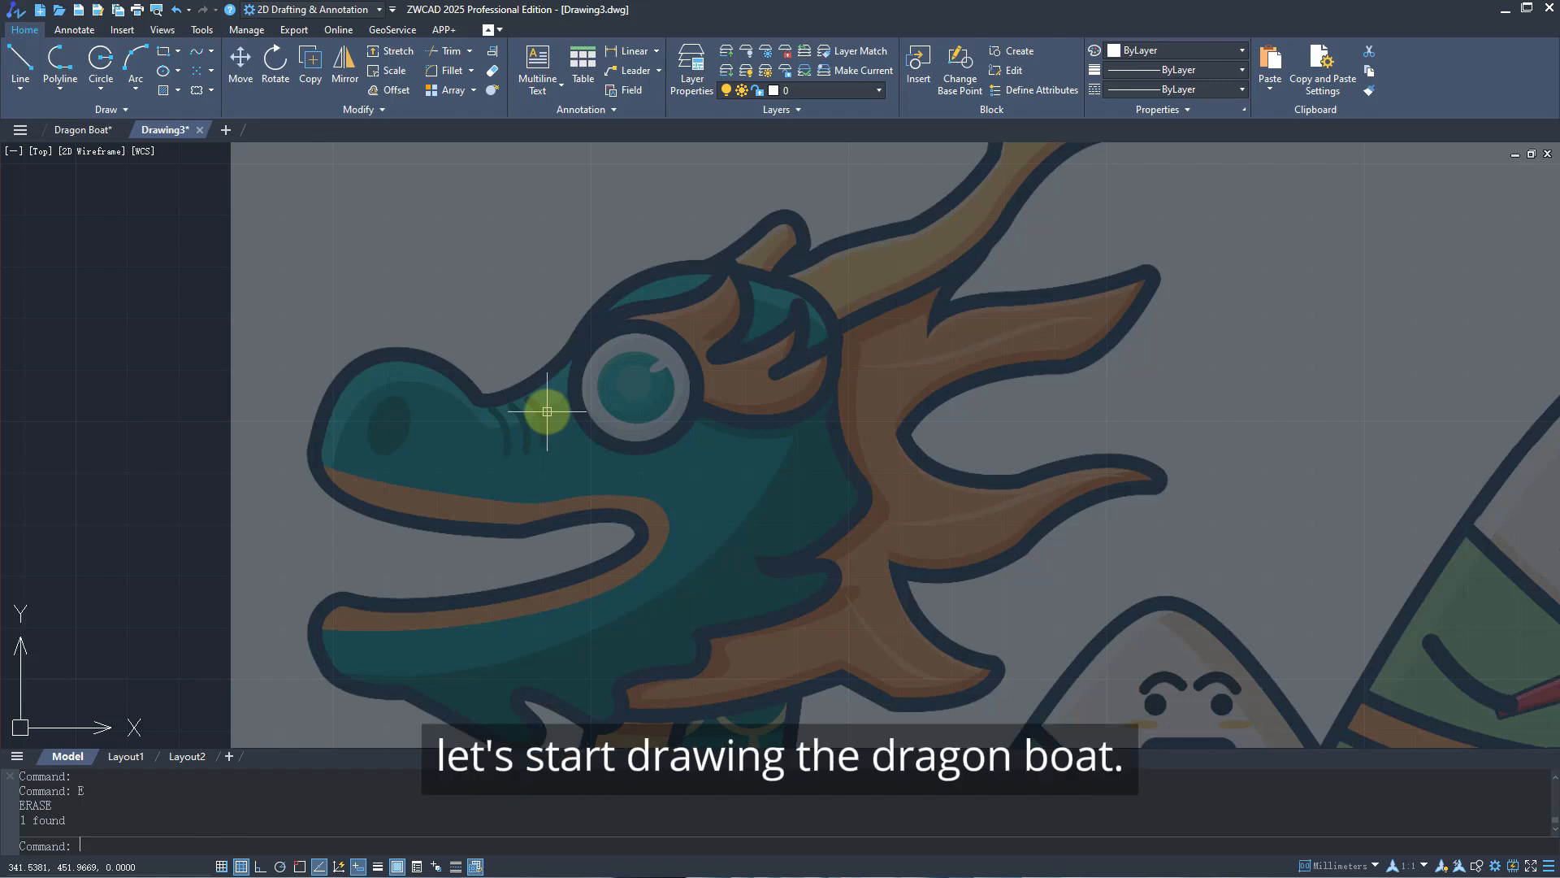
Start a spline at the bridge of the dragon's snout and trace over the crown and down the back of the head.
{"action": "type", "text": "spline"}
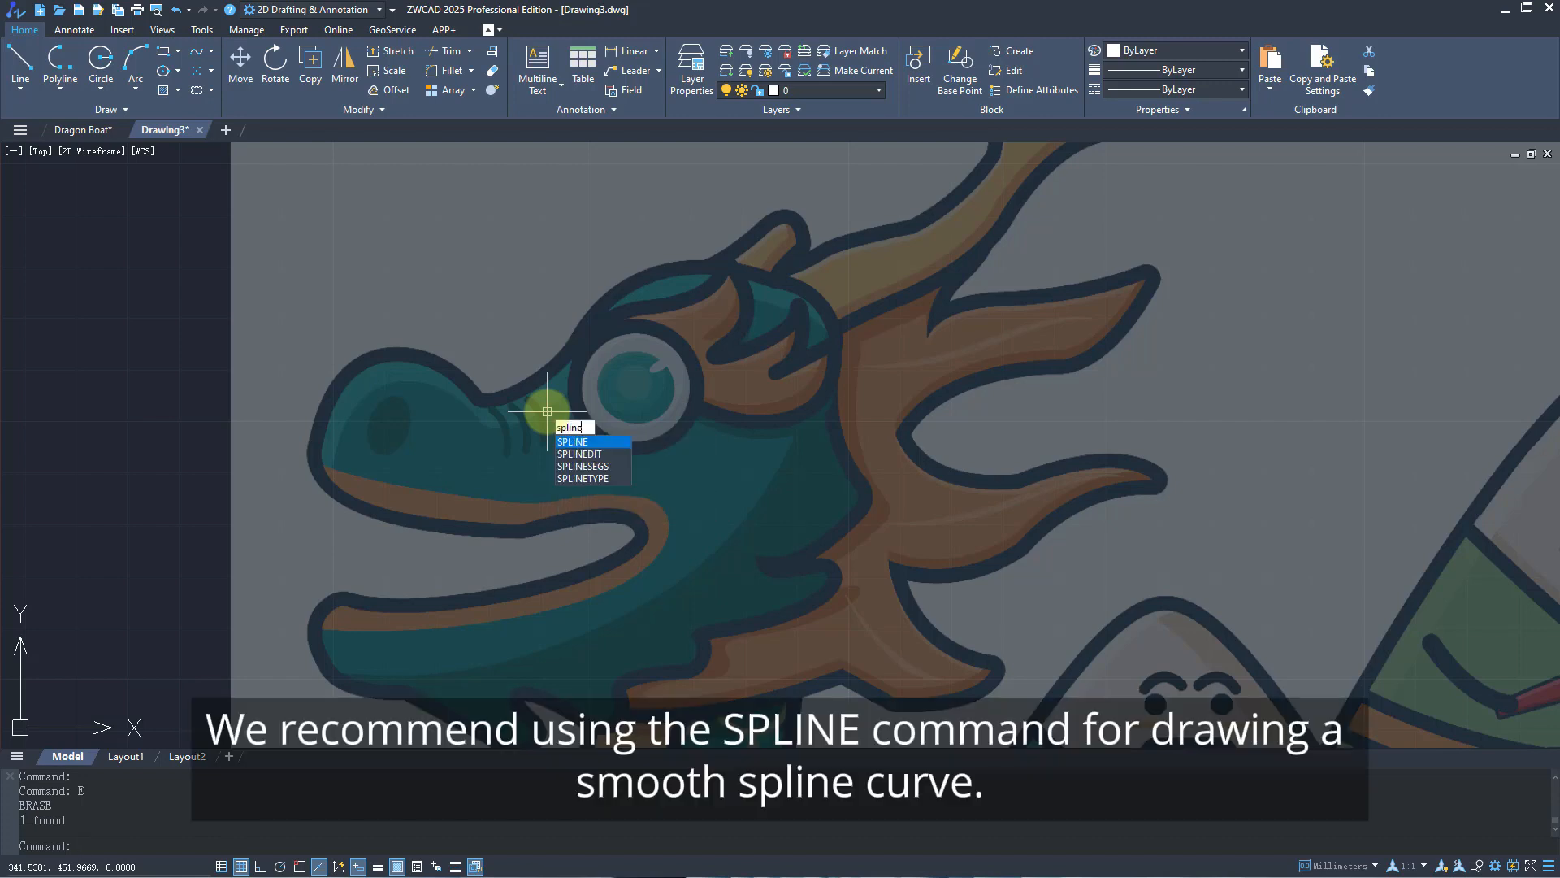
{"action": "key", "text": "Return"}
{"action": "left_click", "coordinate": [487, 399]}
{"action": "left_click", "coordinate": [553, 368]}
{"action": "left_click", "coordinate": [593, 312]}
{"action": "left_click", "coordinate": [642, 275]}
{"action": "left_click", "coordinate": [721, 264]}
{"action": "left_click", "coordinate": [837, 331]}
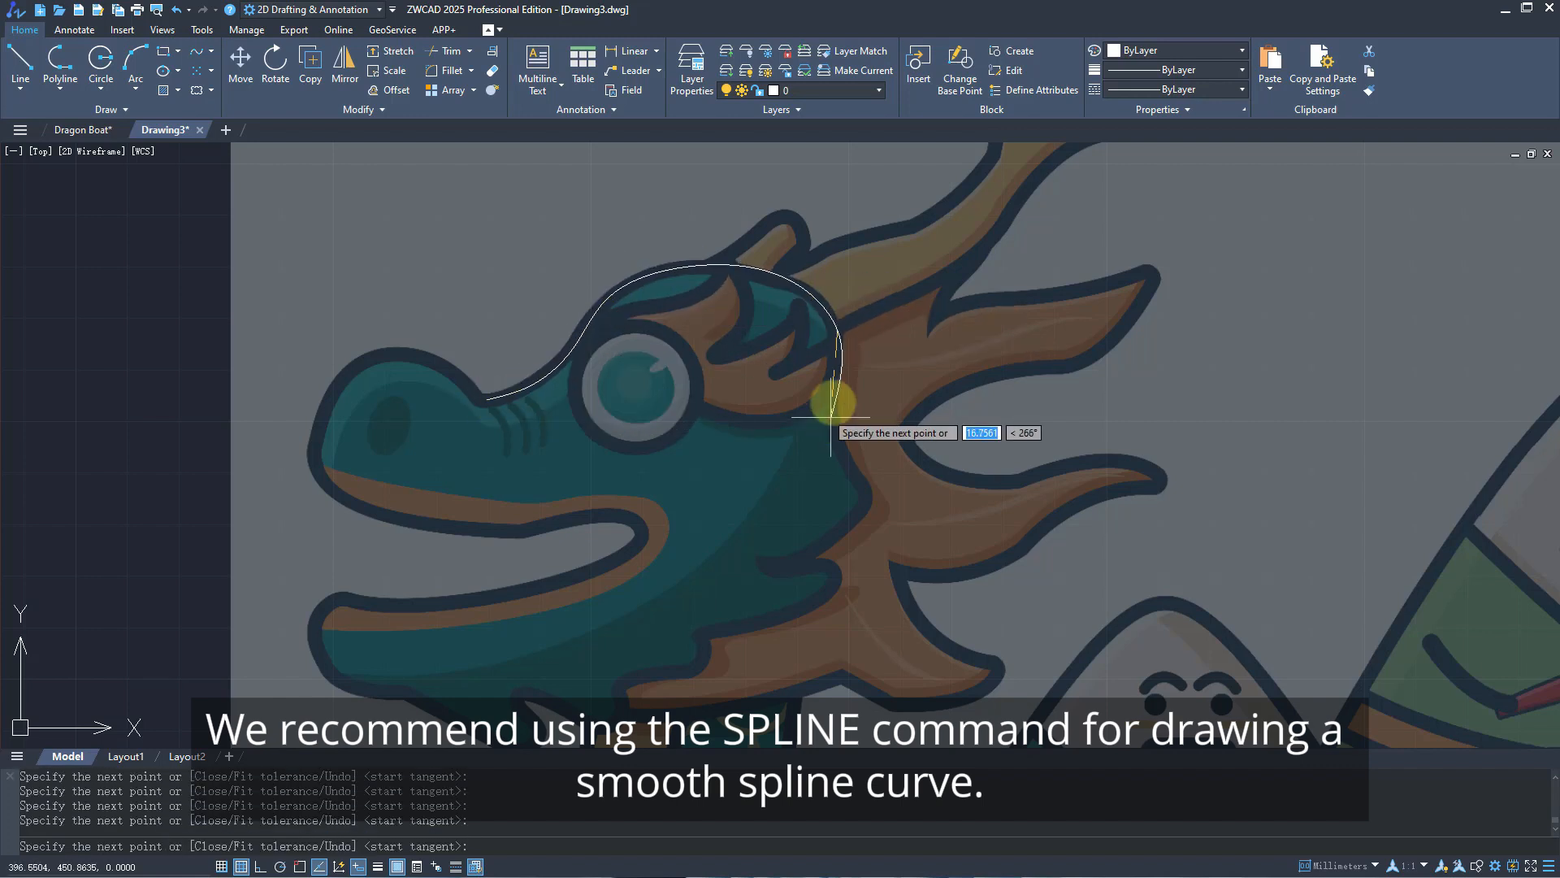
{"action": "left_click", "coordinate": [830, 571]}
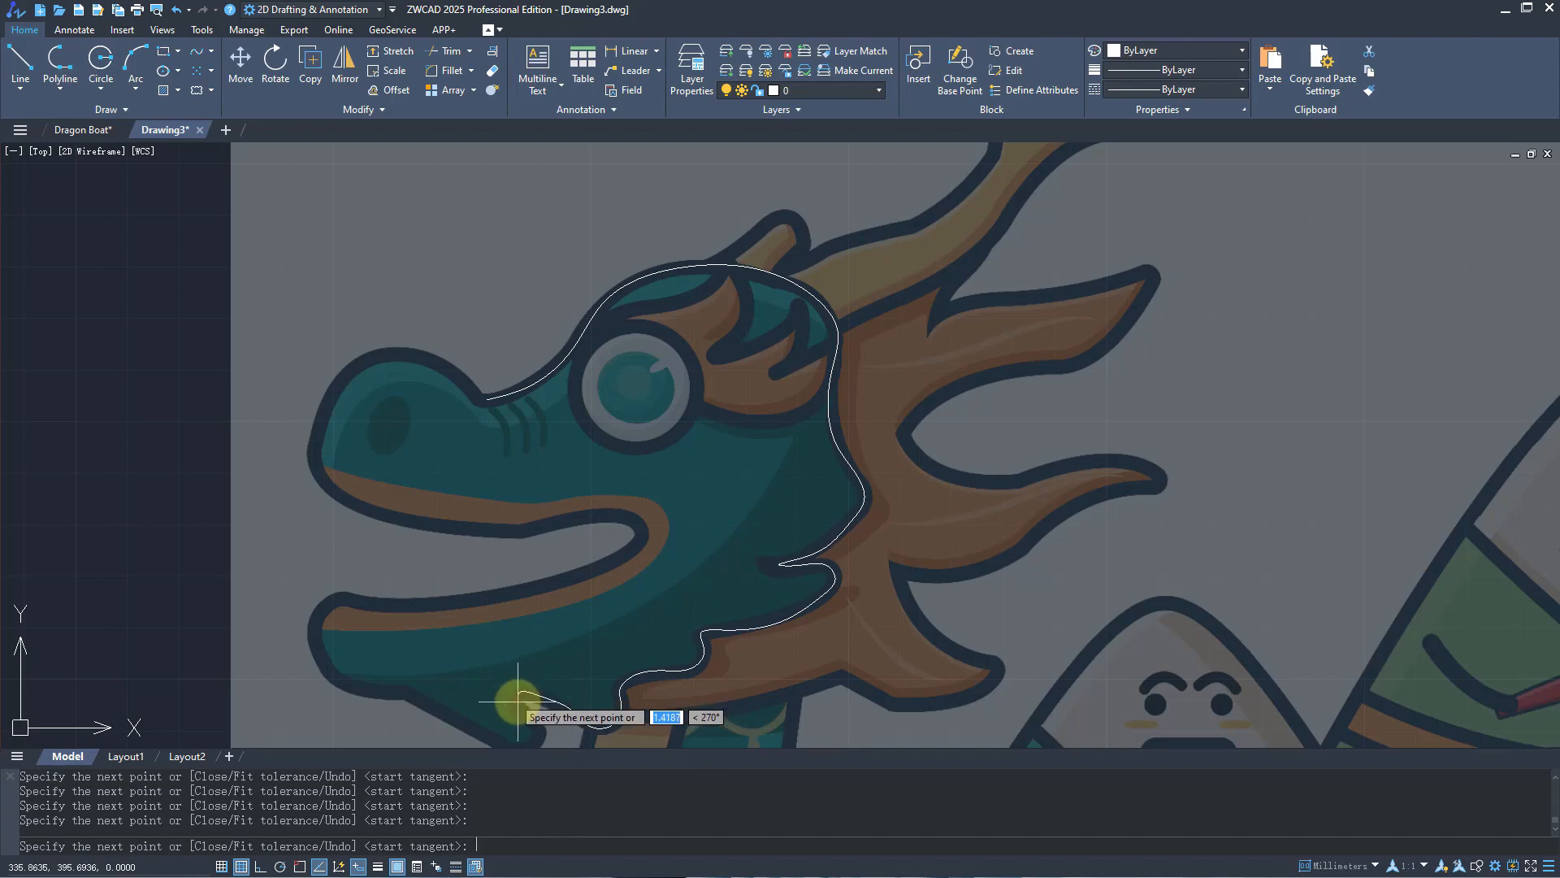
Continue the head spline under the chin and around the tip of the lower jaw.
{"action": "scroll", "coordinate": [533, 708], "scroll_direction": "up", "scroll_amount": 1}
{"action": "middle_click_drag", "start_coordinate": [533, 708], "coordinate": [542, 646]}
{"action": "left_click", "coordinate": [558, 679]}
{"action": "left_click", "coordinate": [522, 711]}
{"action": "left_click", "coordinate": [359, 624]}
{"action": "left_click", "coordinate": [229, 597]}
{"action": "left_click", "coordinate": [196, 518]}
{"action": "left_click", "coordinate": [275, 477]}
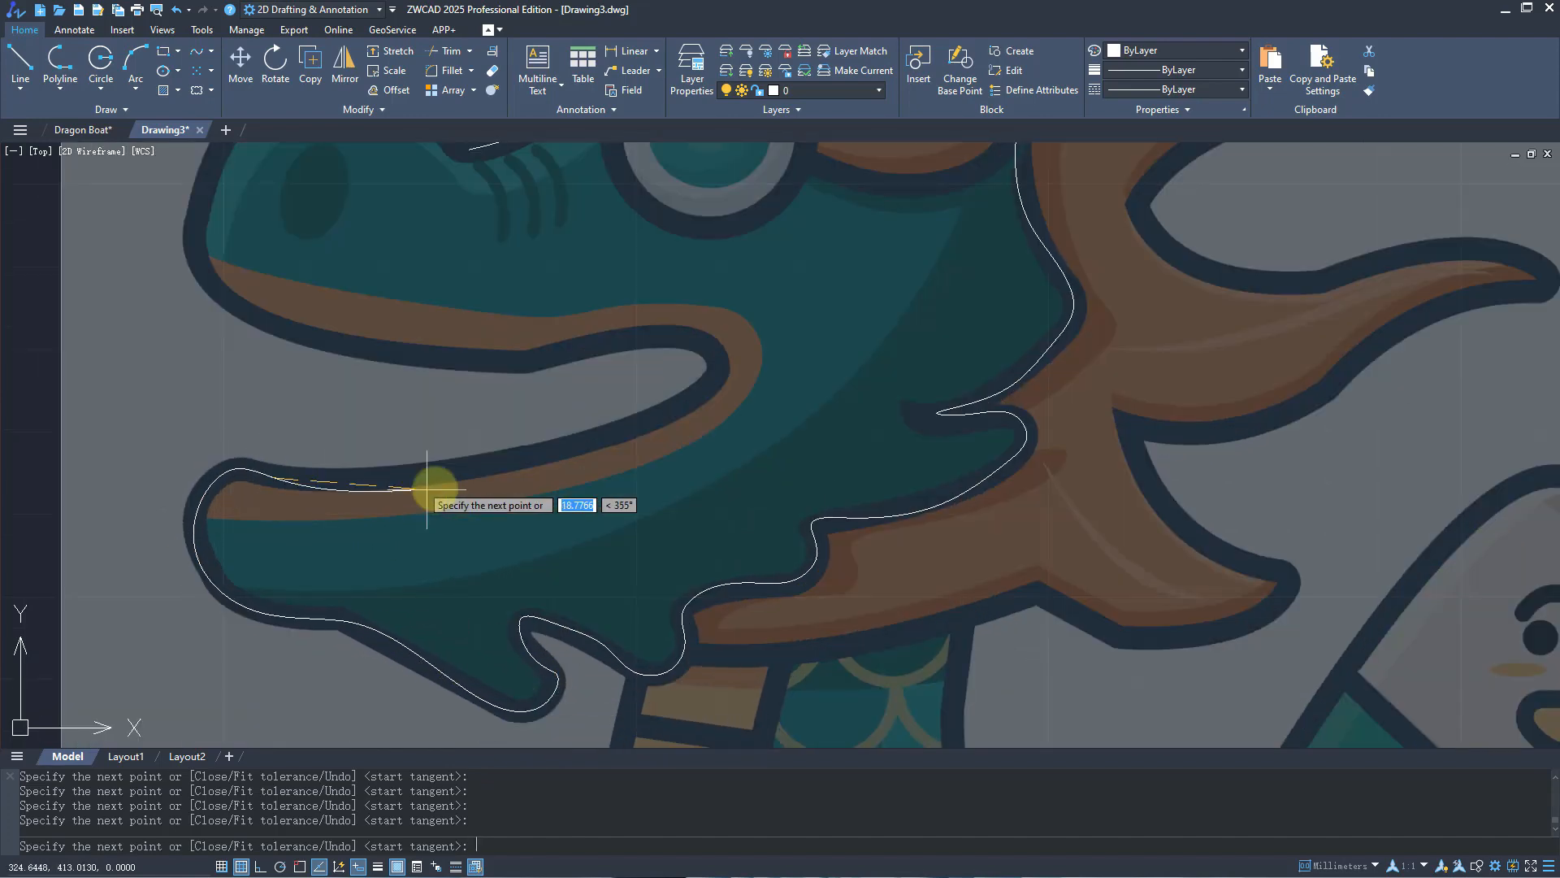
Trace the inside of the mouth, the upper jaw and the snout, and close the head spline.
{"action": "left_click", "coordinate": [714, 388]}
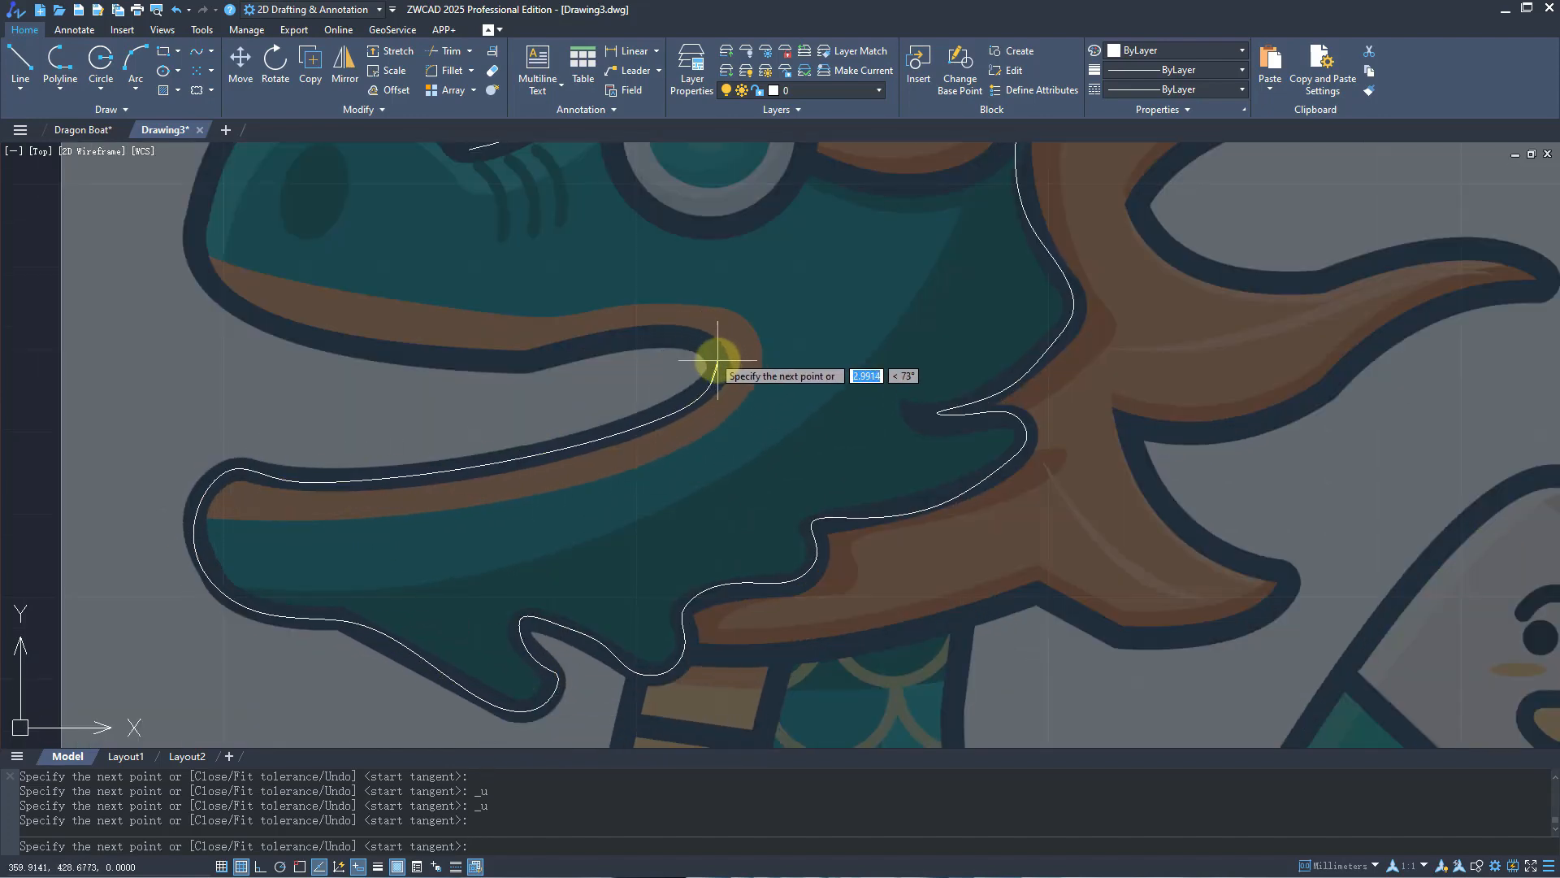
{"action": "left_click", "coordinate": [391, 354]}
{"action": "left_click", "coordinate": [283, 329]}
{"action": "middle_click_drag", "start_coordinate": [283, 329], "coordinate": [339, 405]}
{"action": "left_click", "coordinate": [259, 273]}
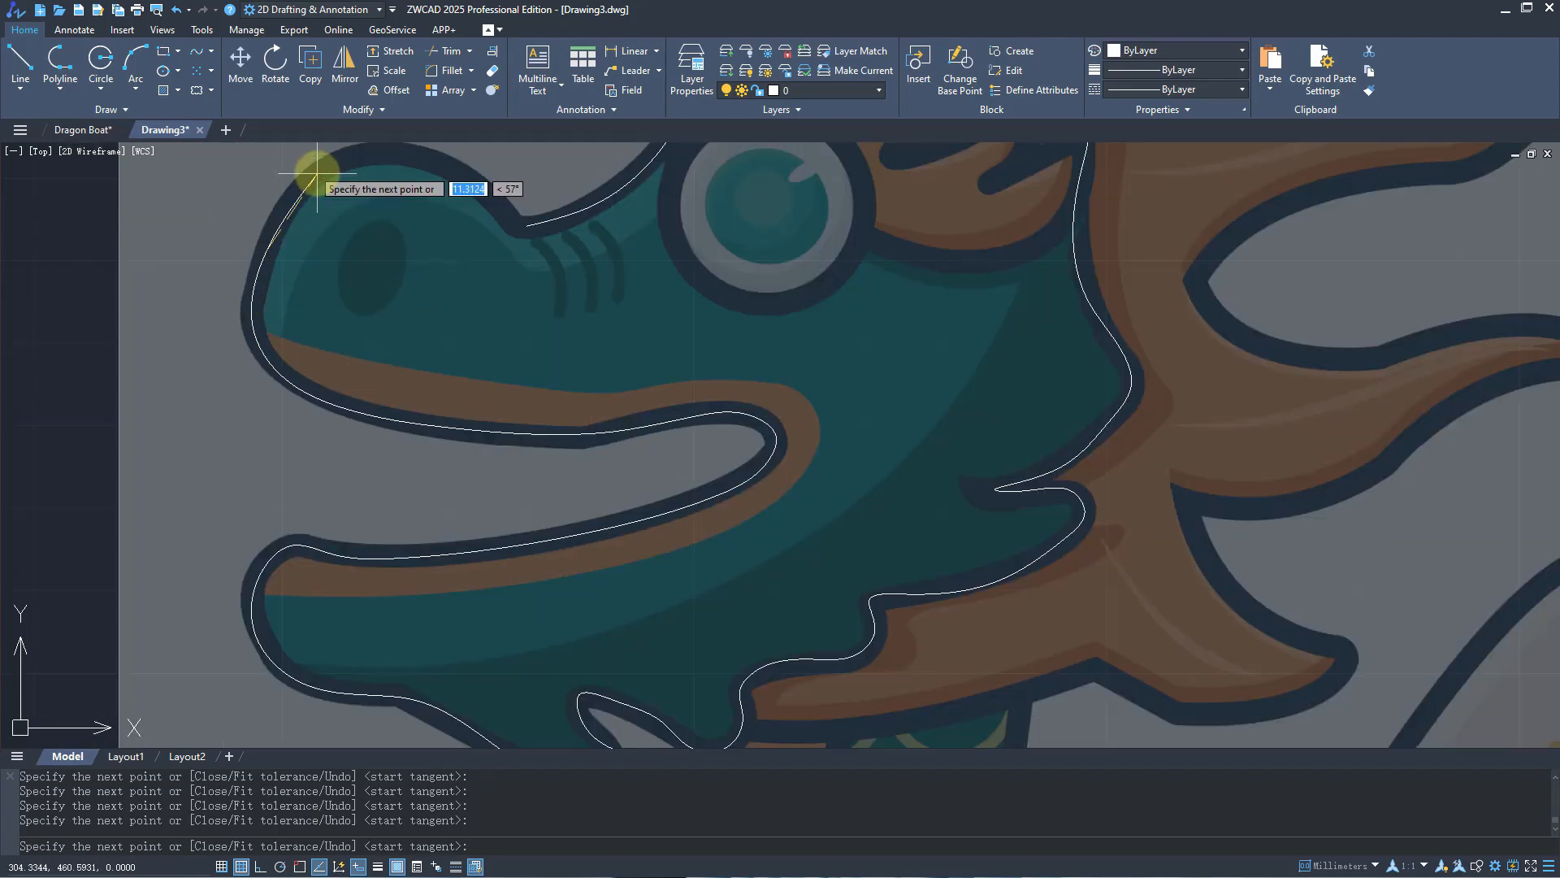
{"action": "left_click", "coordinate": [381, 158]}
{"action": "type", "text": "c"}
{"action": "key", "text": "Return"}
Draw three concentric circles for the dragon's eye: the white at about 10.2 mm radius, the outer rim at about 13 mm, and the iris.
{"action": "scroll", "coordinate": [507, 227], "scroll_direction": "down", "scroll_amount": 5}
{"action": "scroll", "coordinate": [564, 319], "scroll_direction": "up", "scroll_amount": 4}
{"action": "type", "text": "c"}
{"action": "left_click", "coordinate": [487, 374]}
{"action": "left_click", "coordinate": [564, 411]}
{"action": "type", "text": "c"}
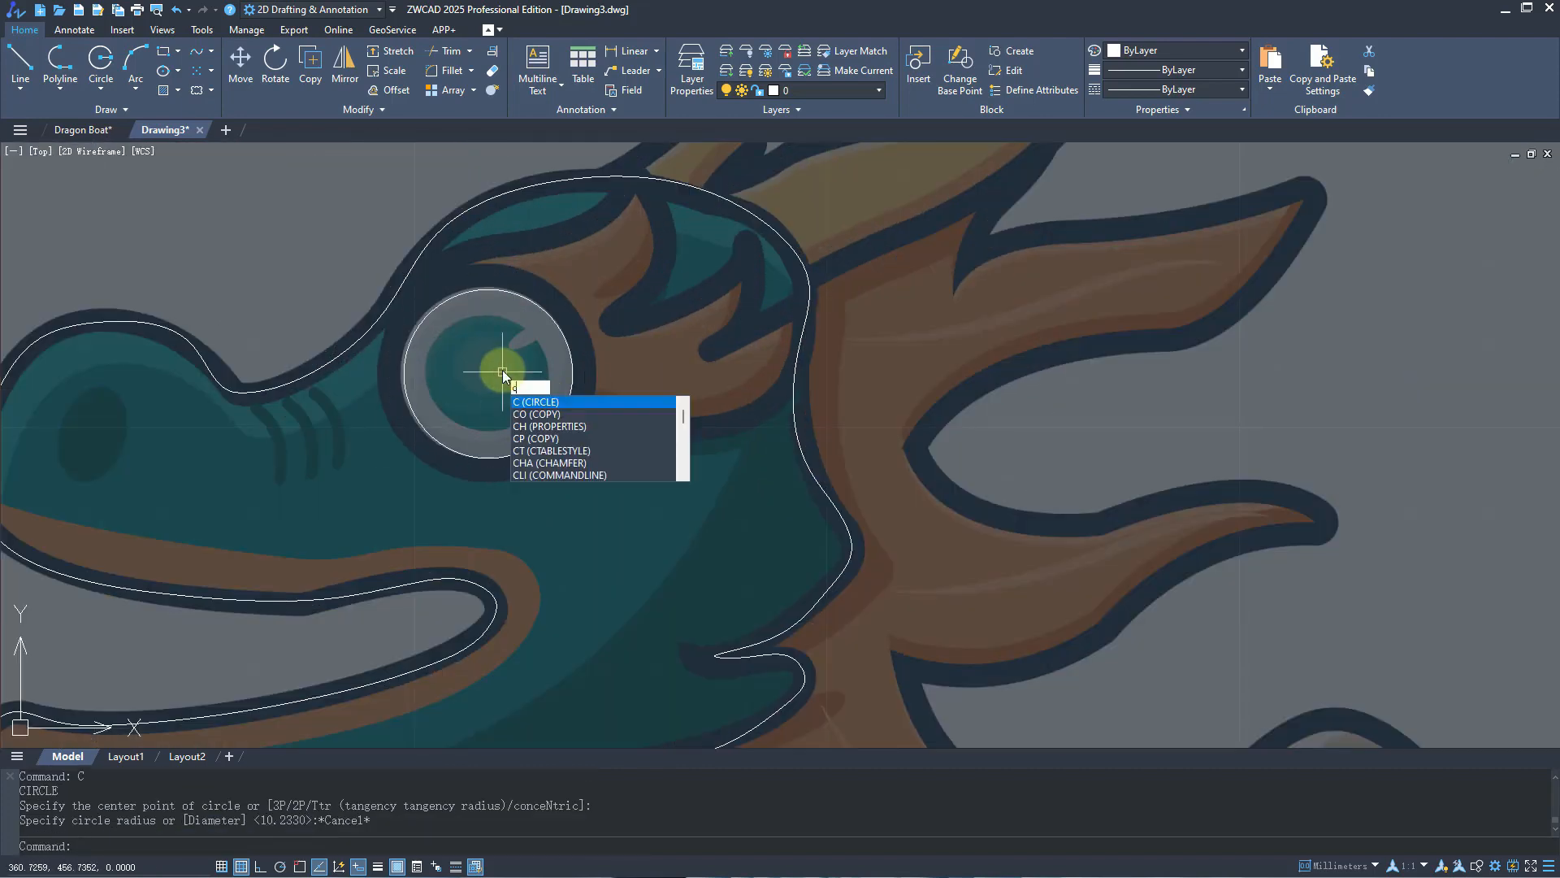
{"action": "left_click", "coordinate": [487, 374]}
{"action": "left_click", "coordinate": [593, 394]}
{"action": "type", "text": "c"}
{"action": "right_click", "coordinate": [488, 374], "text": "shift"}
{"action": "left_click", "coordinate": [536, 549]}
{"action": "left_click", "coordinate": [488, 374]}
{"action": "left_click", "coordinate": [539, 400]}
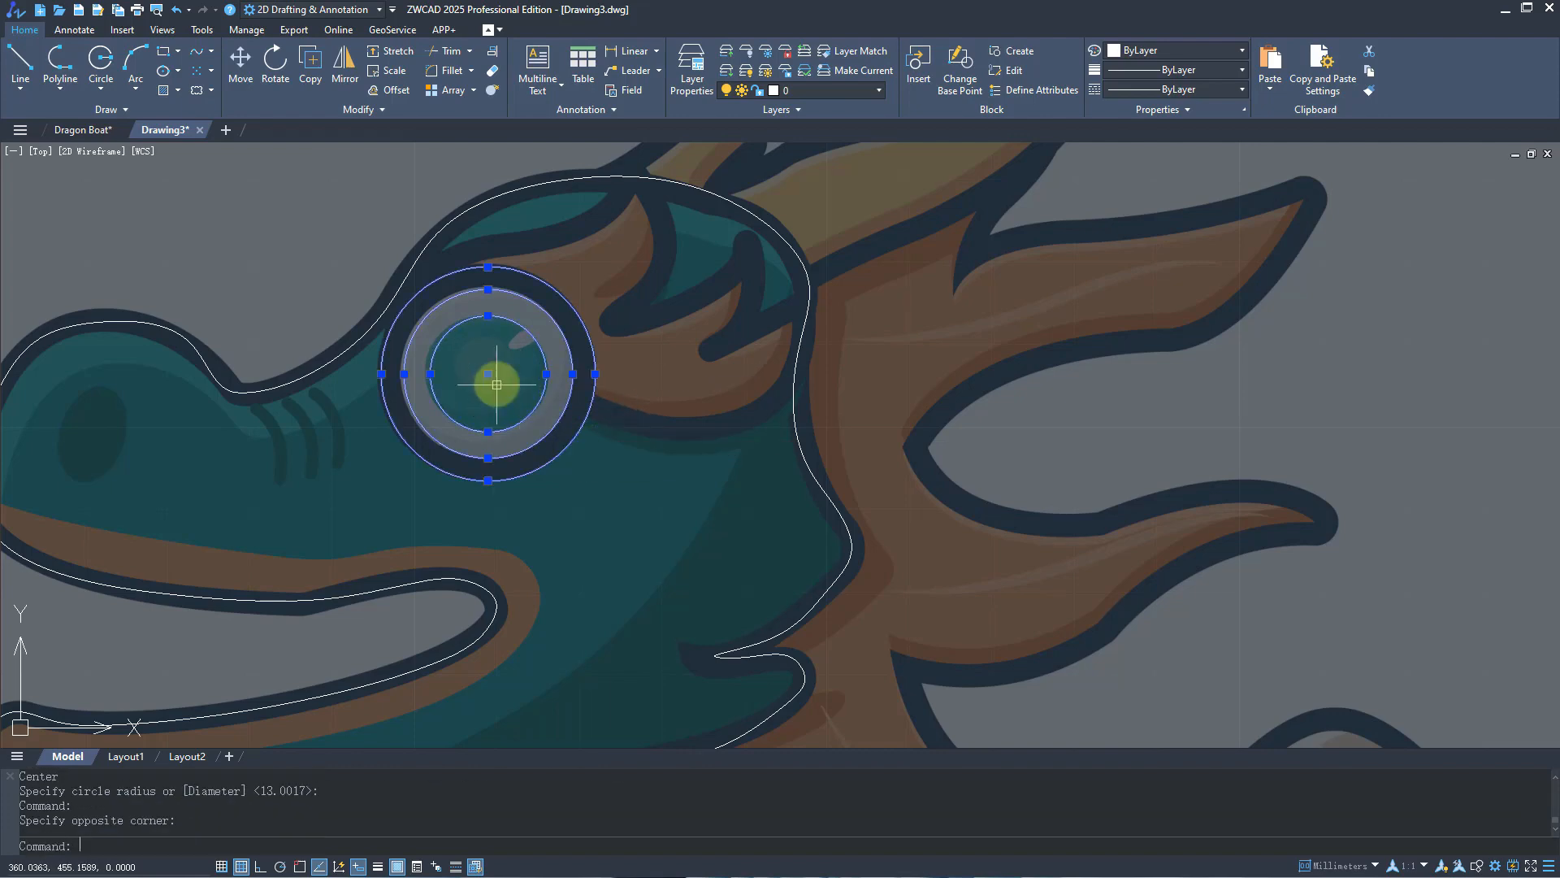
Add a small pupil circle inside the iris of the dragon's eye.
{"action": "type", "text": "m c"}
{"action": "left_click", "coordinate": [475, 383]}
{"action": "left_click", "coordinate": [501, 390]}
{"action": "type", "text": "m"}
Trace the short horn on top of the head with a spline, snapping both ends to the nearest points on the head outline.
{"action": "scroll", "coordinate": [507, 360], "scroll_direction": "down", "scroll_amount": 3}
{"action": "type", "text": "spl"}
{"action": "middle_click_drag", "start_coordinate": [460, 357], "coordinate": [366, 430]}
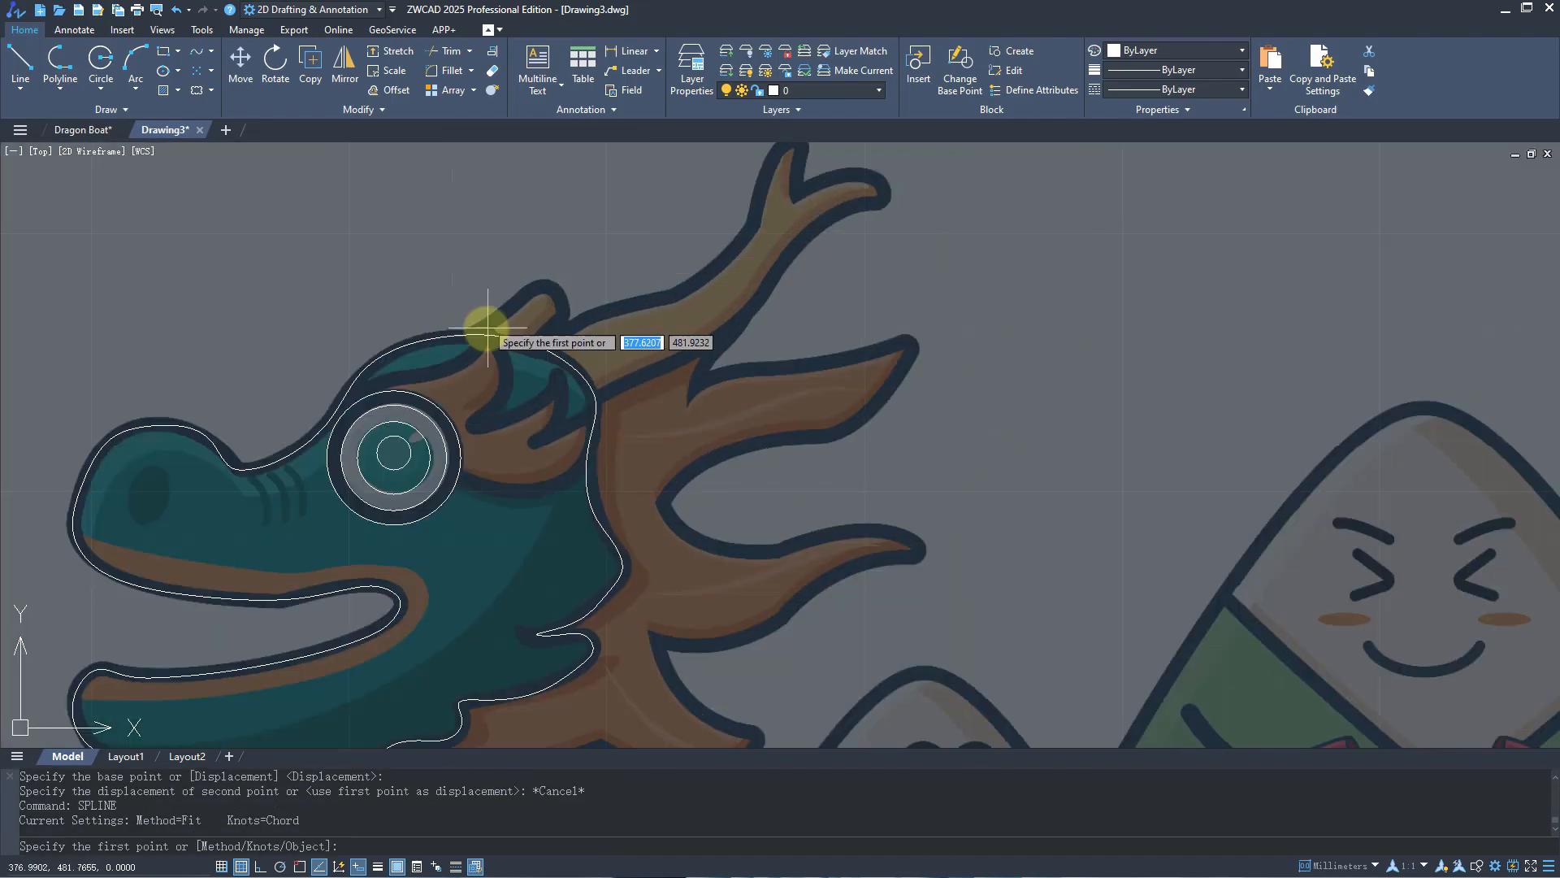
{"action": "right_click", "coordinate": [471, 331], "text": "shift"}
{"action": "left_click", "coordinate": [514, 696]}
{"action": "left_click", "coordinate": [475, 334]}
{"action": "left_click", "coordinate": [557, 288]}
{"action": "left_click", "coordinate": [565, 303]}
{"action": "right_click", "coordinate": [534, 343], "text": "shift"}
{"action": "left_click", "coordinate": [576, 710]}
{"action": "left_click", "coordinate": [534, 343]}
{"action": "key", "text": "space"}
{"action": "key", "text": "space"}
{"action": "key", "text": "space"}
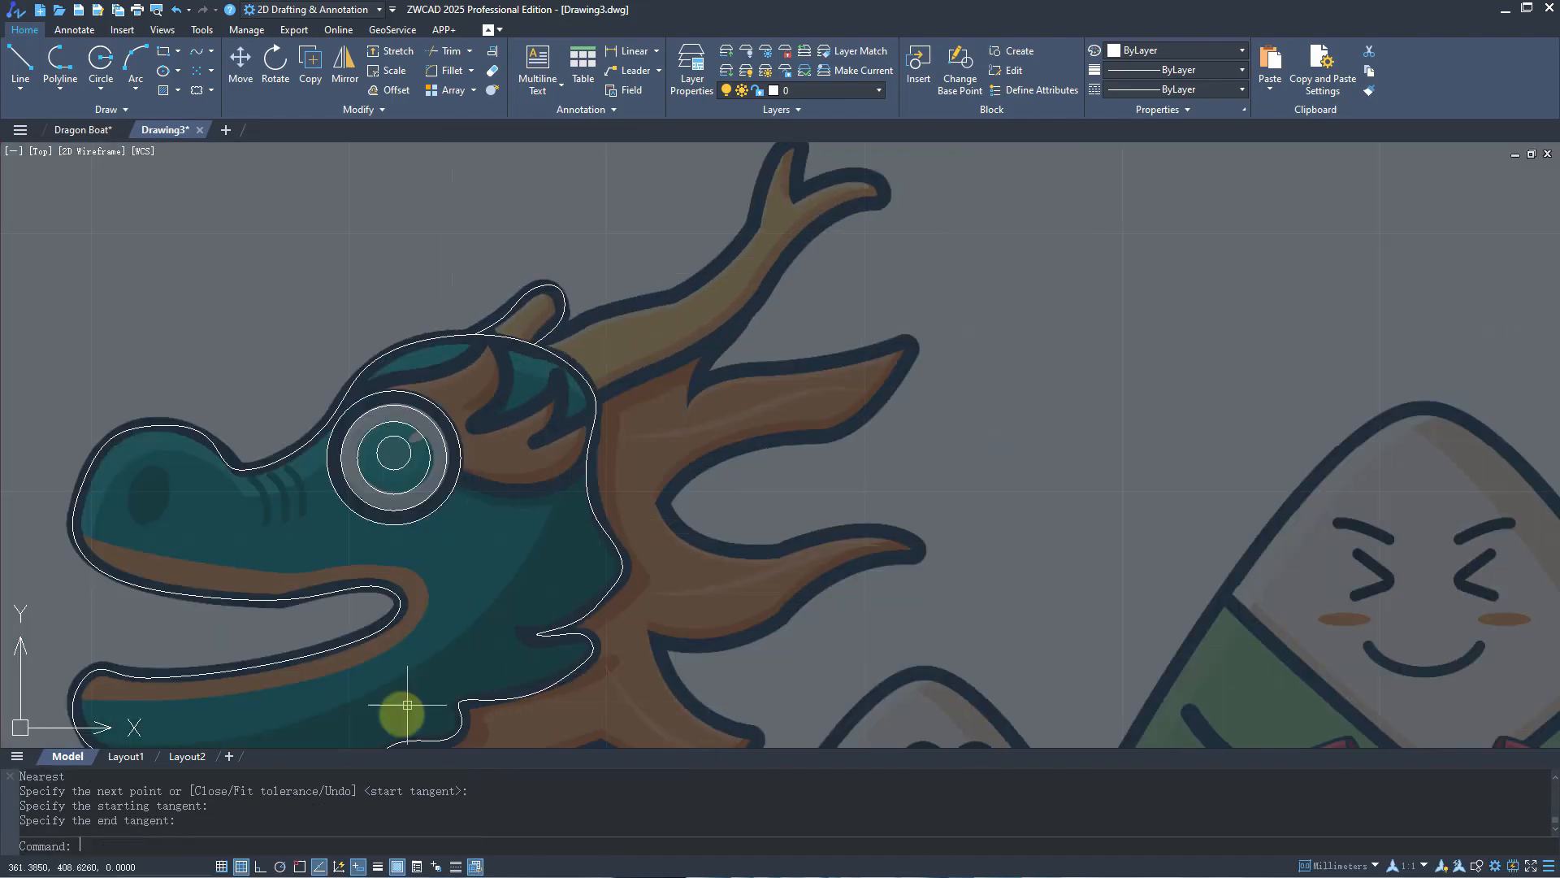
Adjust the running object snap modes for attaching spline points to existing curves.
{"action": "right_click", "coordinate": [300, 865]}
{"action": "left_click", "coordinate": [332, 853]}
{"action": "left_click", "coordinate": [756, 420]}
{"action": "left_click", "coordinate": [776, 602]}
Start a spline at the base of the short horn and trace the long horn's upper edge to its first tip.
{"action": "type", "text": "spl"}
{"action": "key", "text": "space"}
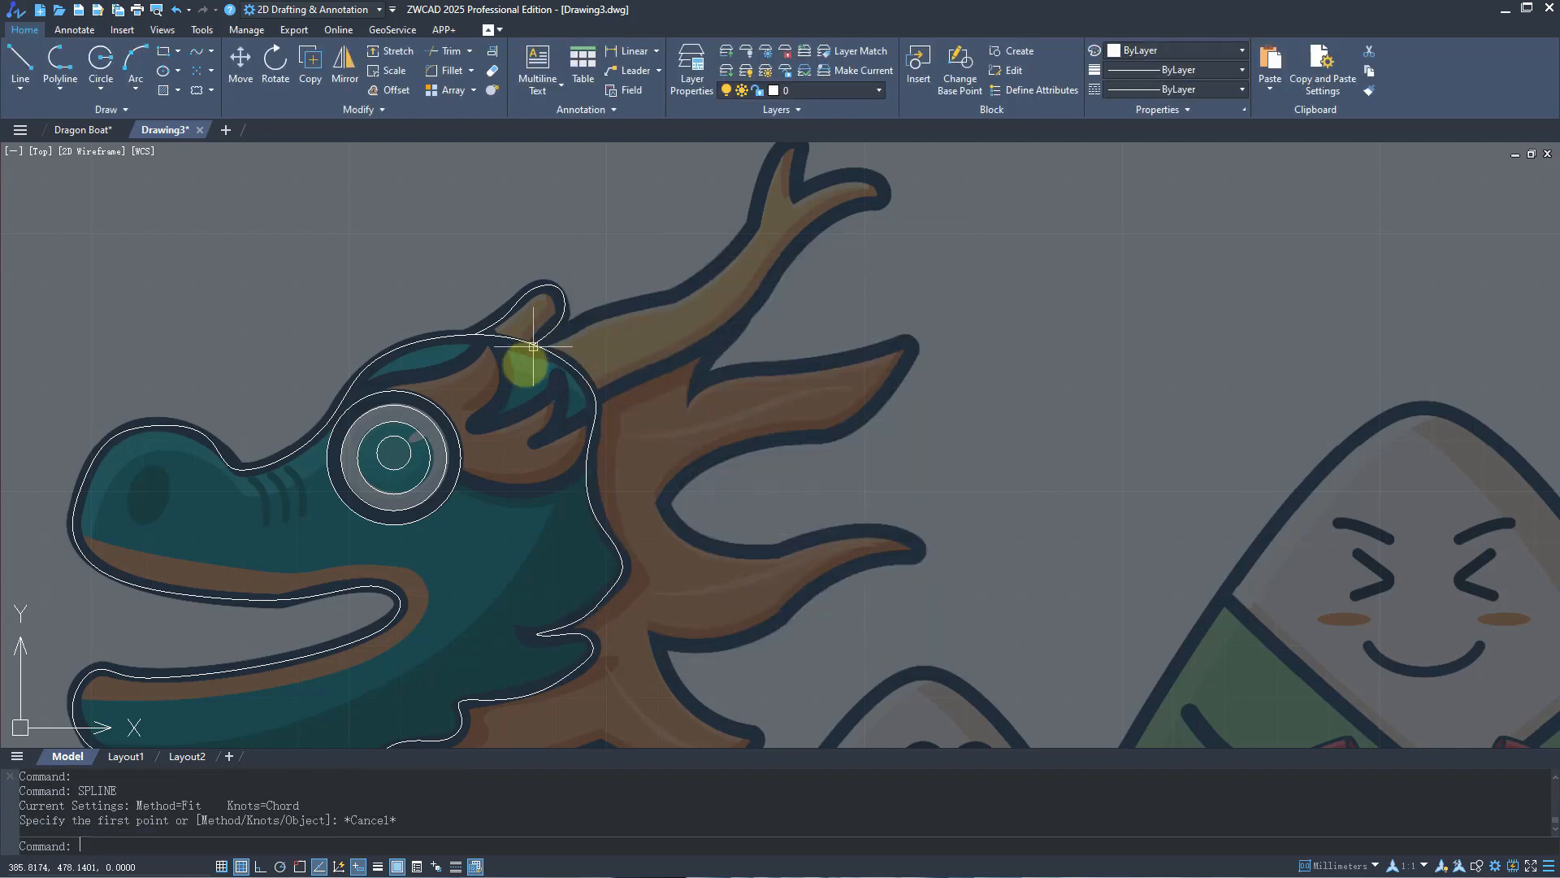
{"action": "left_click", "coordinate": [534, 343]}
{"action": "left_click", "coordinate": [583, 315]}
{"action": "left_click", "coordinate": [673, 298]}
{"action": "left_click", "coordinate": [727, 257]}
{"action": "left_click", "coordinate": [753, 222]}
{"action": "middle_click_drag", "start_coordinate": [766, 180], "coordinate": [756, 210]}
{"action": "left_click", "coordinate": [766, 177]}
{"action": "left_click", "coordinate": [783, 162]}
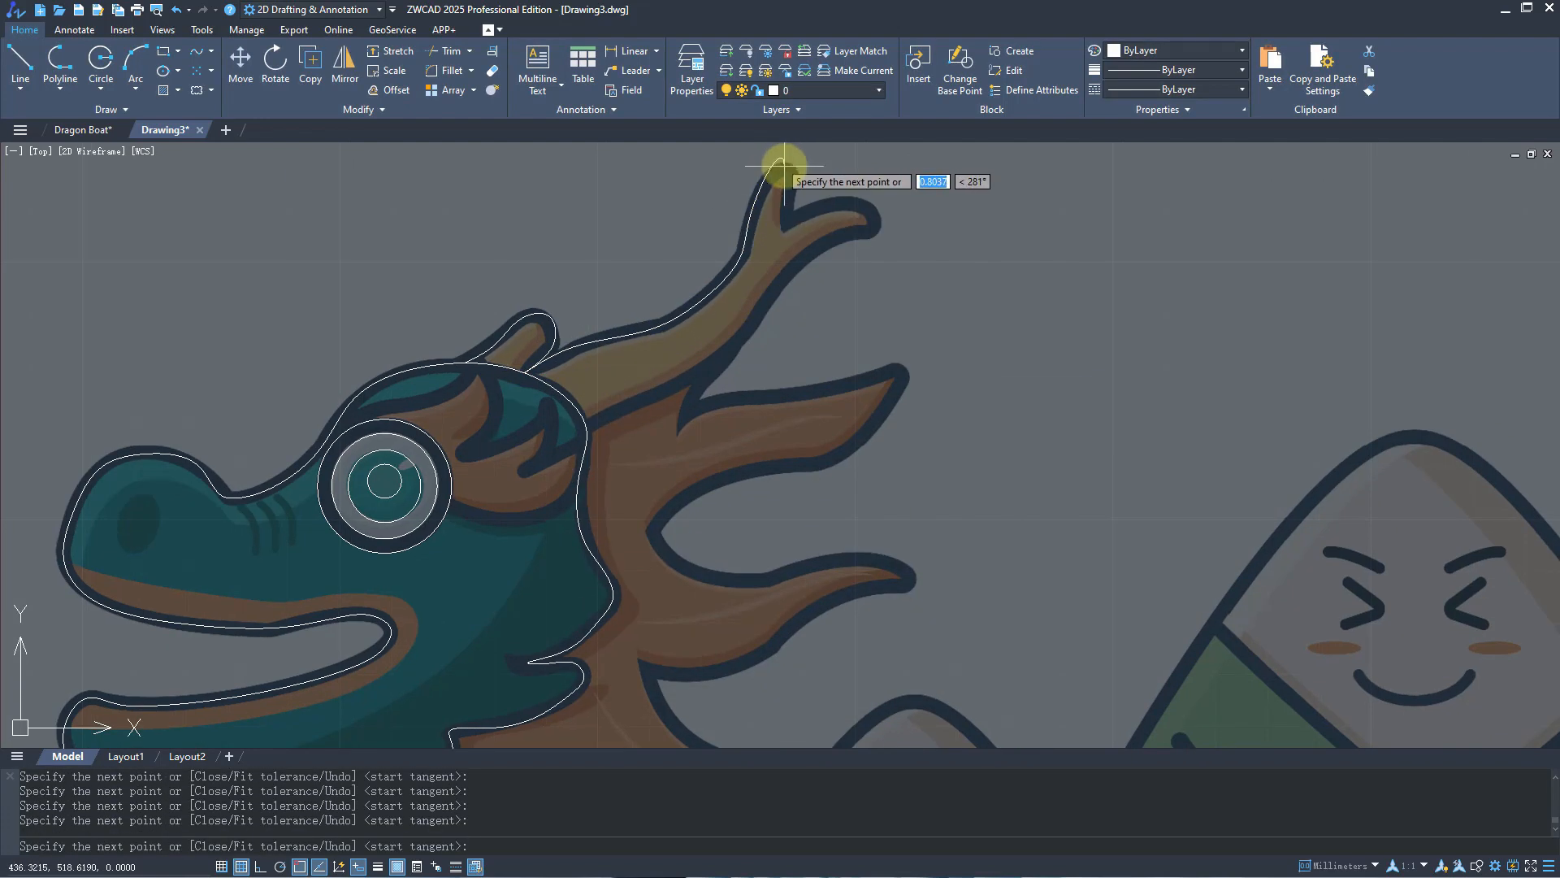
Undo the last point, trace around the forked tips, and finish the long horn's lower edge at the head outline.
{"action": "key", "text": "ctrl+z"}
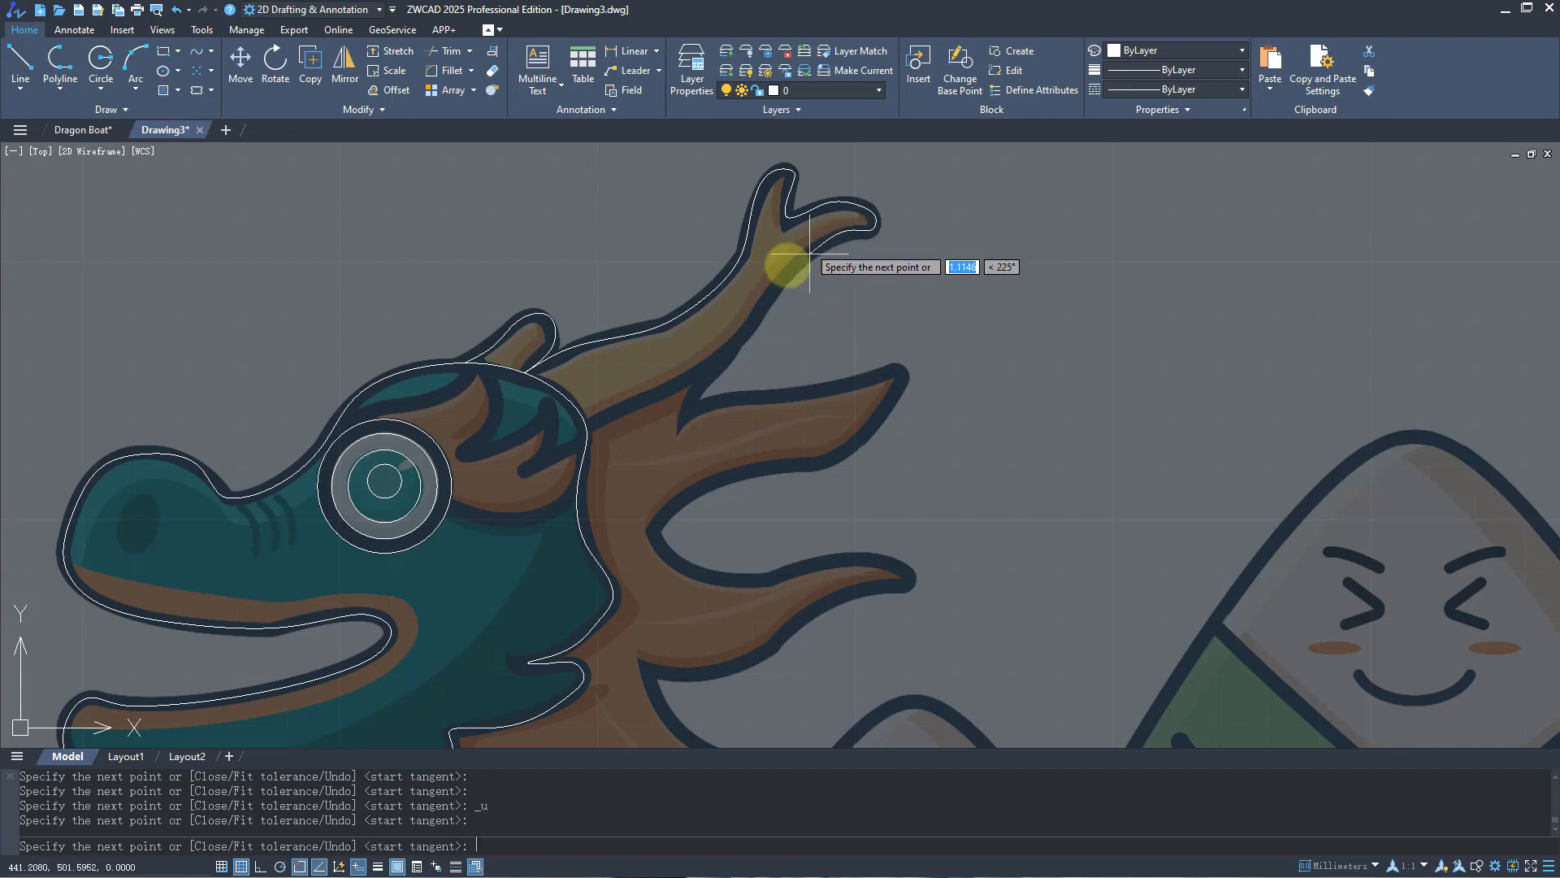
{"action": "left_click", "coordinate": [681, 384]}
{"action": "left_click", "coordinate": [586, 425]}
{"action": "key", "text": "space"}
{"action": "key", "text": "space"}
{"action": "key", "text": "space"}
Start a mane spline at the jaw outline and trace its lower edge to the tip of the lowest flame.
{"action": "middle_click_drag", "start_coordinate": [759, 428], "coordinate": [881, 237]}
{"action": "scroll", "coordinate": [512, 567], "scroll_direction": "up", "scroll_amount": 2}
{"action": "key", "text": "space"}
{"action": "left_click", "coordinate": [479, 654]}
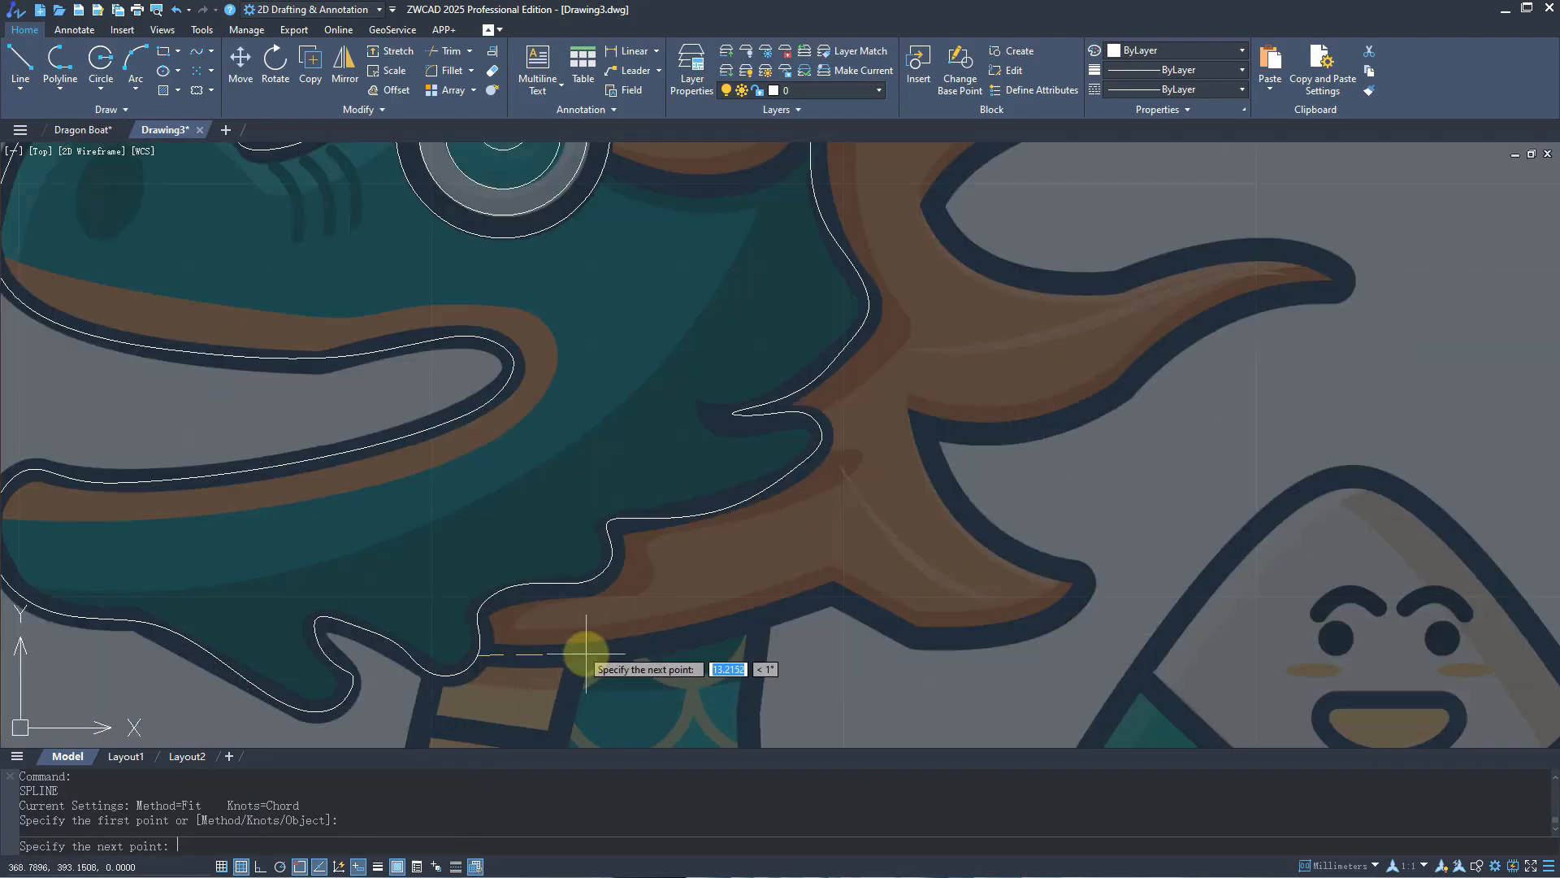
{"action": "left_click", "coordinate": [941, 637]}
{"action": "left_click", "coordinate": [1088, 583]}
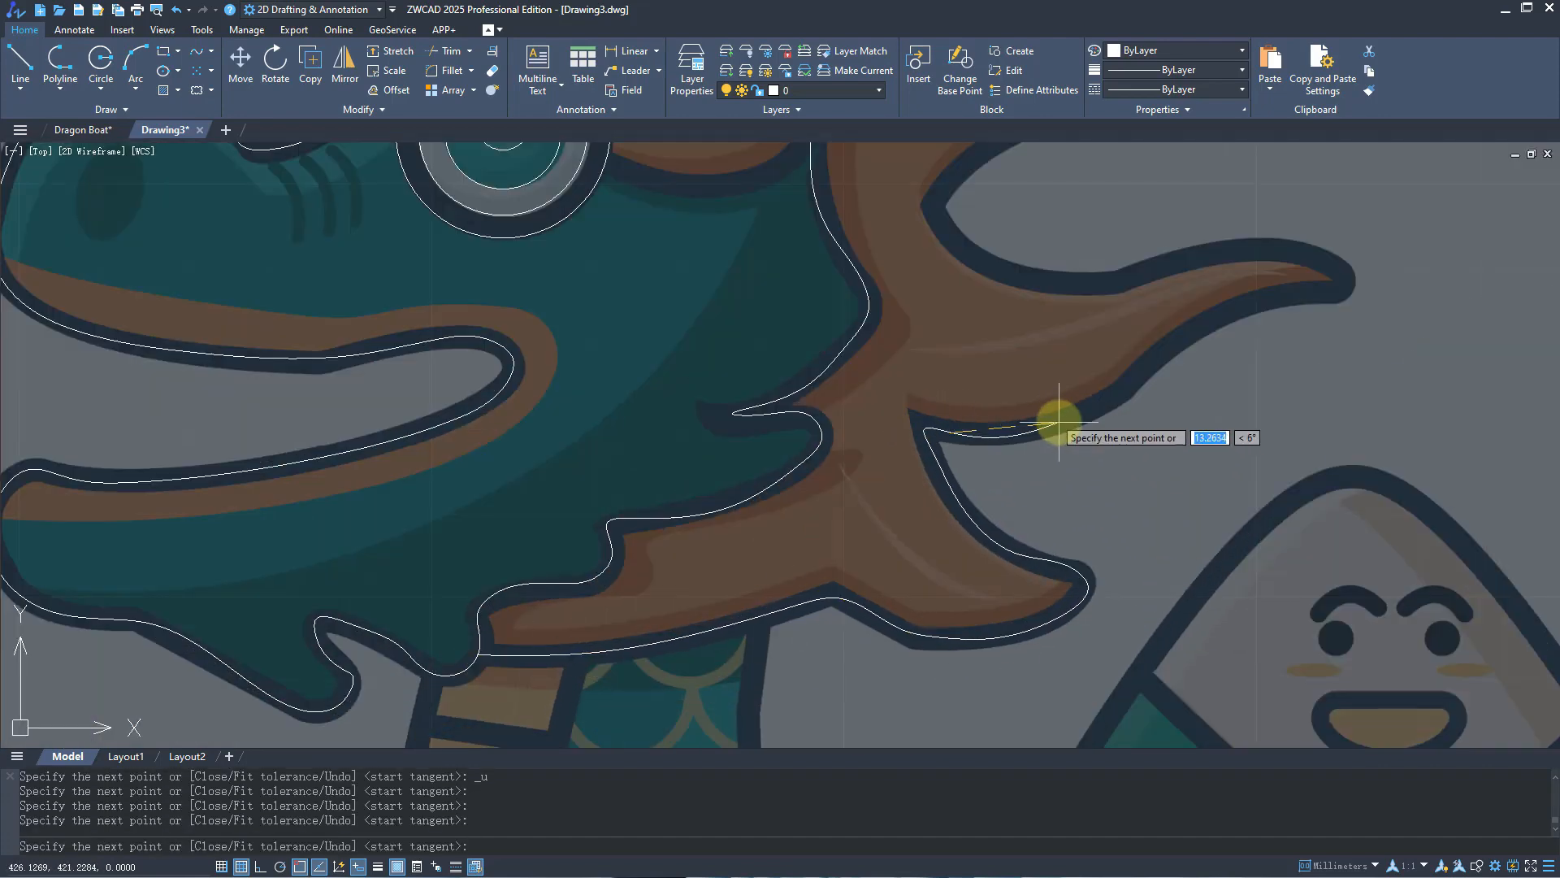
Undo the last two misplaced mane points and trace around the middle flame's tip and along its upper edge.
{"action": "key", "text": "ctrl+z"}
{"action": "key", "text": "ctrl+z"}
{"action": "left_click", "coordinate": [1258, 250]}
{"action": "left_click", "coordinate": [1118, 282]}
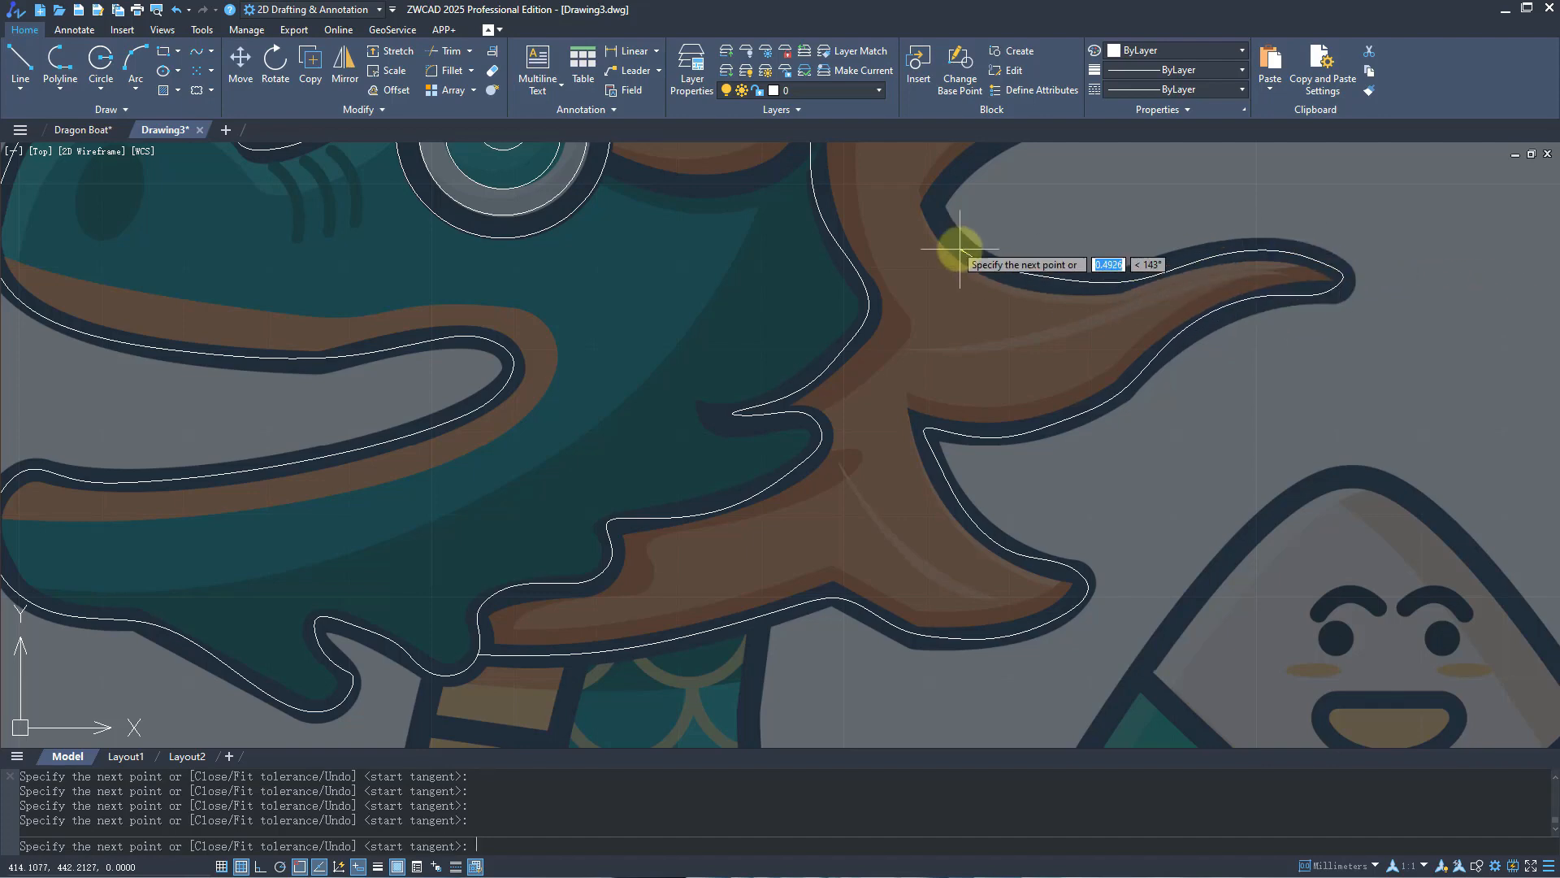
Continue the mane spline through the hollow above the middle flame and along the lower edge of the top flame.
{"action": "middle_click_drag", "start_coordinate": [1014, 277], "coordinate": [976, 363]}
{"action": "left_click", "coordinate": [917, 333]}
{"action": "left_click", "coordinate": [930, 252]}
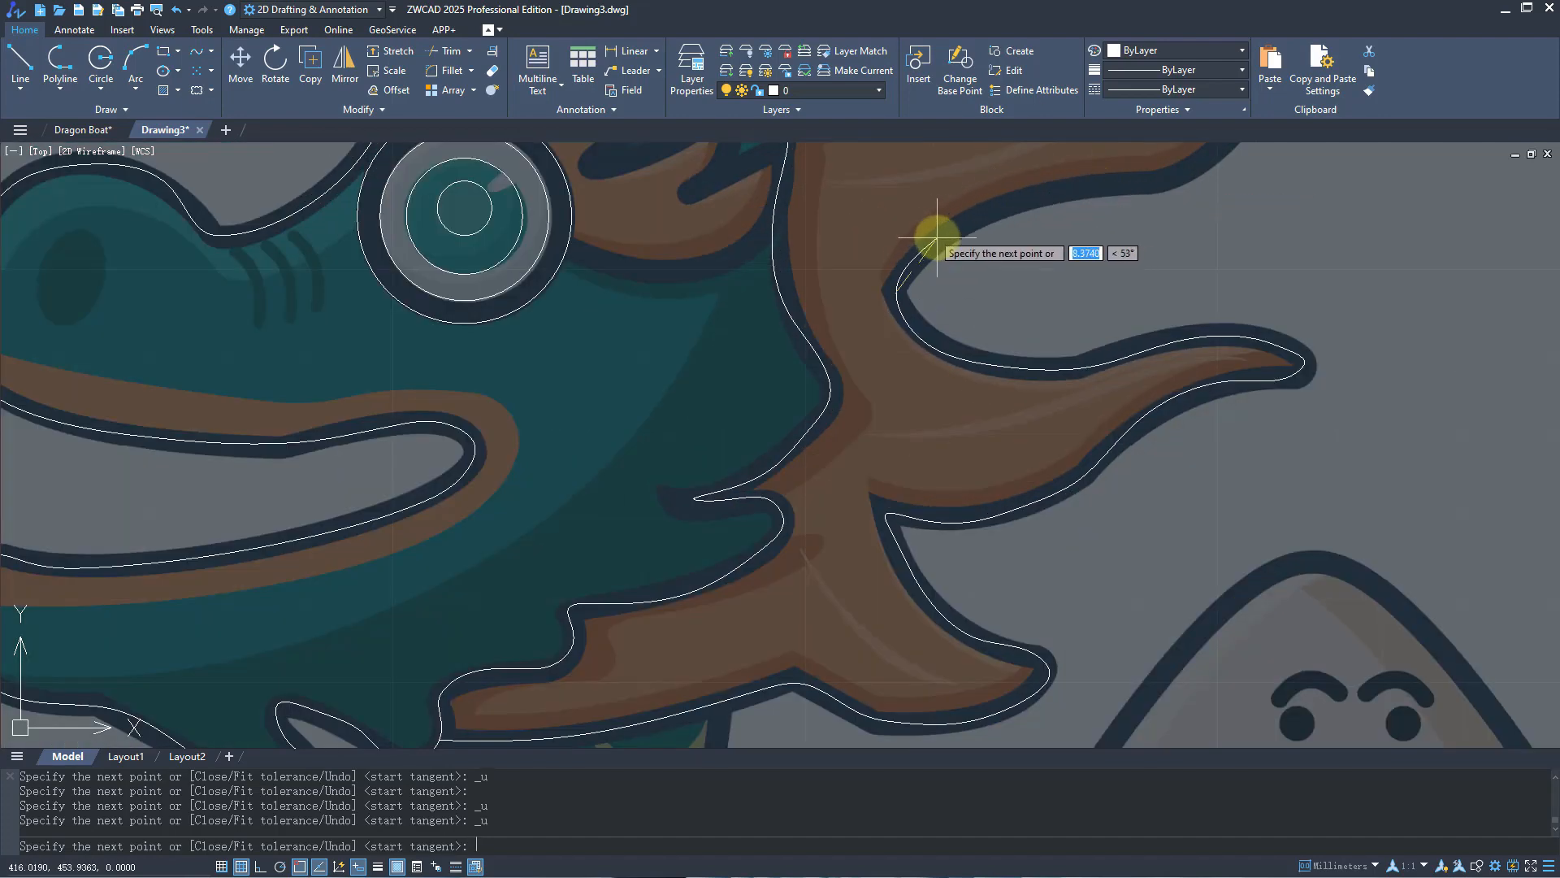
{"action": "middle_click_drag", "start_coordinate": [937, 237], "coordinate": [619, 516]}
{"action": "left_click", "coordinate": [882, 439]}
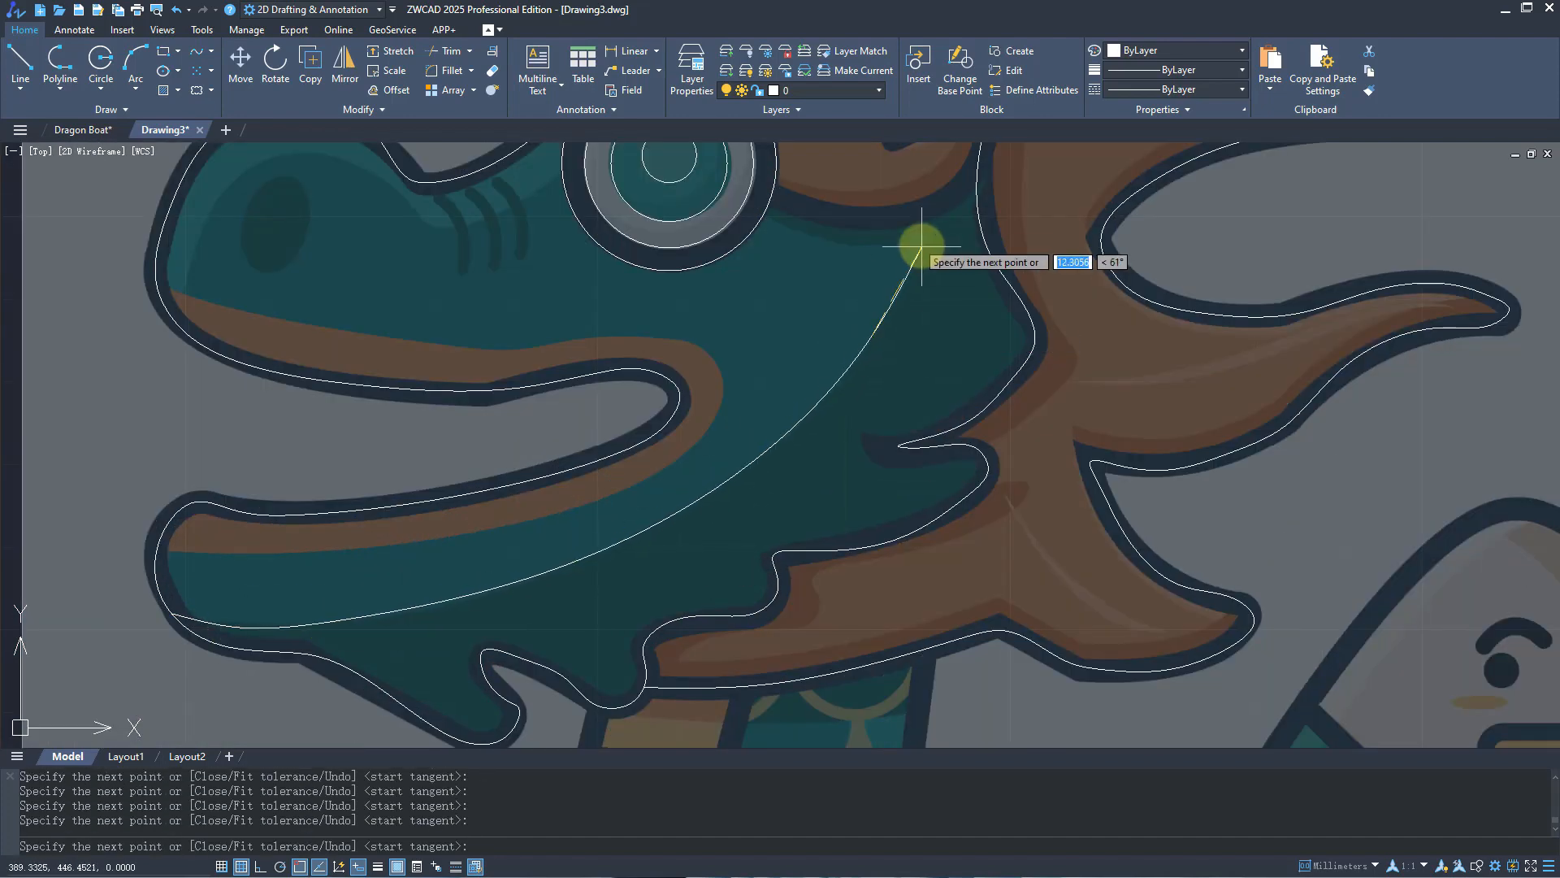
Refine the face's shading spline into a sharp corner behind the eye and trace it back toward the eye's outer rim.
{"action": "left_click", "coordinate": [922, 244]}
{"action": "key", "text": "ctrl+z"}
{"action": "key", "text": "ctrl+z"}
{"action": "scroll", "coordinate": [927, 232], "scroll_direction": "up", "scroll_amount": 6}
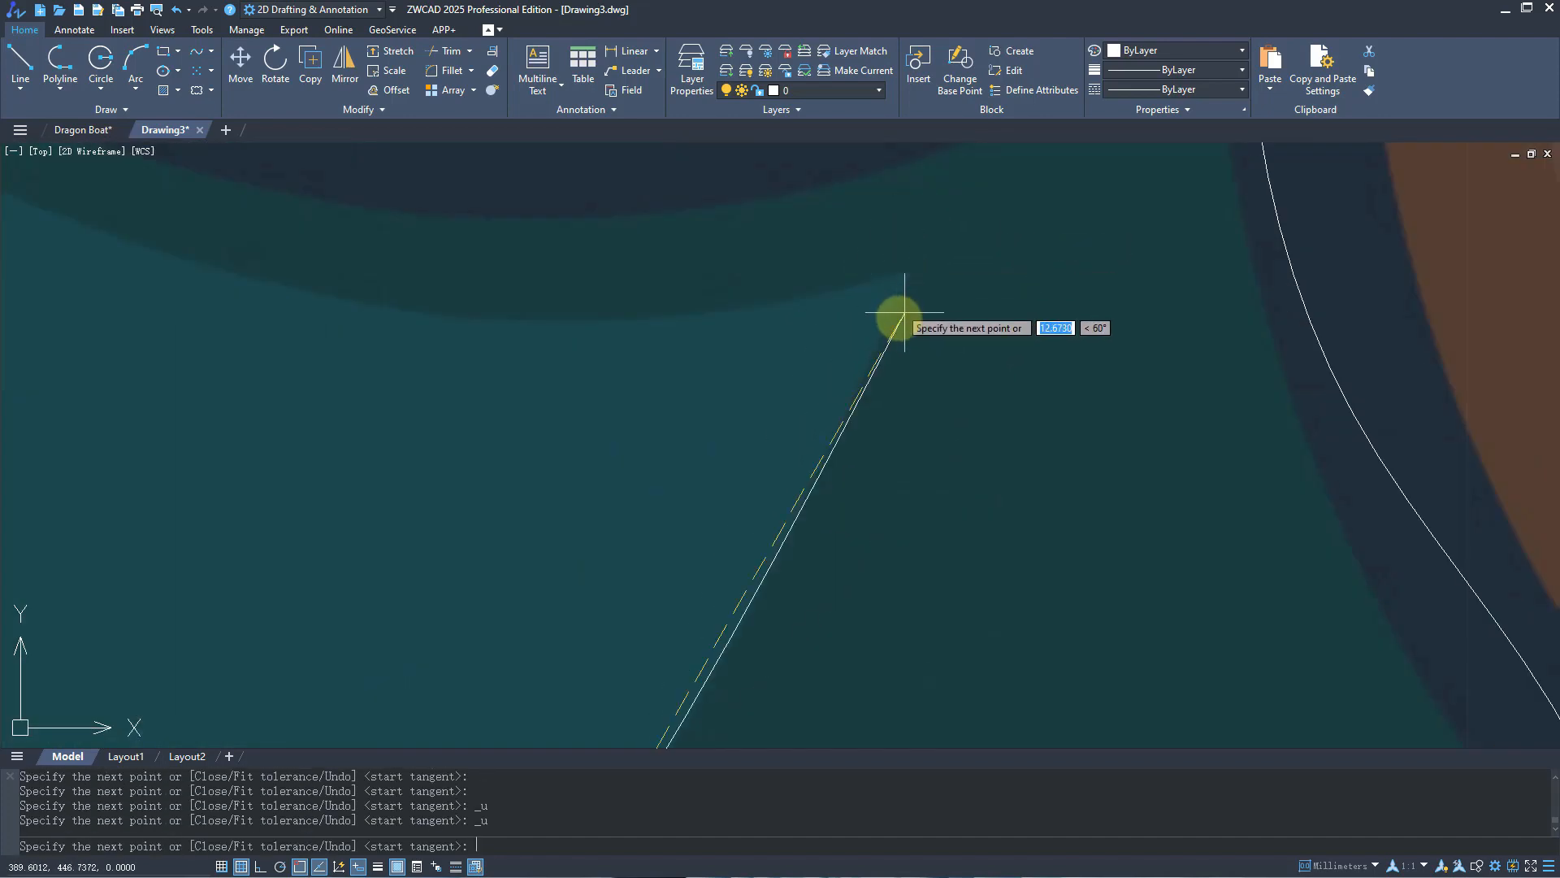
{"action": "left_click", "coordinate": [900, 308]}
{"action": "left_click", "coordinate": [907, 280]}
{"action": "key", "text": "ctrl+z"}
{"action": "left_click", "coordinate": [868, 279]}
{"action": "left_click", "coordinate": [613, 318]}
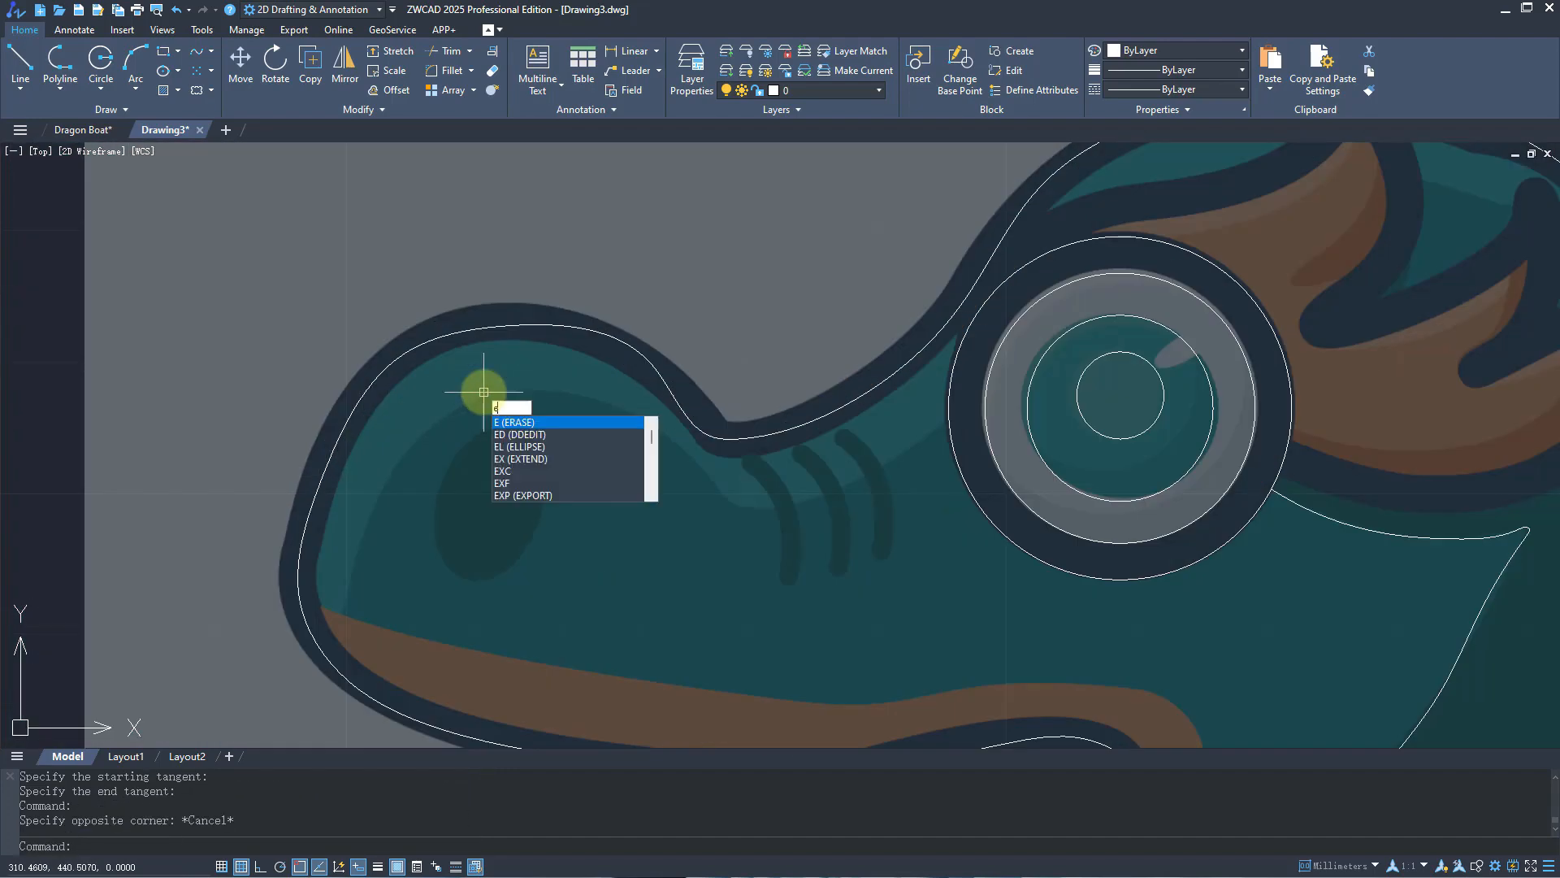
Draw a tilted ellipse over the dragon's nostril.
{"action": "key", "text": "Return"}
{"action": "left_click", "coordinate": [511, 430]}
{"action": "left_click", "coordinate": [459, 588]}
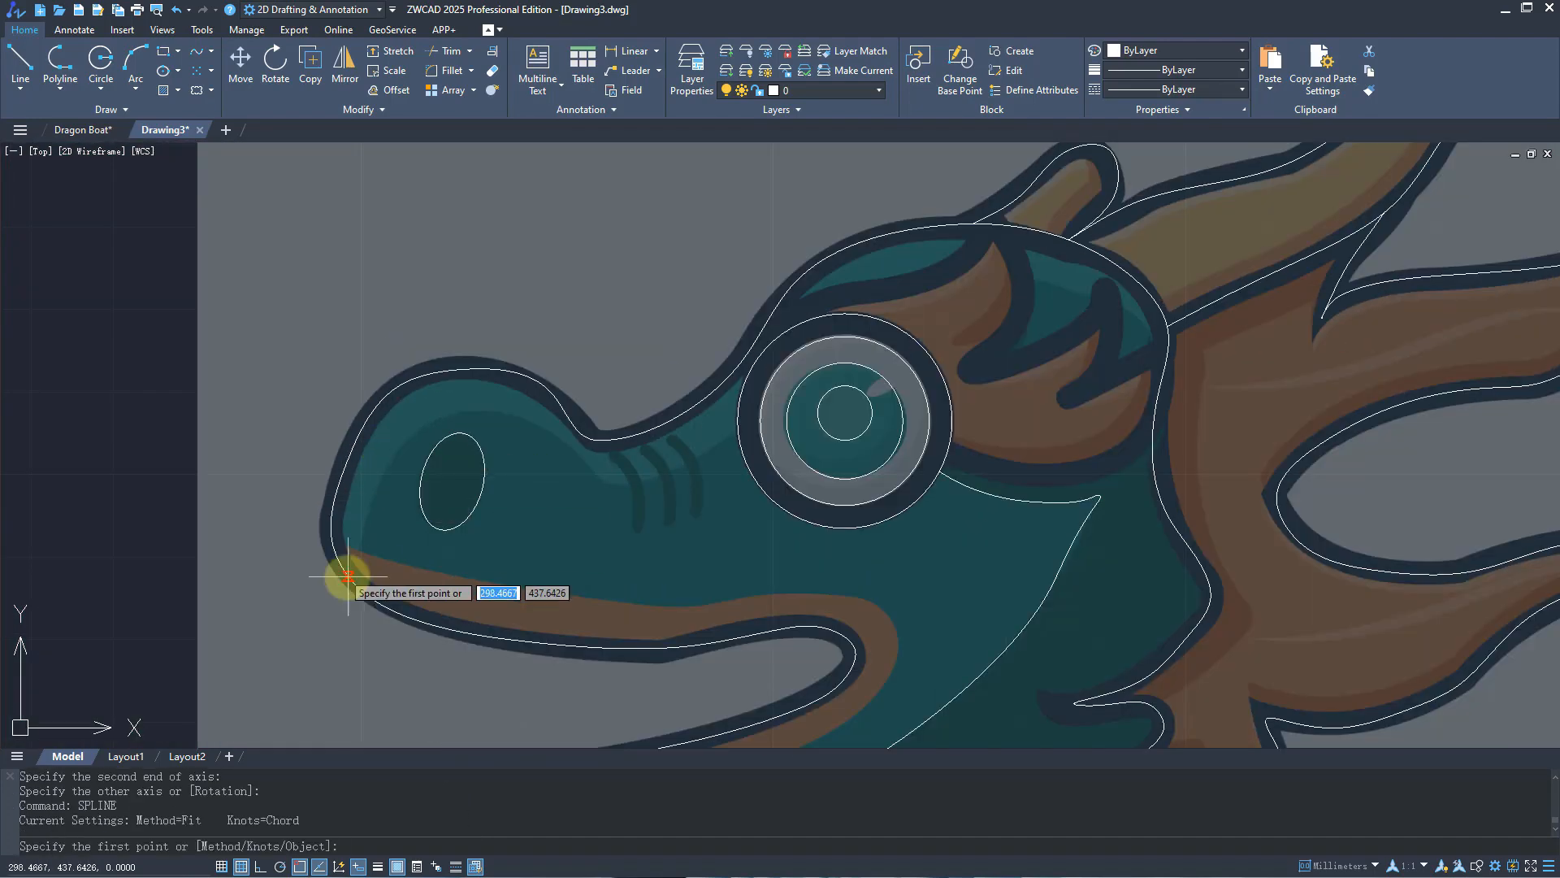
Trace the snout's highlight boundary with a spline from the upper jaw over the nostril to the eye's outer rim.
{"action": "left_click", "coordinate": [353, 584]}
{"action": "left_click", "coordinate": [398, 443]}
{"action": "left_click", "coordinate": [529, 421]}
{"action": "left_click", "coordinate": [626, 490]}
{"action": "left_click", "coordinate": [737, 421]}
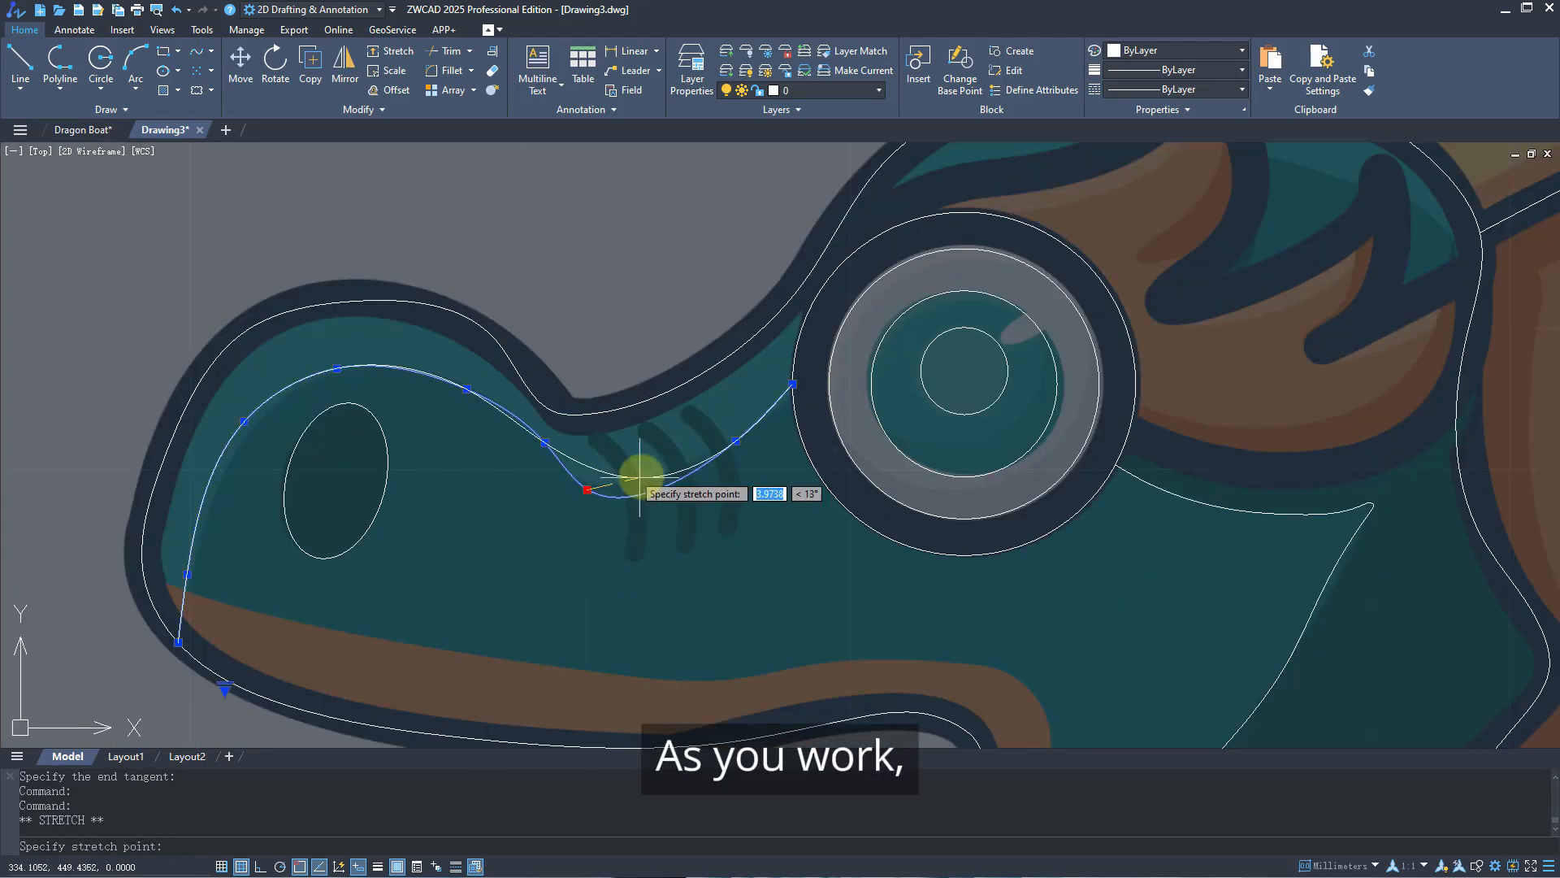
Reshape the dip of the snout's highlight spline between the nostril and the eye by moving its fit point.
{"action": "left_click", "coordinate": [574, 477]}
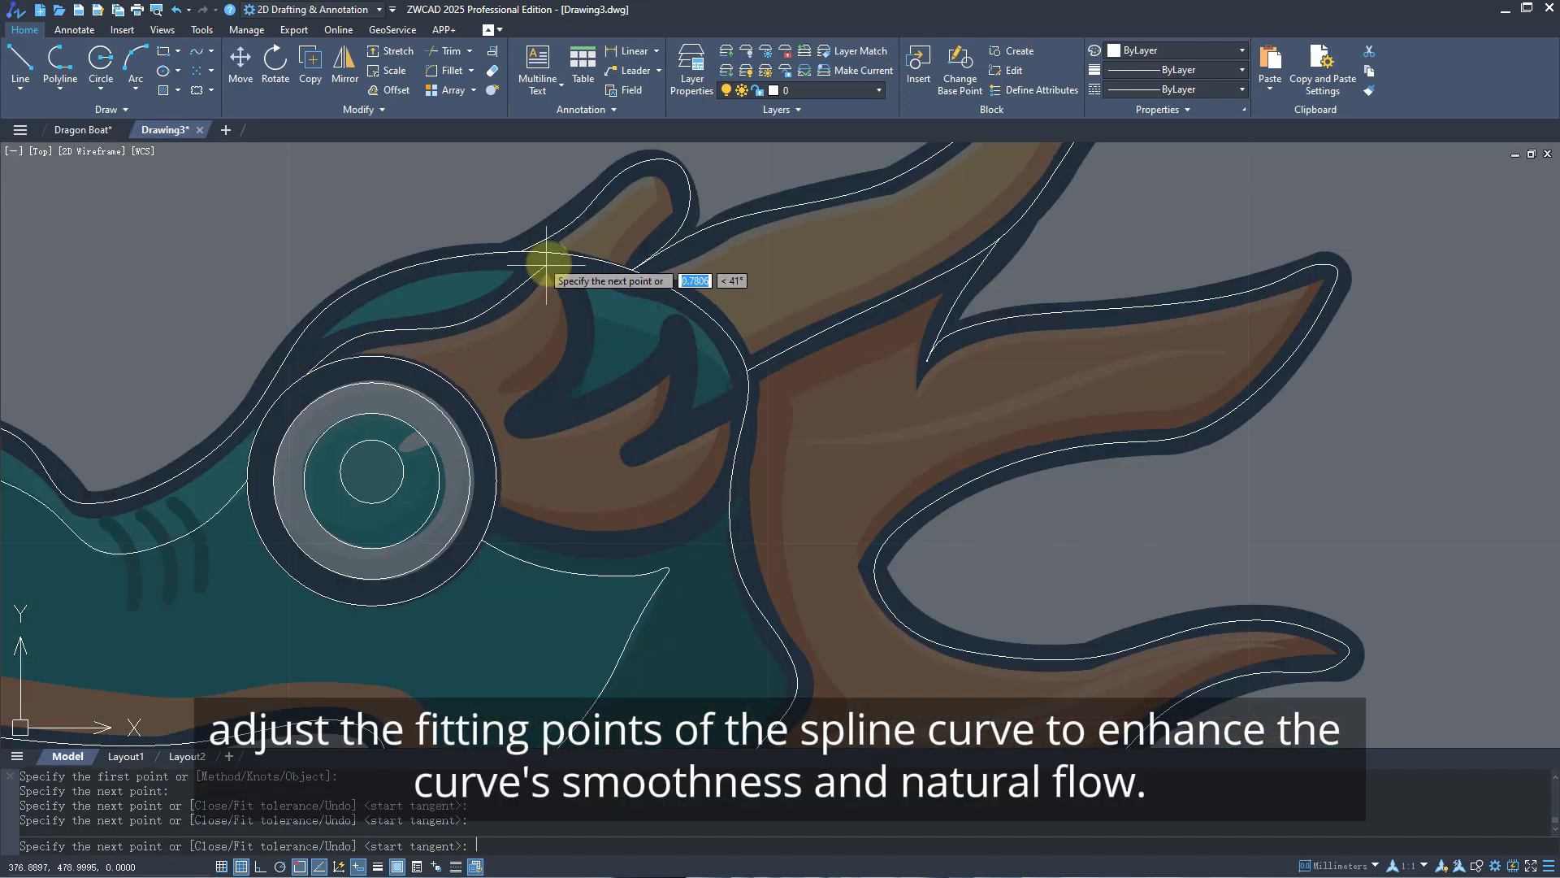
Continue the spline along the flame-shaped brow behind the eye, through its jagged points to the back edge of the head.
{"action": "left_click", "coordinate": [557, 253]}
{"action": "left_click", "coordinate": [580, 327]}
{"action": "left_click", "coordinate": [533, 416]}
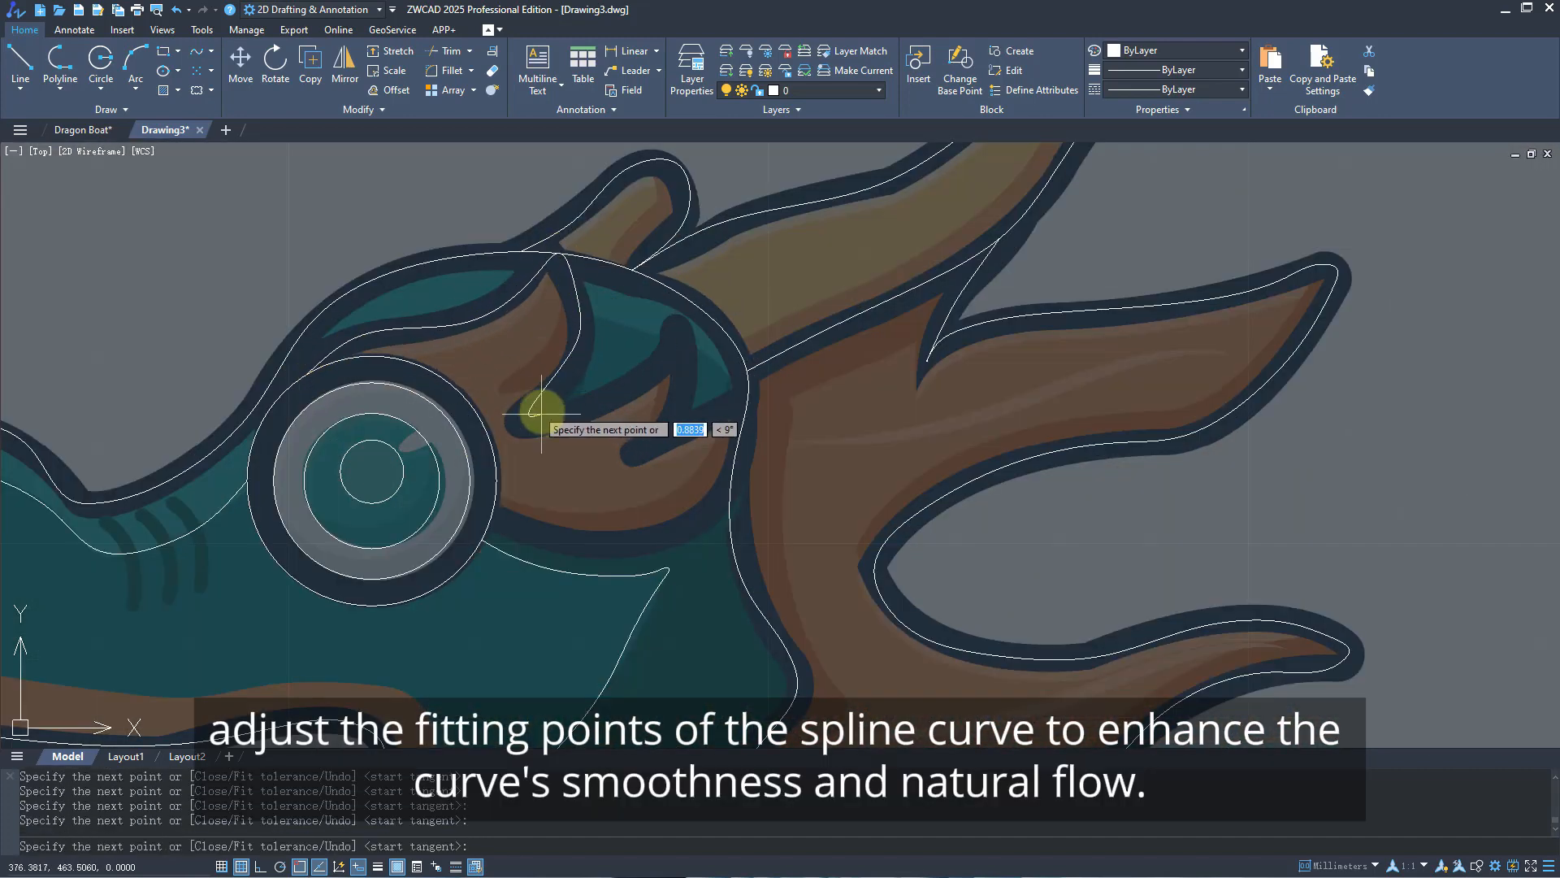
{"action": "left_click", "coordinate": [686, 357]}
{"action": "left_click", "coordinate": [638, 451]}
{"action": "left_click", "coordinate": [742, 399]}
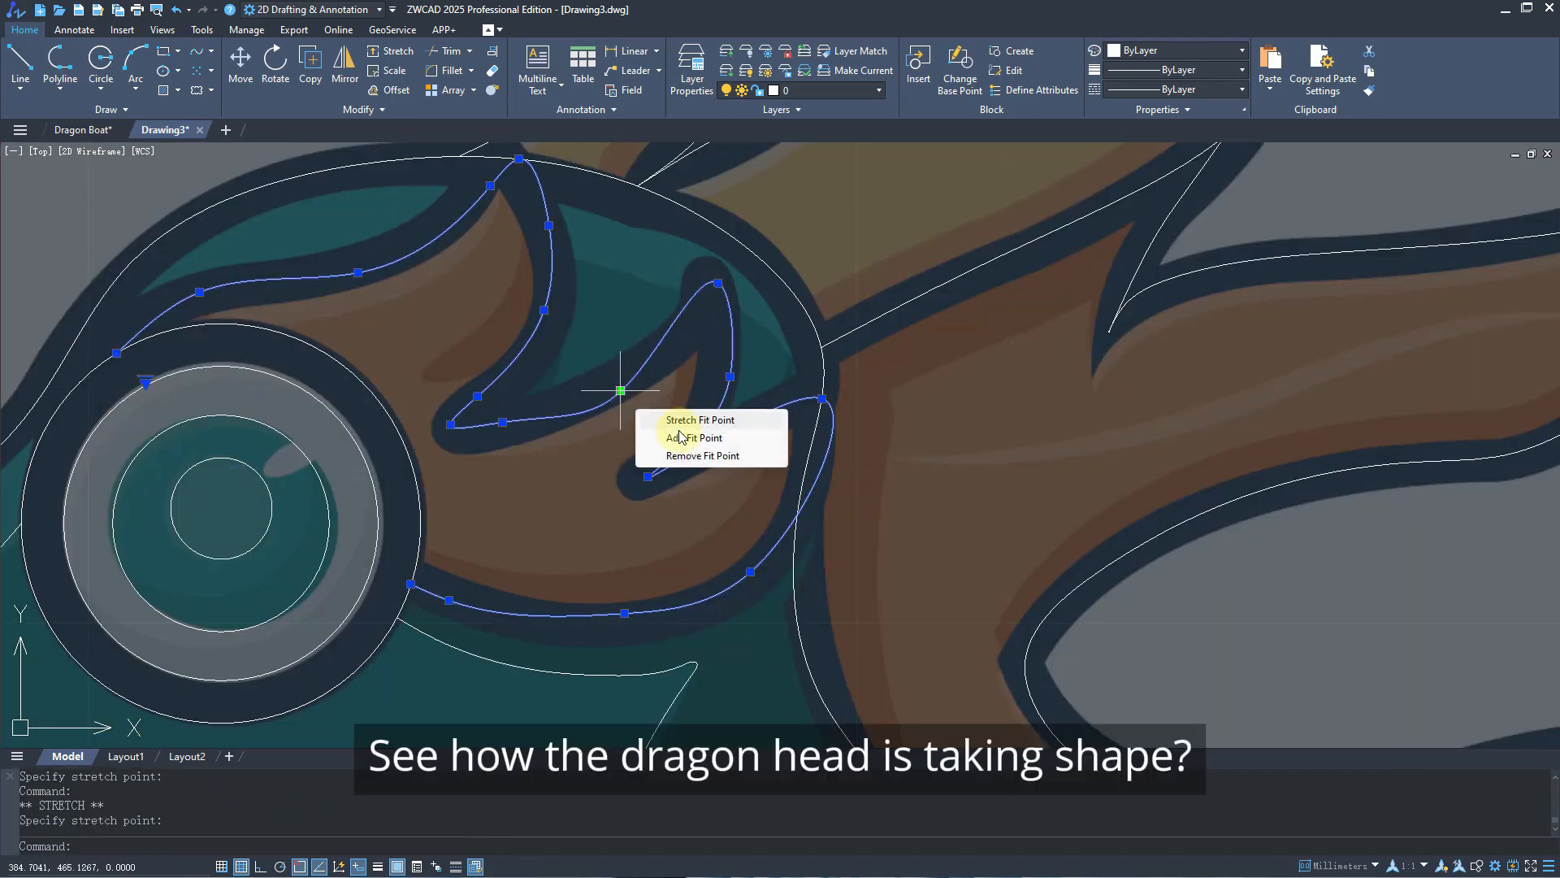
Refine the brow spline's fit points so the curve follows the jagged flame edges in the reference image.
{"action": "left_click", "coordinate": [640, 362]}
{"action": "left_click", "coordinate": [681, 335]}
{"action": "scroll", "coordinate": [681, 335], "scroll_direction": "up", "scroll_amount": 4}
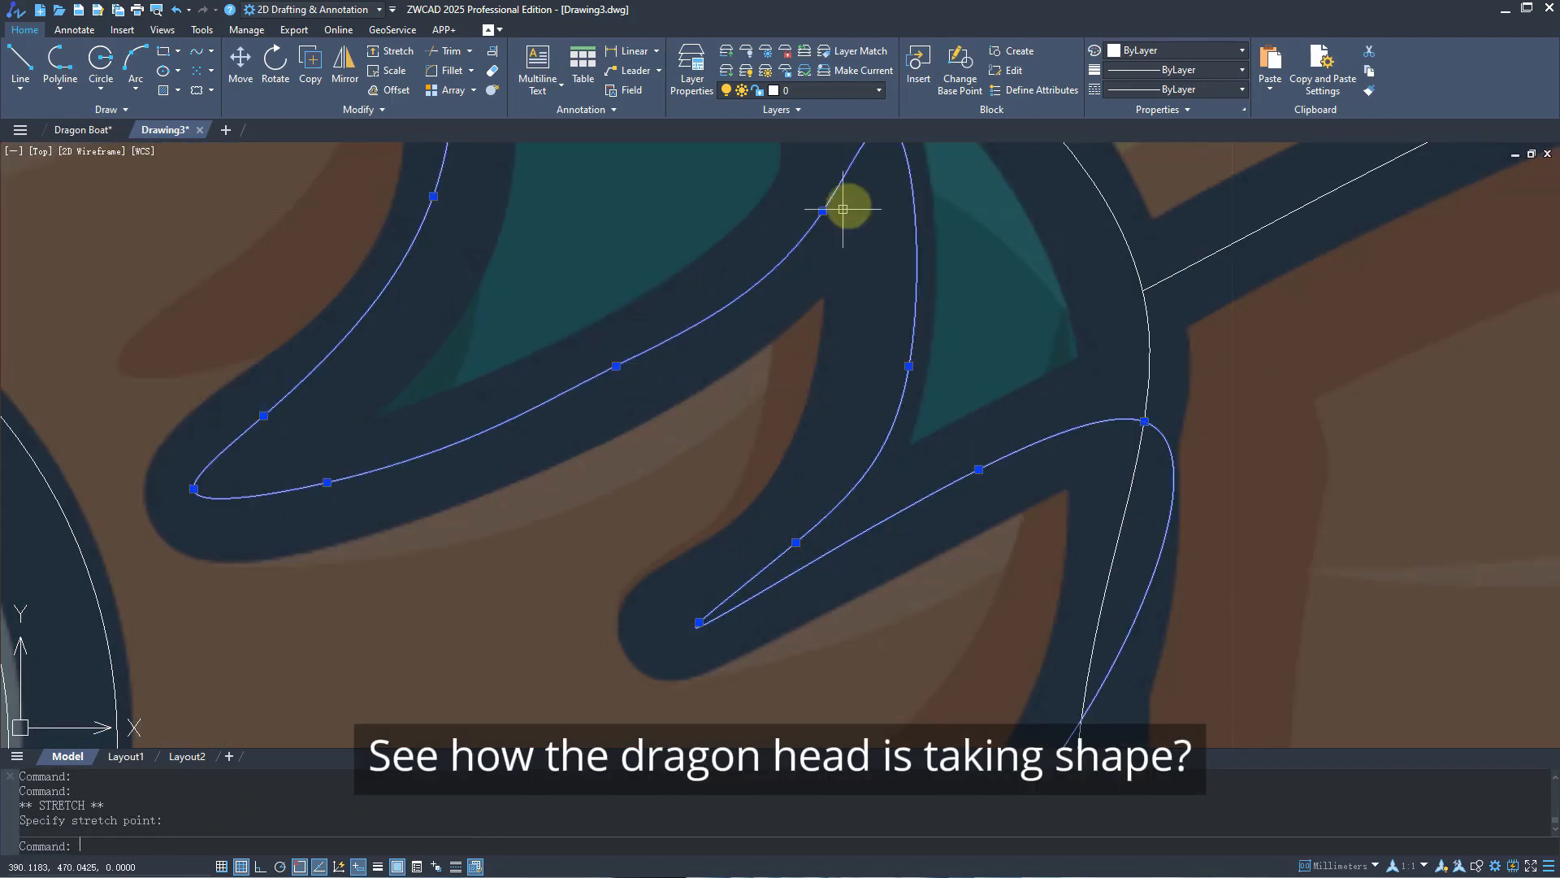
{"action": "key", "text": "Escape"}
{"action": "scroll", "coordinate": [660, 321], "scroll_direction": "down", "scroll_amount": 10}
{"action": "middle_click_drag", "start_coordinate": [561, 398], "coordinate": [436, 382]}
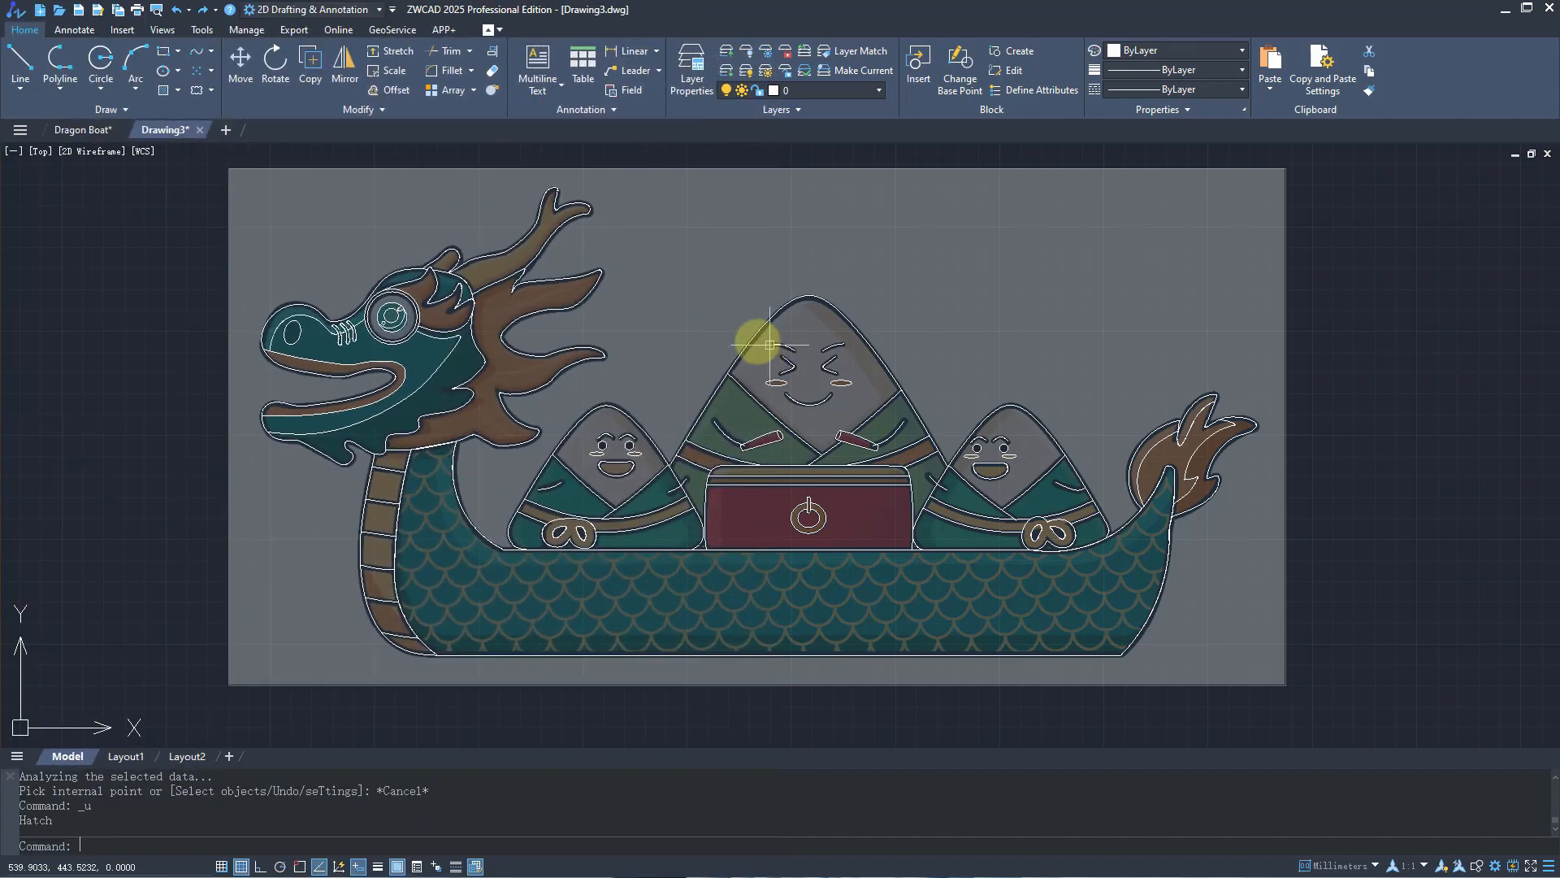
Copy the reference image to an empty area on the left of the traced drawing.
{"action": "scroll", "coordinate": [762, 343], "scroll_direction": "down", "scroll_amount": 2}
{"action": "scroll", "coordinate": [650, 297], "scroll_direction": "up", "scroll_amount": 1}
{"action": "left_click", "coordinate": [658, 280]}
{"action": "left_click", "coordinate": [626, 317]}
{"action": "type", "text": "co"}
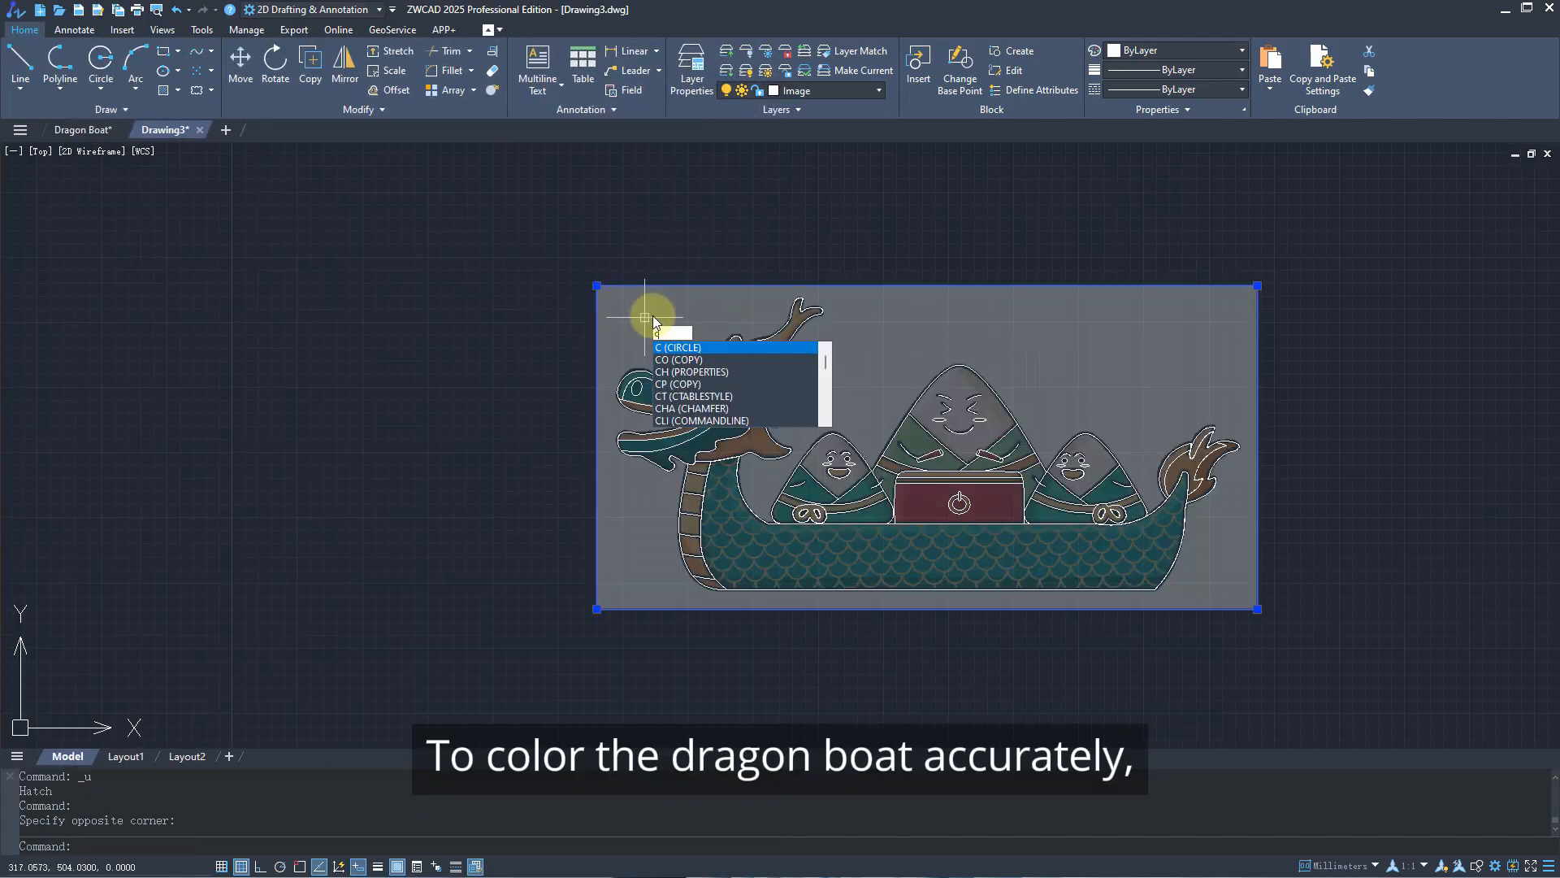
{"action": "key", "text": "space"}
{"action": "left_click", "coordinate": [662, 297]}
{"action": "scroll", "coordinate": [721, 310], "scroll_direction": "down", "scroll_amount": 2}
{"action": "left_click", "coordinate": [421, 310]}
{"action": "key", "text": "F8"}
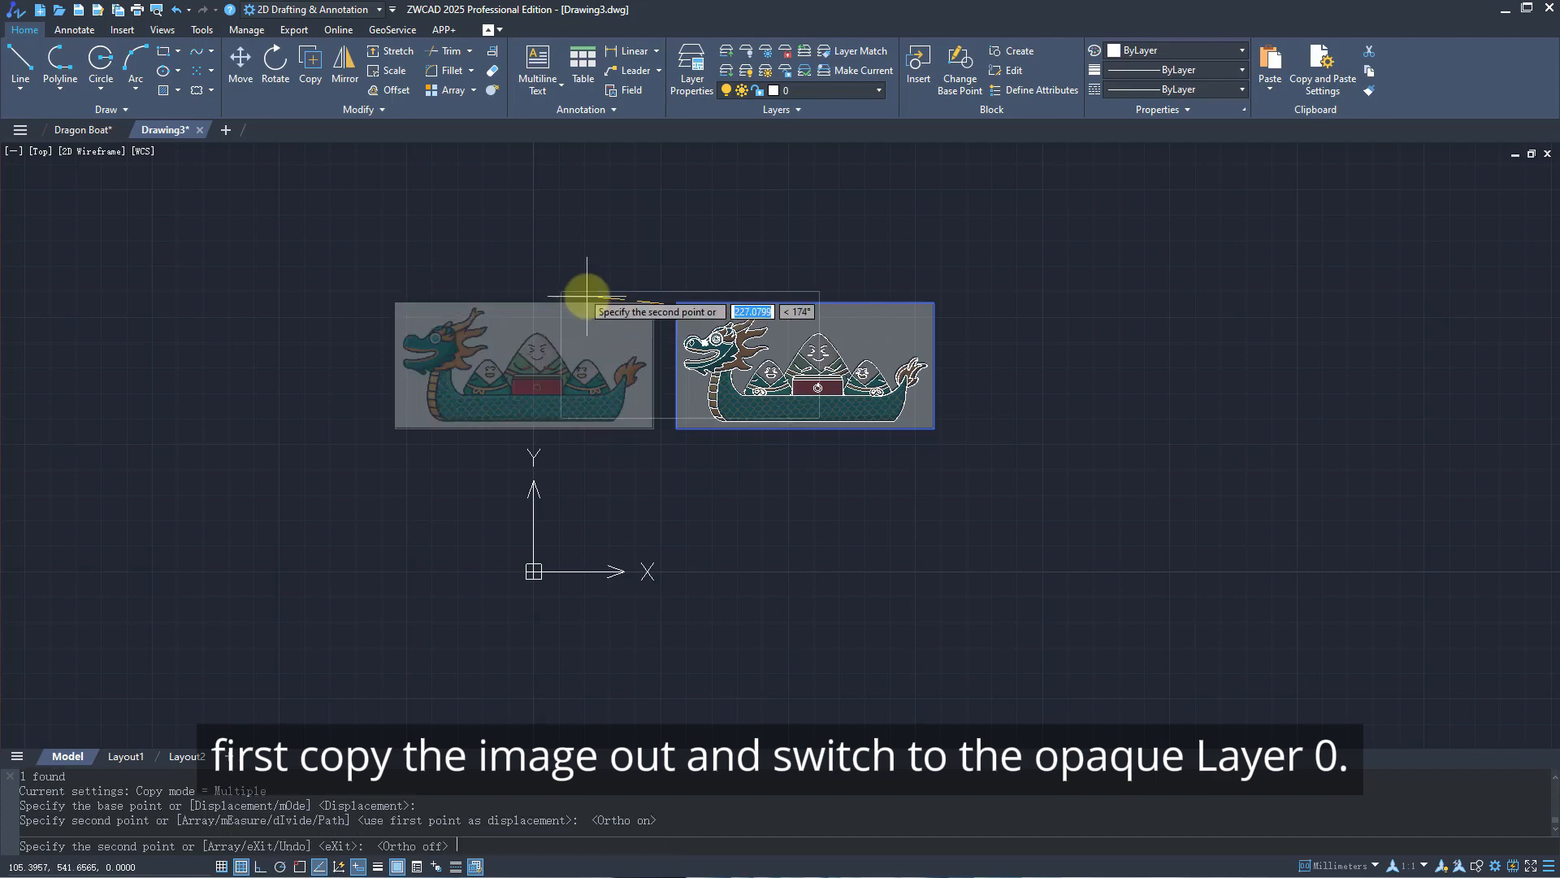
{"action": "key", "text": "Escape"}
Move the copied reference image to layer 0.
{"action": "scroll", "coordinate": [664, 295], "scroll_direction": "up", "scroll_amount": 2}
{"action": "left_click", "coordinate": [663, 297]}
{"action": "left_click", "coordinate": [585, 352]}
{"action": "left_click", "coordinate": [825, 92]}
{"action": "left_click", "coordinate": [816, 109]}
{"action": "key", "text": "Escape"}
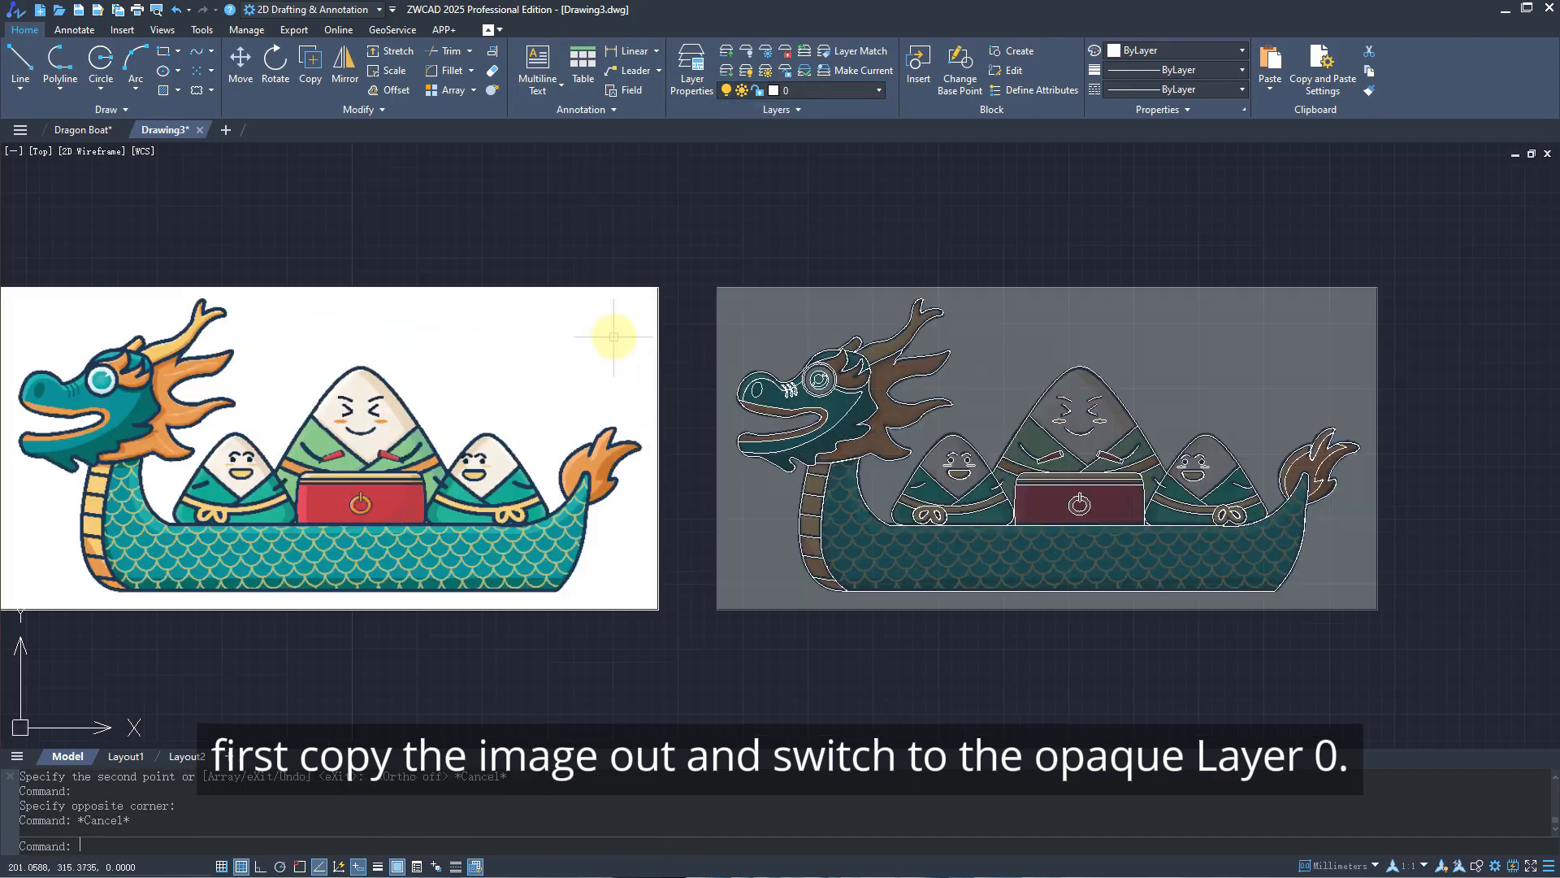
Turn off the Image layer to hide the original reference image behind the traced outlines.
{"action": "middle_click_drag", "start_coordinate": [762, 409], "coordinate": [794, 407]}
{"action": "type", "text": "la"}
{"action": "key", "text": "space"}
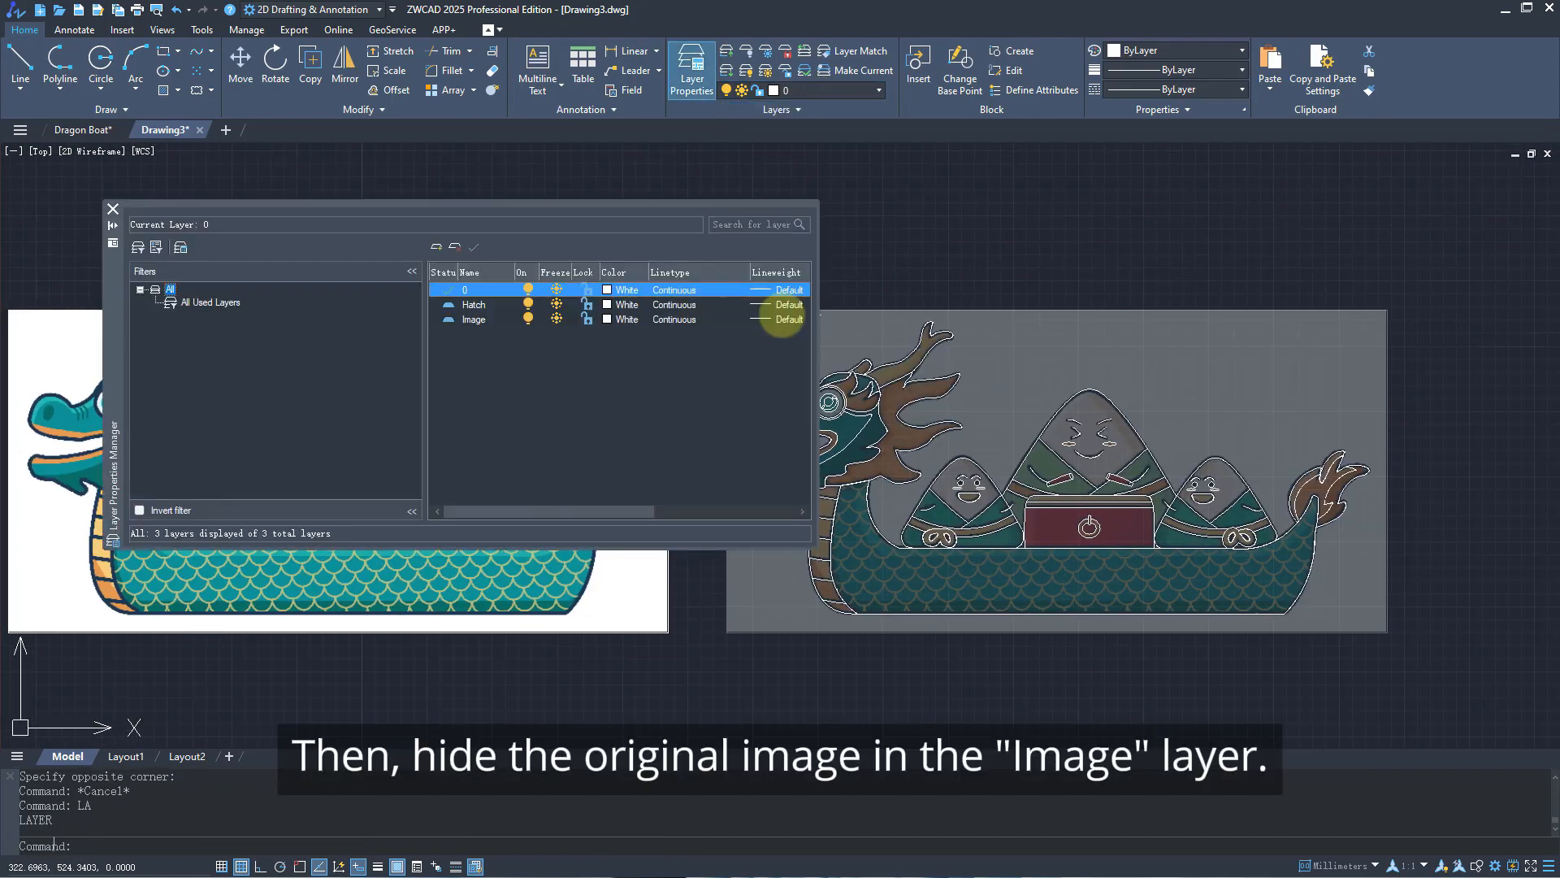
{"action": "left_click", "coordinate": [528, 318]}
{"action": "key", "text": "Escape"}
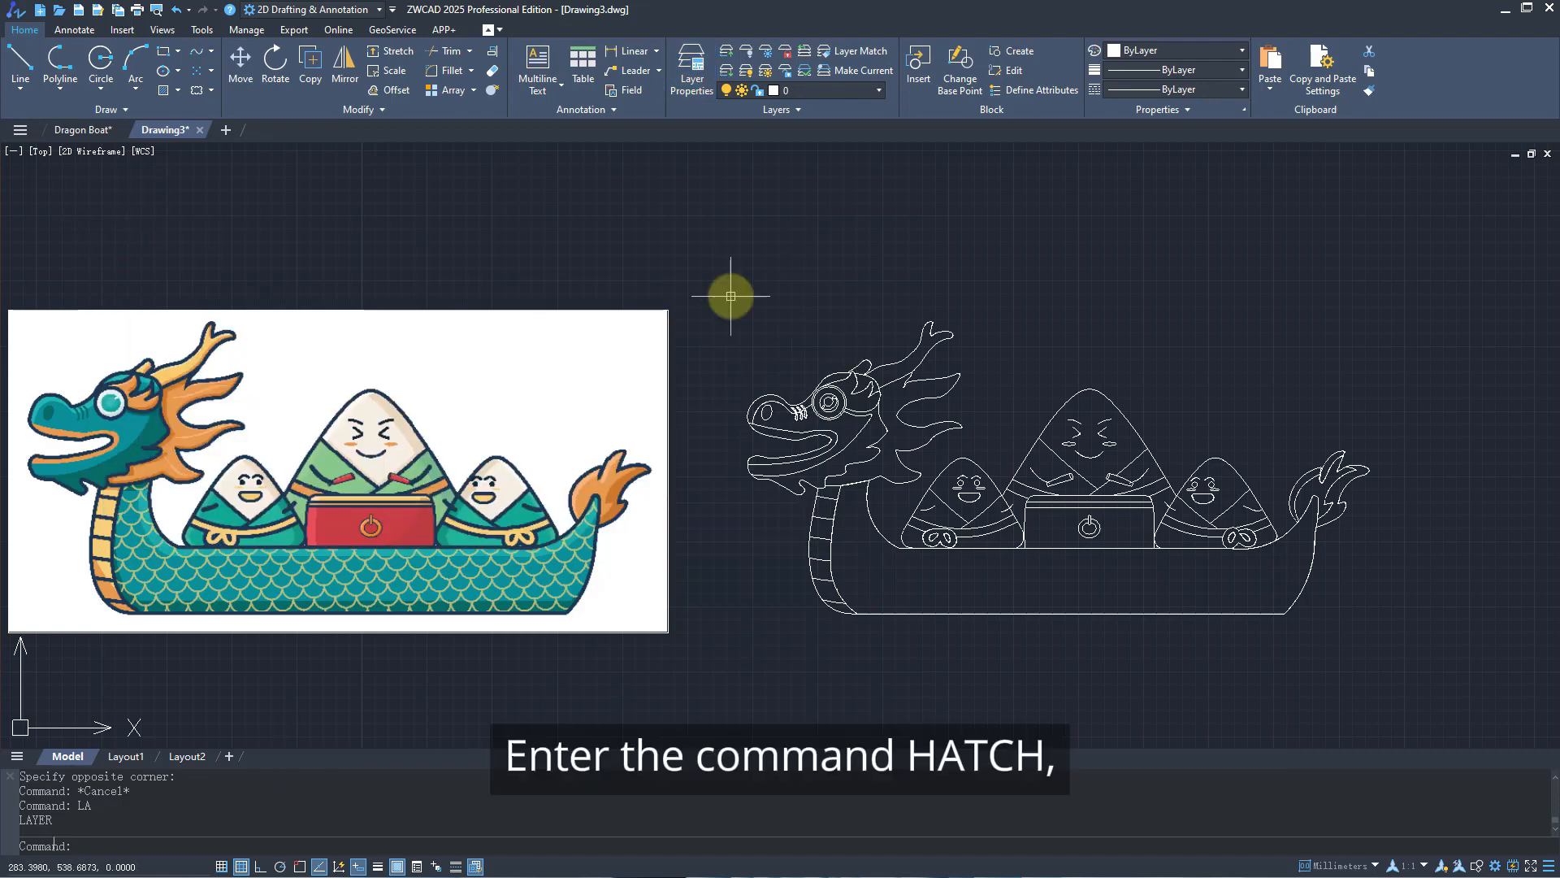
Fill the dragon's mane, brow flame and mouth edges with a solid hatch in color 30.
{"action": "type", "text": "hatch"}
{"action": "key", "text": "Return"}
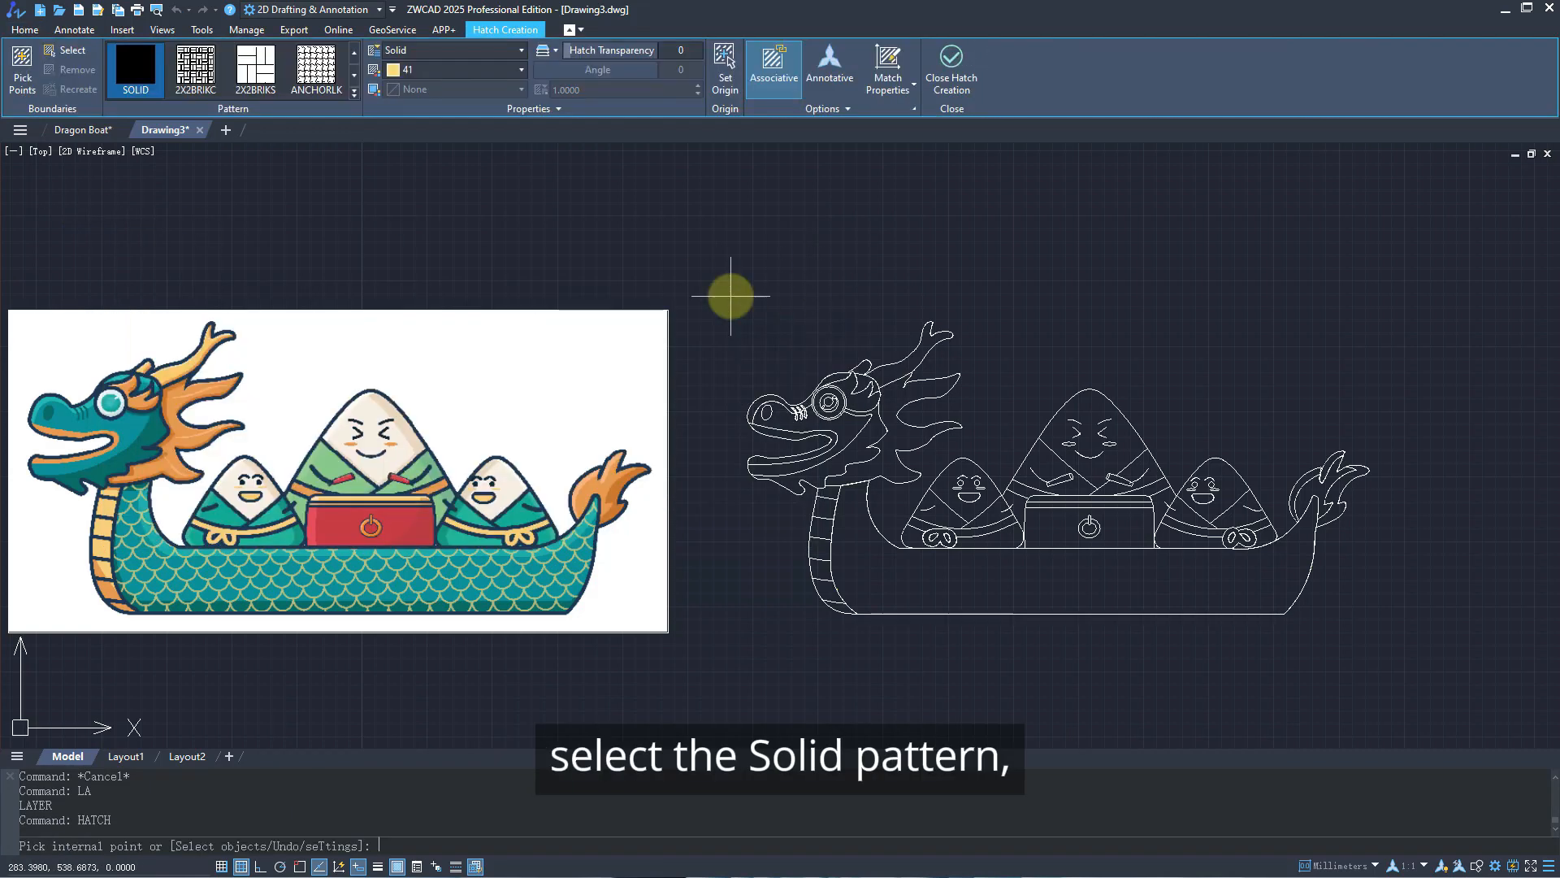
{"action": "left_click", "coordinate": [480, 71]}
{"action": "left_click", "coordinate": [435, 299]}
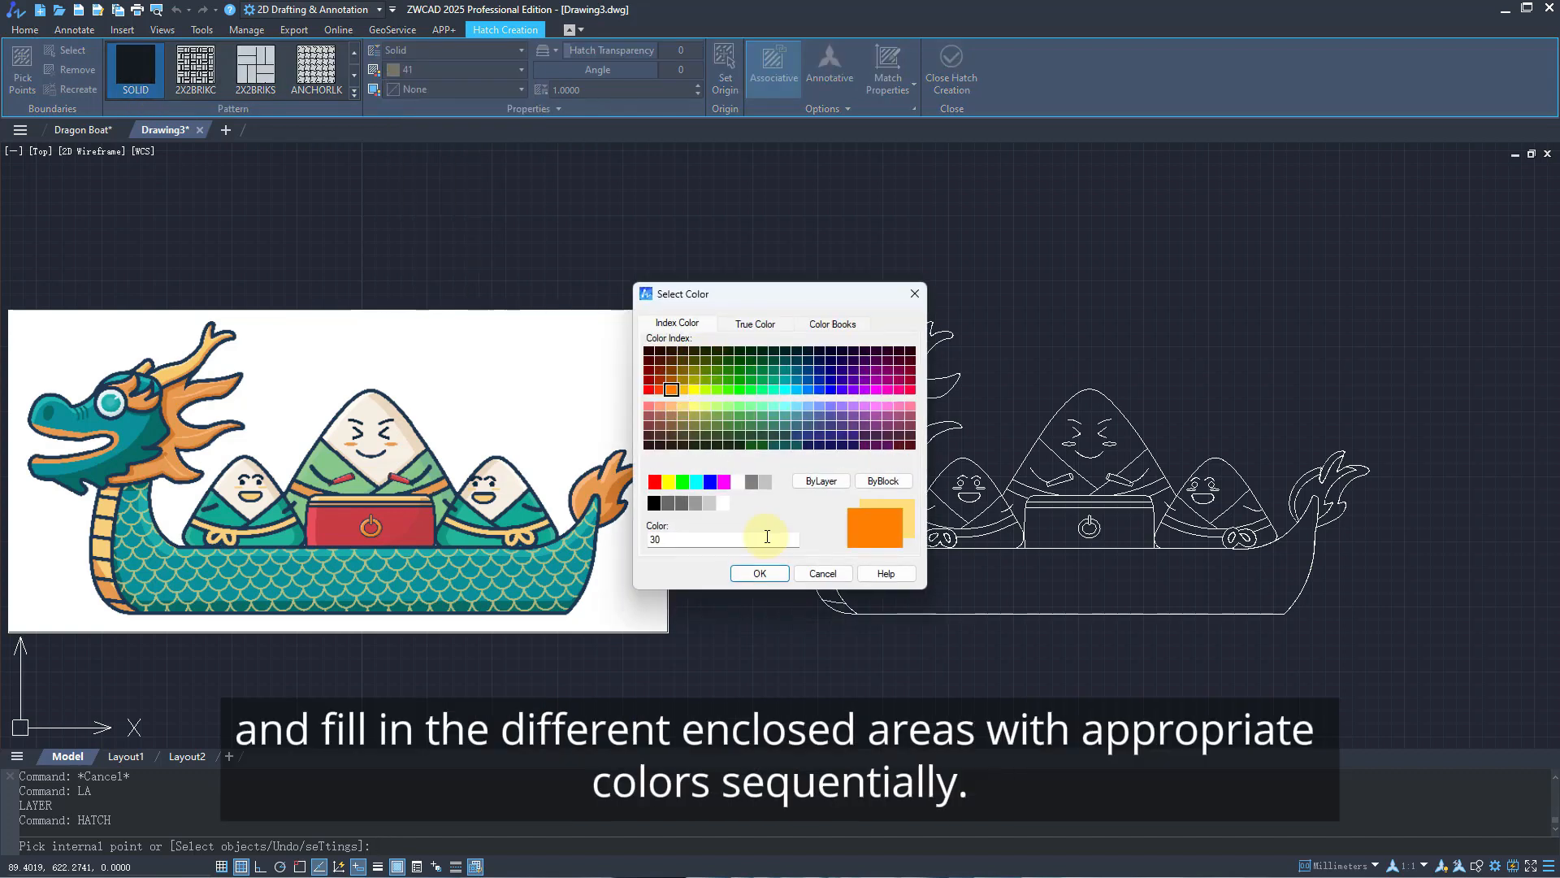
{"action": "left_click", "coordinate": [760, 573]}
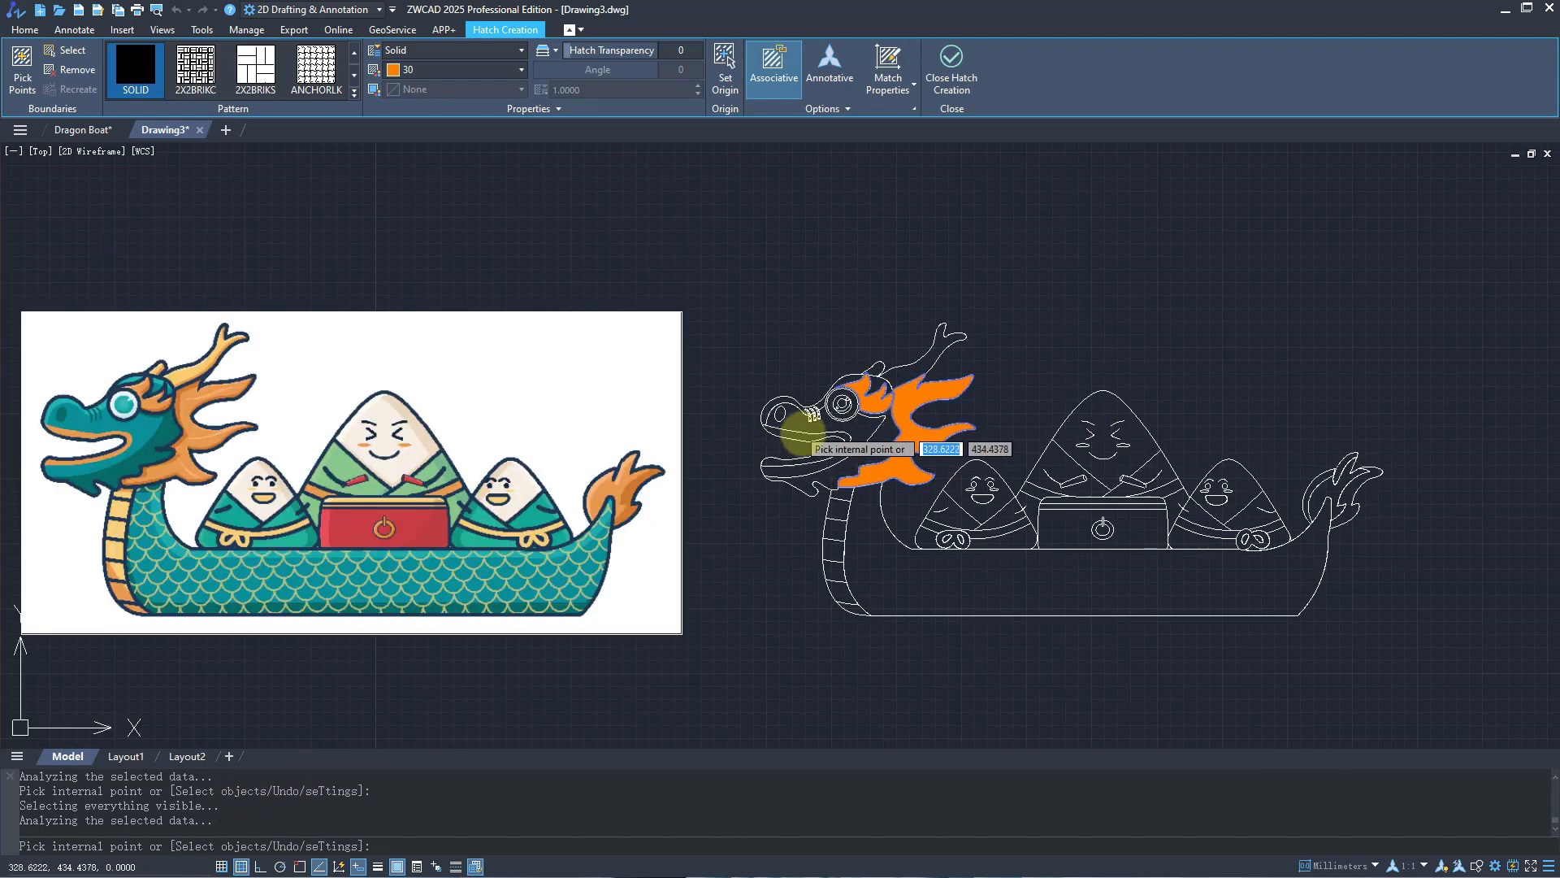
{"action": "left_click", "coordinate": [815, 455]}
{"action": "key", "text": "Return"}
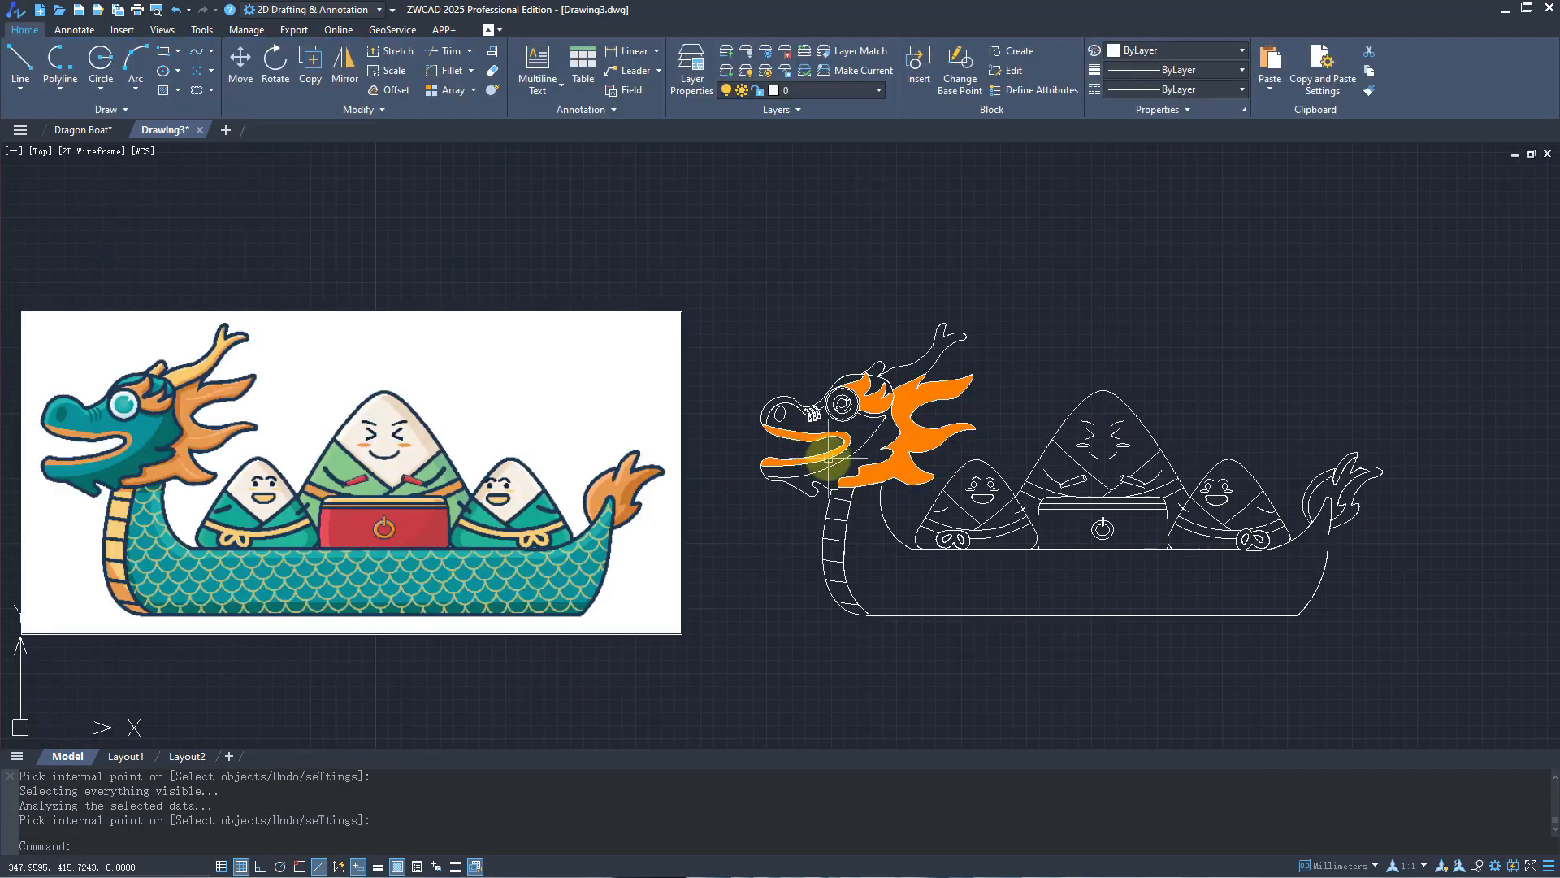
Fill the dragon's horns with a solid hatch in color 41.
{"action": "right_click", "coordinate": [718, 468]}
{"action": "left_click", "coordinate": [755, 491]}
{"action": "left_click", "coordinate": [479, 70]}
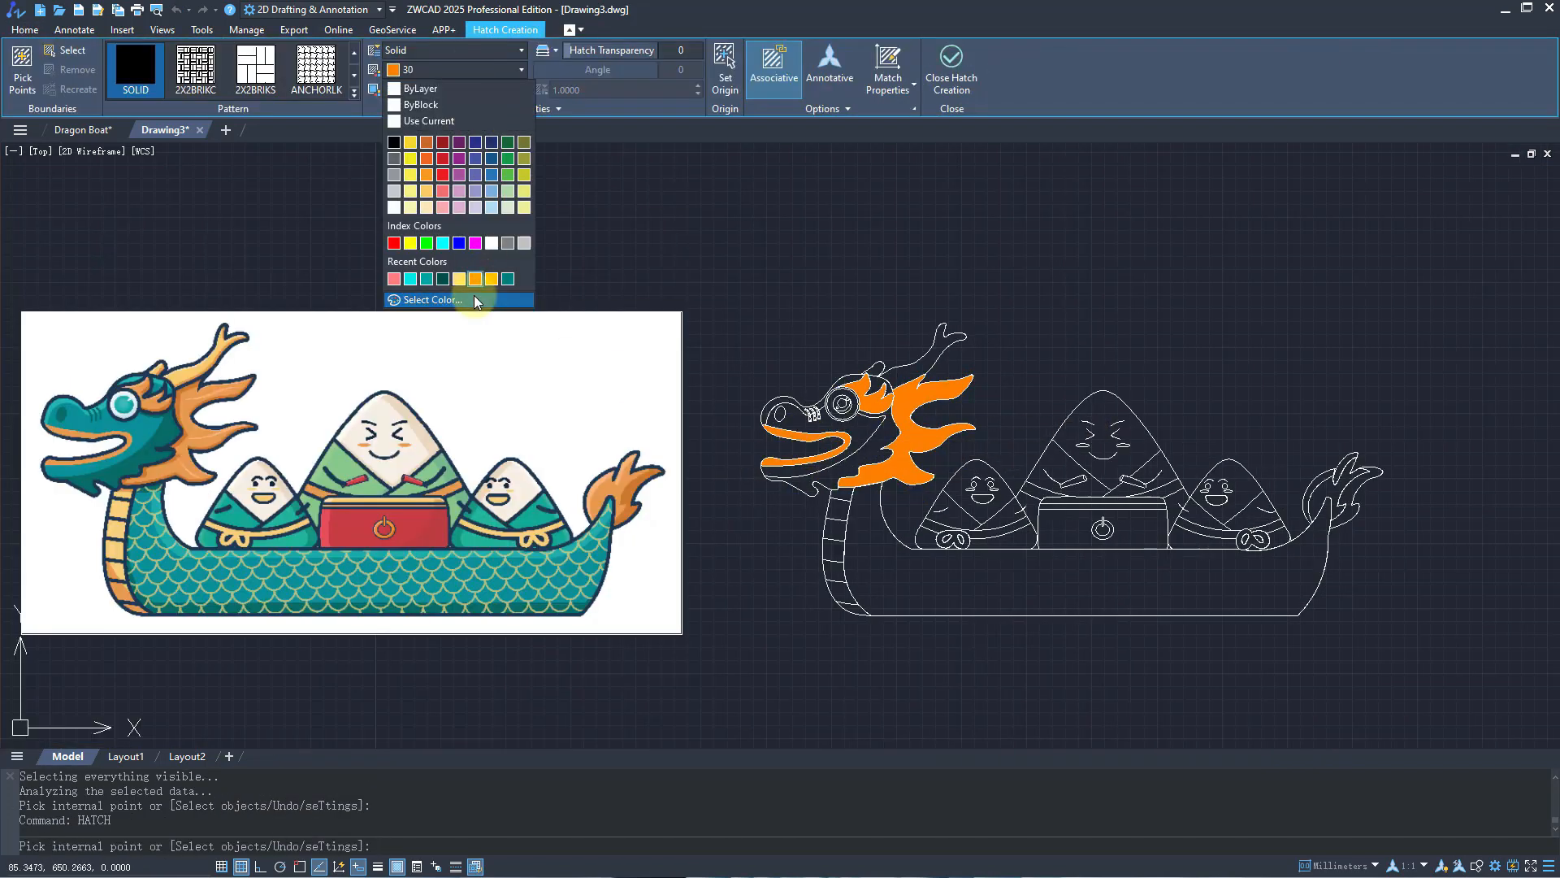
{"action": "left_click", "coordinate": [474, 295]}
{"action": "left_click", "coordinate": [683, 408]}
{"action": "left_click", "coordinate": [760, 572]}
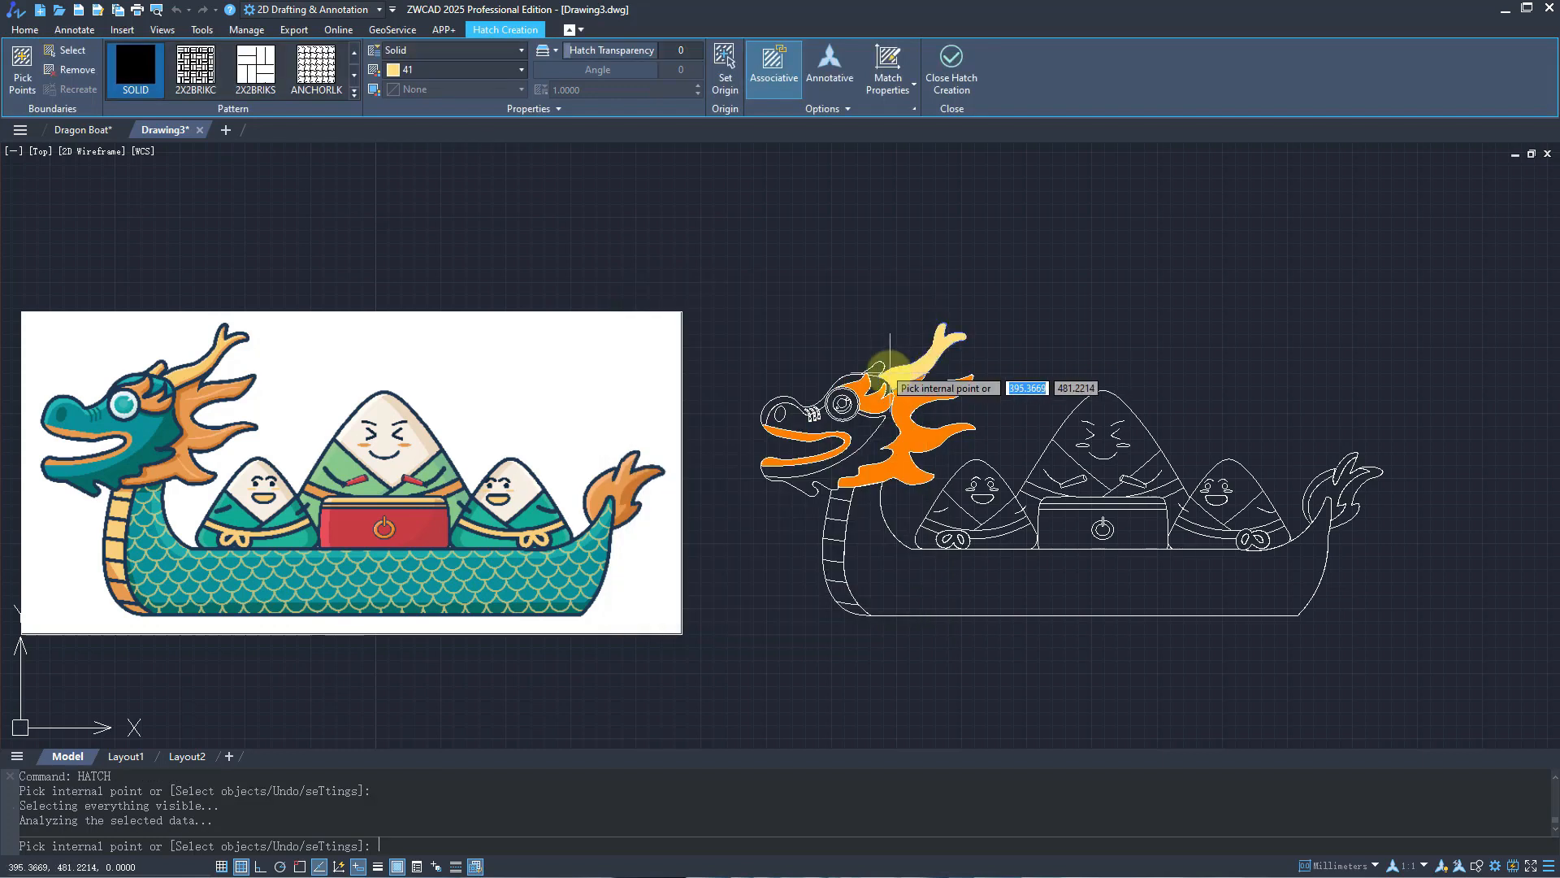
{"action": "middle_click_drag", "start_coordinate": [929, 389], "coordinate": [981, 419]}
{"action": "key", "text": "Return"}
Fill the shaded areas behind the jaw and under the chin with a solid hatch in color 136.
{"action": "type", "text": "ha"}
{"action": "key", "text": "Return"}
{"action": "left_click", "coordinate": [502, 70]}
{"action": "left_click", "coordinate": [479, 295]}
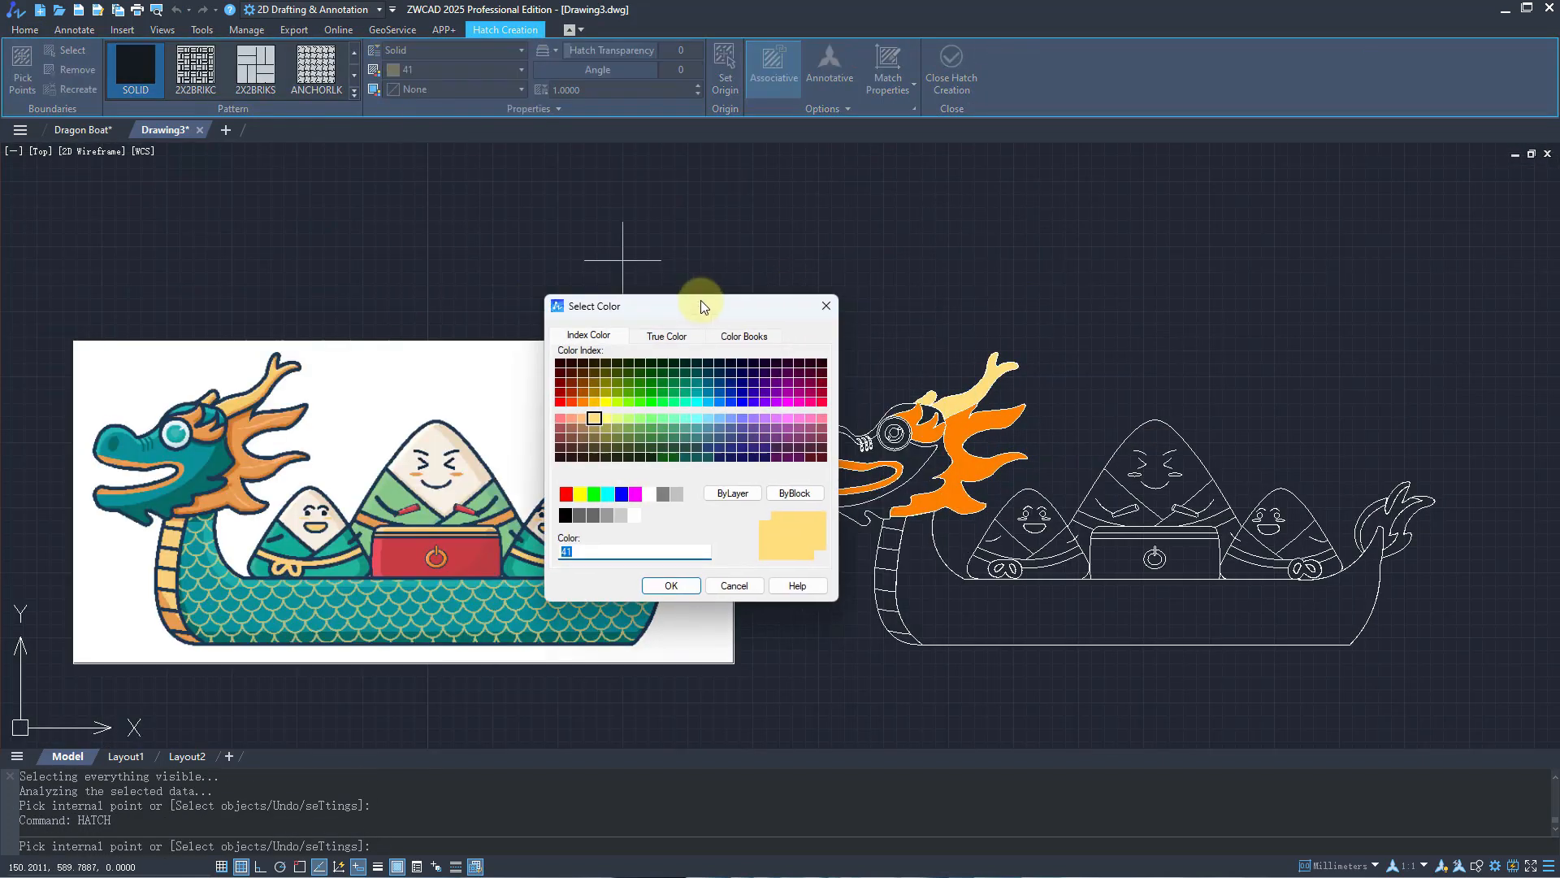
{"action": "left_click", "coordinate": [671, 585]}
{"action": "left_click", "coordinate": [881, 500]}
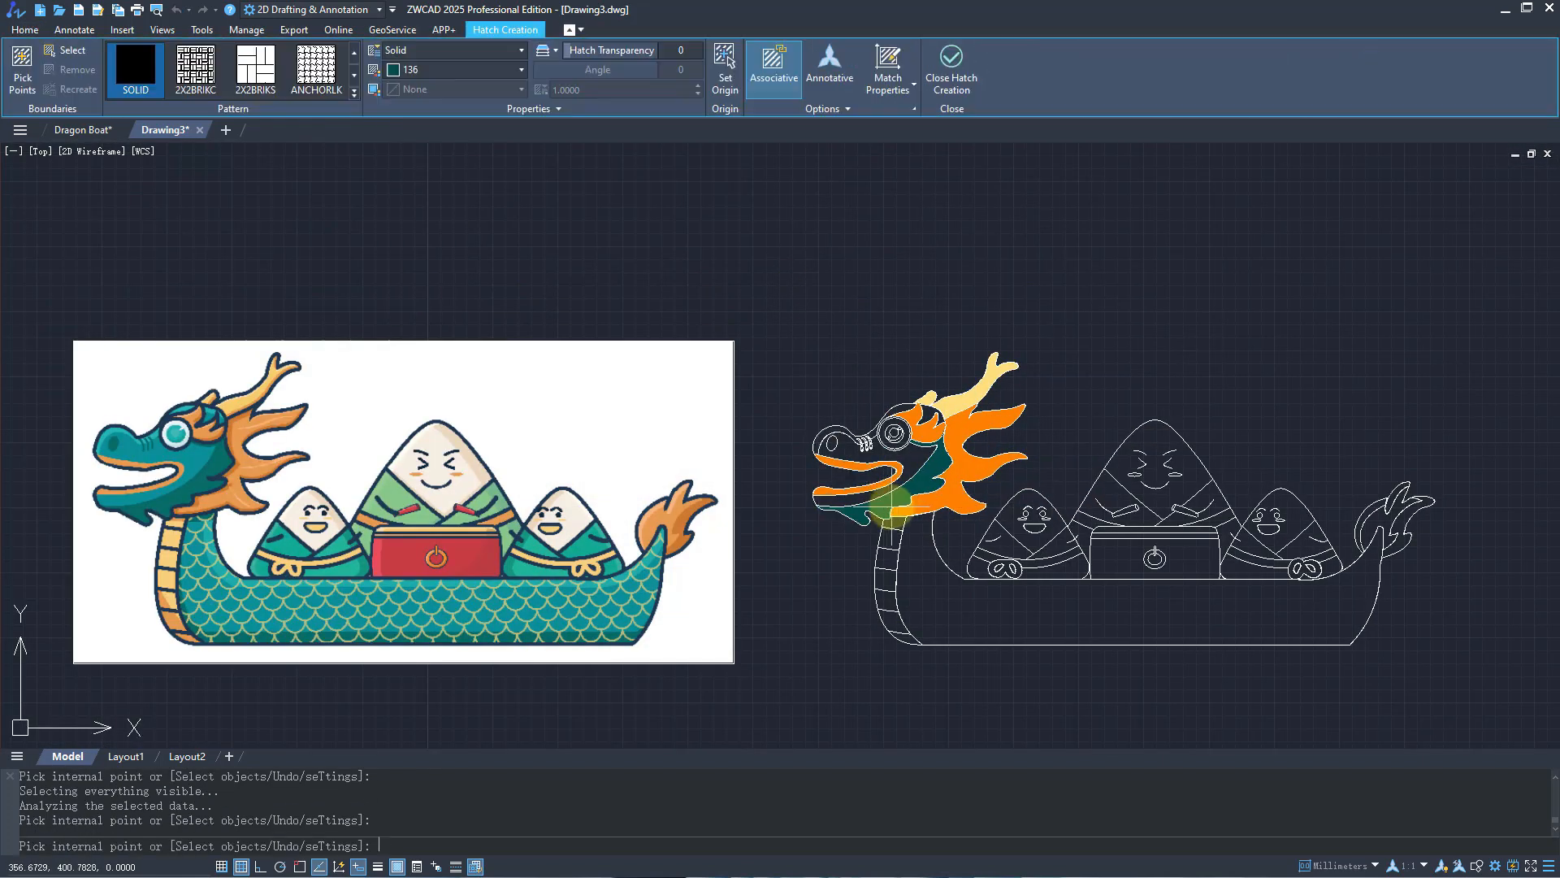
Fill the main area of the dragon's face with a solid hatch in color 134.
{"action": "left_click", "coordinate": [488, 69]}
{"action": "left_click", "coordinate": [460, 291]}
{"action": "left_click", "coordinate": [619, 563]}
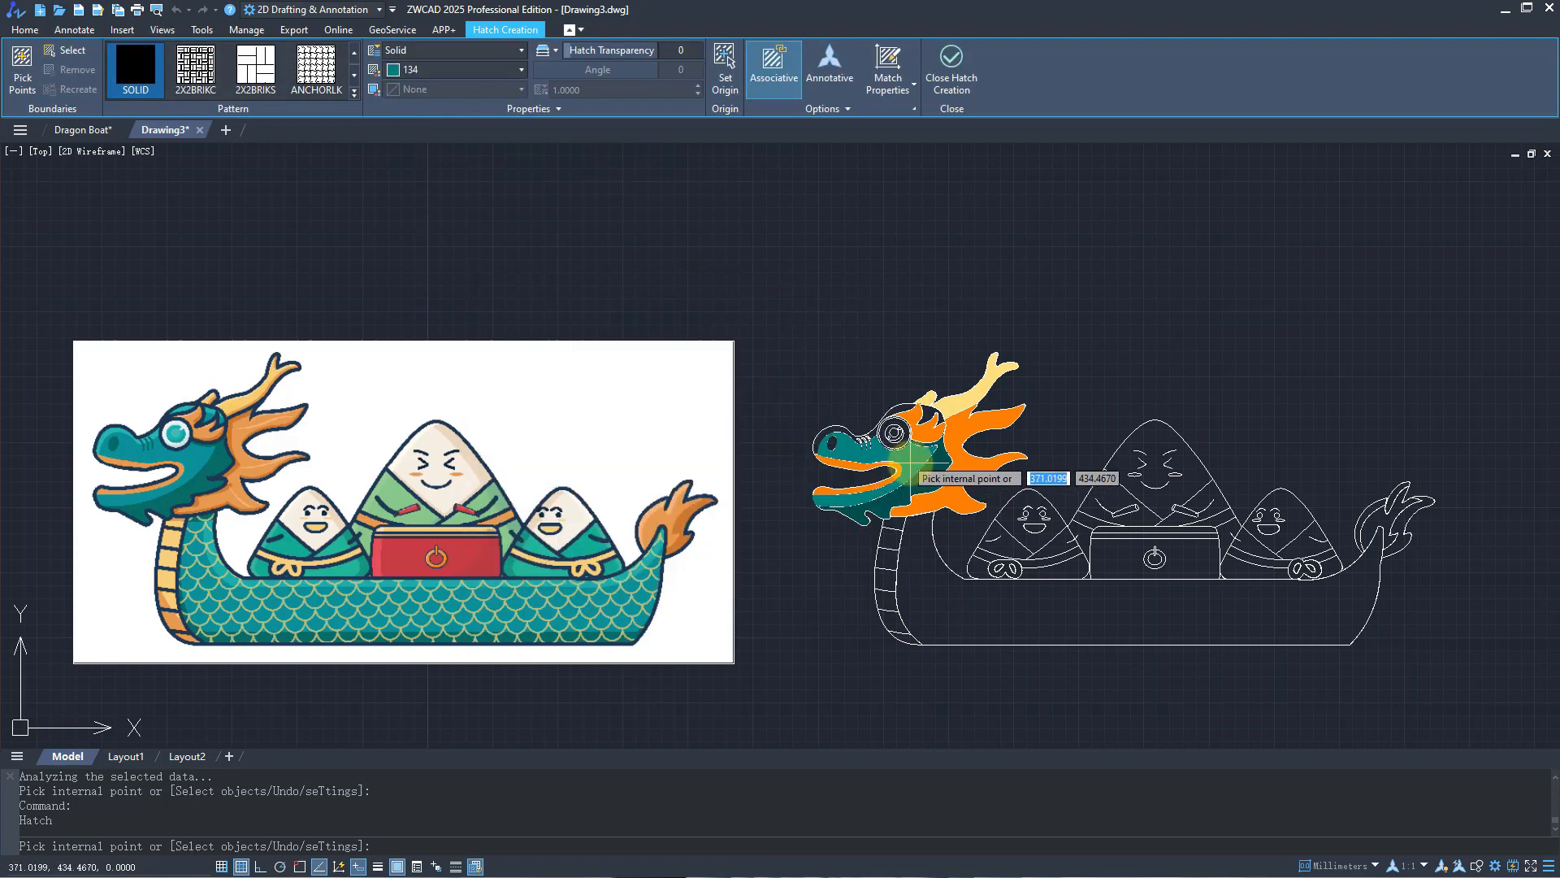
{"action": "key", "text": "Return"}
Fill the snout highlight and the top of the dragon's head with solid hatches in color 132.
{"action": "type", "text": "h"}
{"action": "key", "text": "Return"}
{"action": "left_click", "coordinate": [487, 70]}
{"action": "left_click", "coordinate": [460, 291]}
{"action": "left_click", "coordinate": [786, 379]}
{"action": "left_click", "coordinate": [760, 574]}
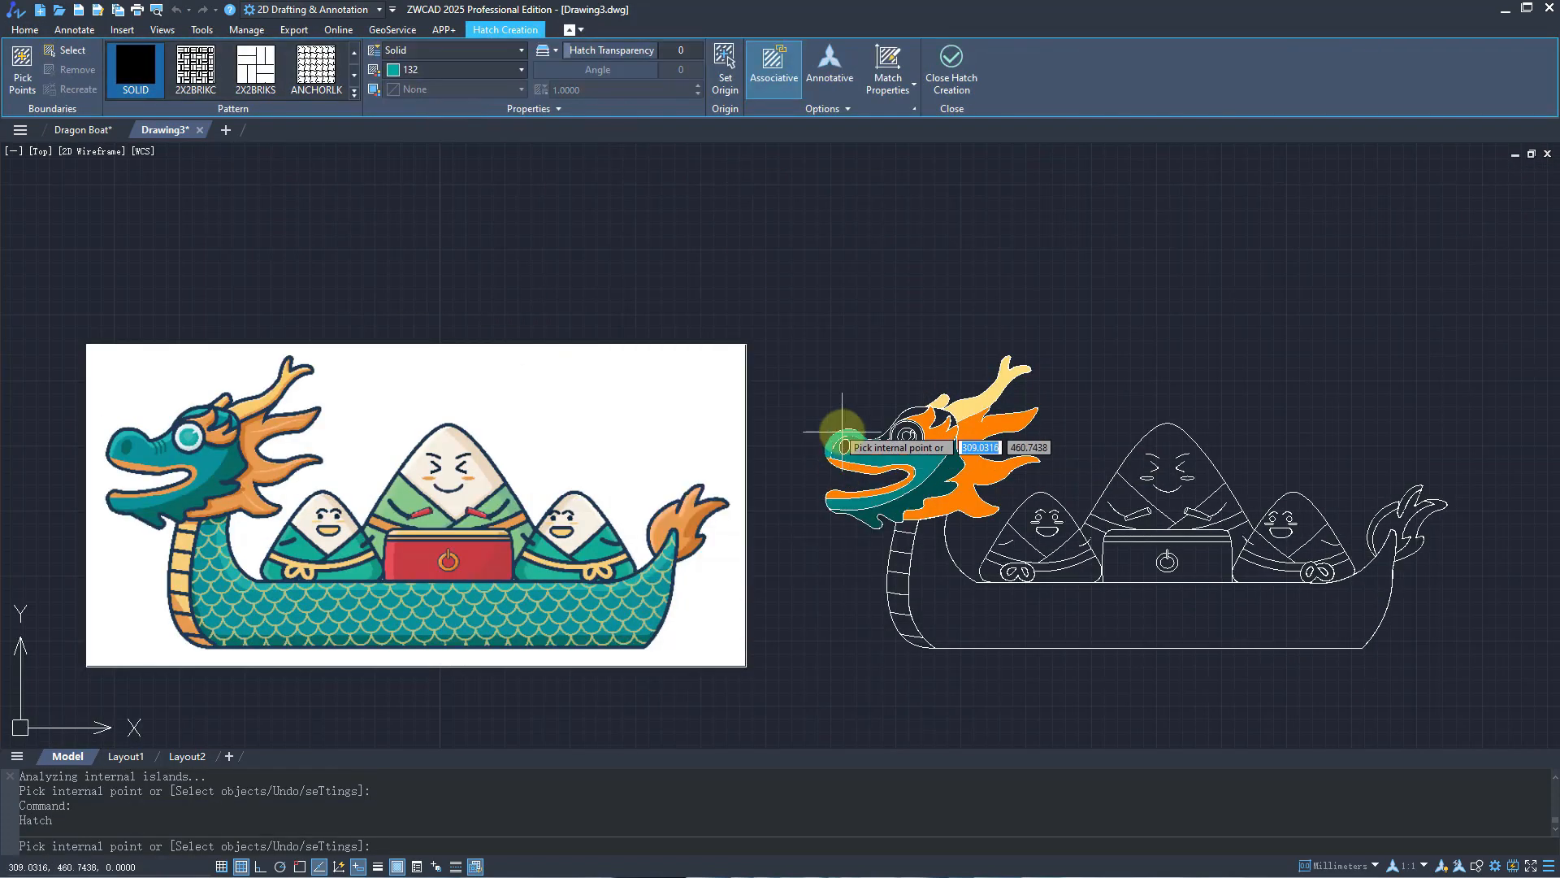
{"action": "left_click", "coordinate": [846, 431]}
{"action": "scroll", "coordinate": [912, 424], "scroll_direction": "up", "scroll_amount": 2}
{"action": "key", "text": "Return"}
{"action": "scroll", "coordinate": [967, 411], "scroll_direction": "up", "scroll_amount": 2}
{"action": "key", "text": "Return"}
{"action": "left_click", "coordinate": [955, 404]}
{"action": "key", "text": "Return"}
{"action": "scroll", "coordinate": [1059, 398], "scroll_direction": "down", "scroll_amount": 4}
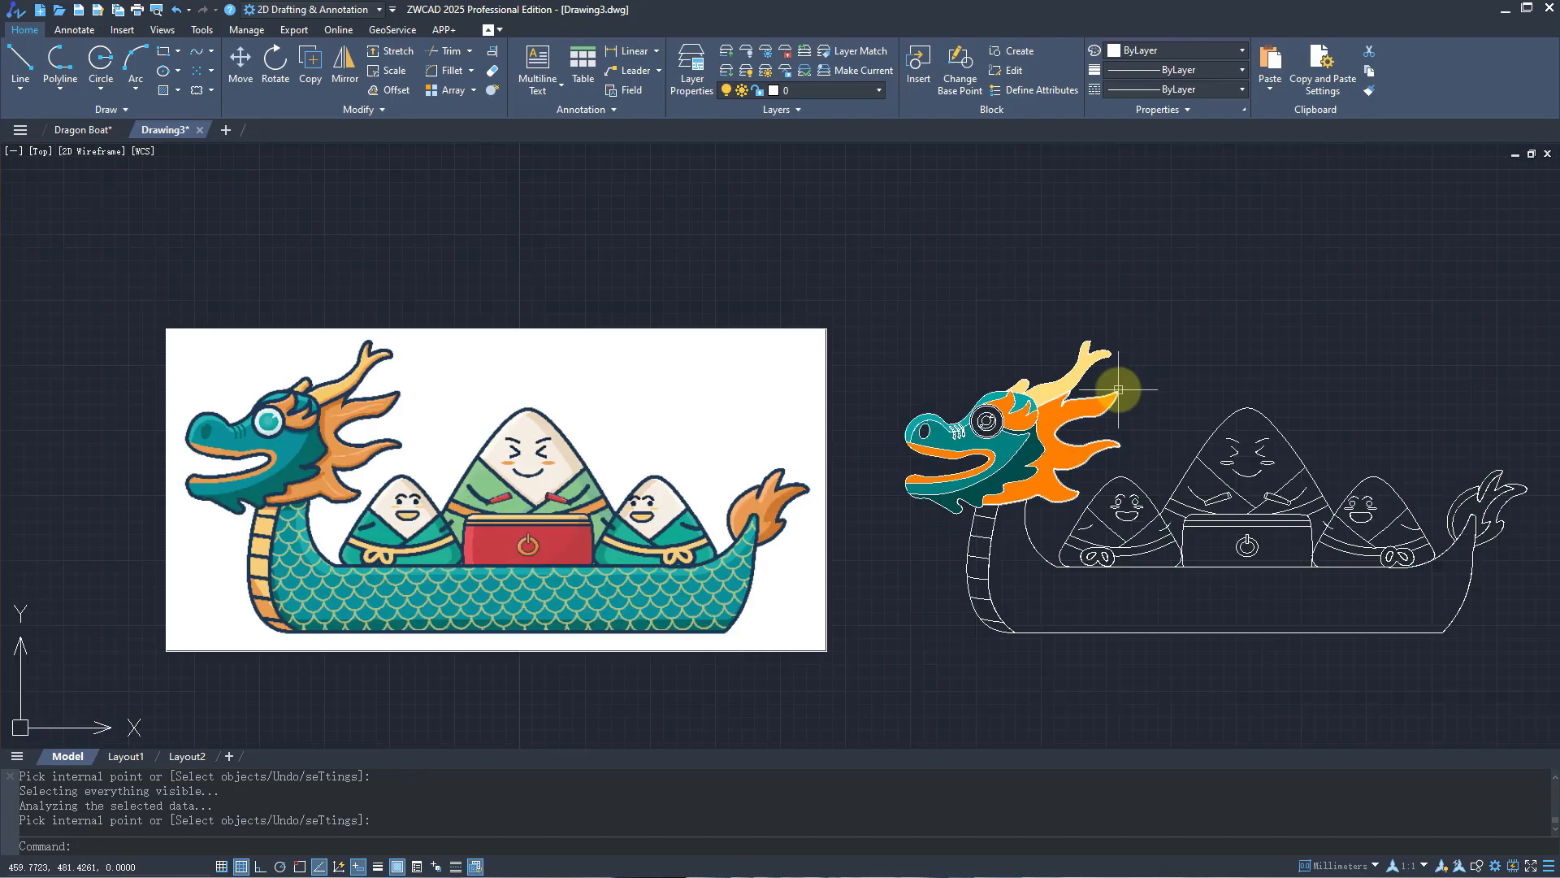
Fill the nostril ellipse with a solid hatch in color 136.
{"action": "type", "text": "h"}
{"action": "key", "text": "Return"}
{"action": "left_click", "coordinate": [521, 69]}
{"action": "left_click", "coordinate": [514, 297]}
{"action": "left_click", "coordinate": [785, 361]}
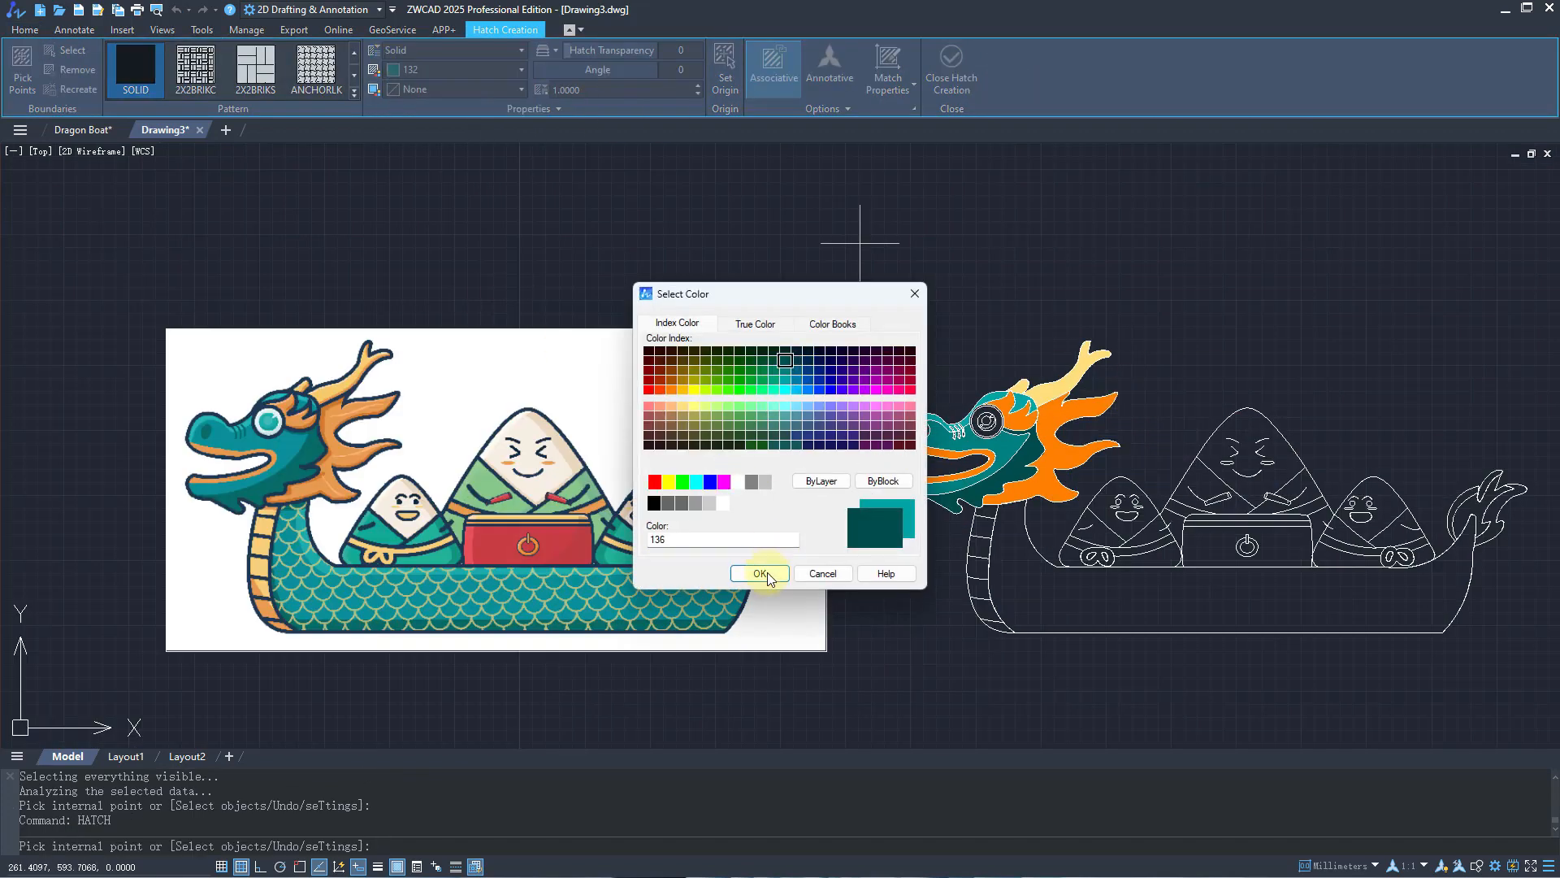
{"action": "left_click", "coordinate": [765, 573]}
{"action": "scroll", "coordinate": [916, 421], "scroll_direction": "up", "scroll_amount": 2}
{"action": "left_click", "coordinate": [938, 444]}
{"action": "scroll", "coordinate": [728, 463], "scroll_direction": "down", "scroll_amount": 1}
{"action": "scroll", "coordinate": [1050, 393], "scroll_direction": "down", "scroll_amount": 1}
{"action": "key", "text": "Return"}
Fill the outer ring of the dragon's eye with a solid hatch in color 250.
{"action": "key", "text": "Return"}
{"action": "left_click", "coordinate": [488, 69]}
{"action": "left_click", "coordinate": [465, 302]}
{"action": "left_click", "coordinate": [654, 503]}
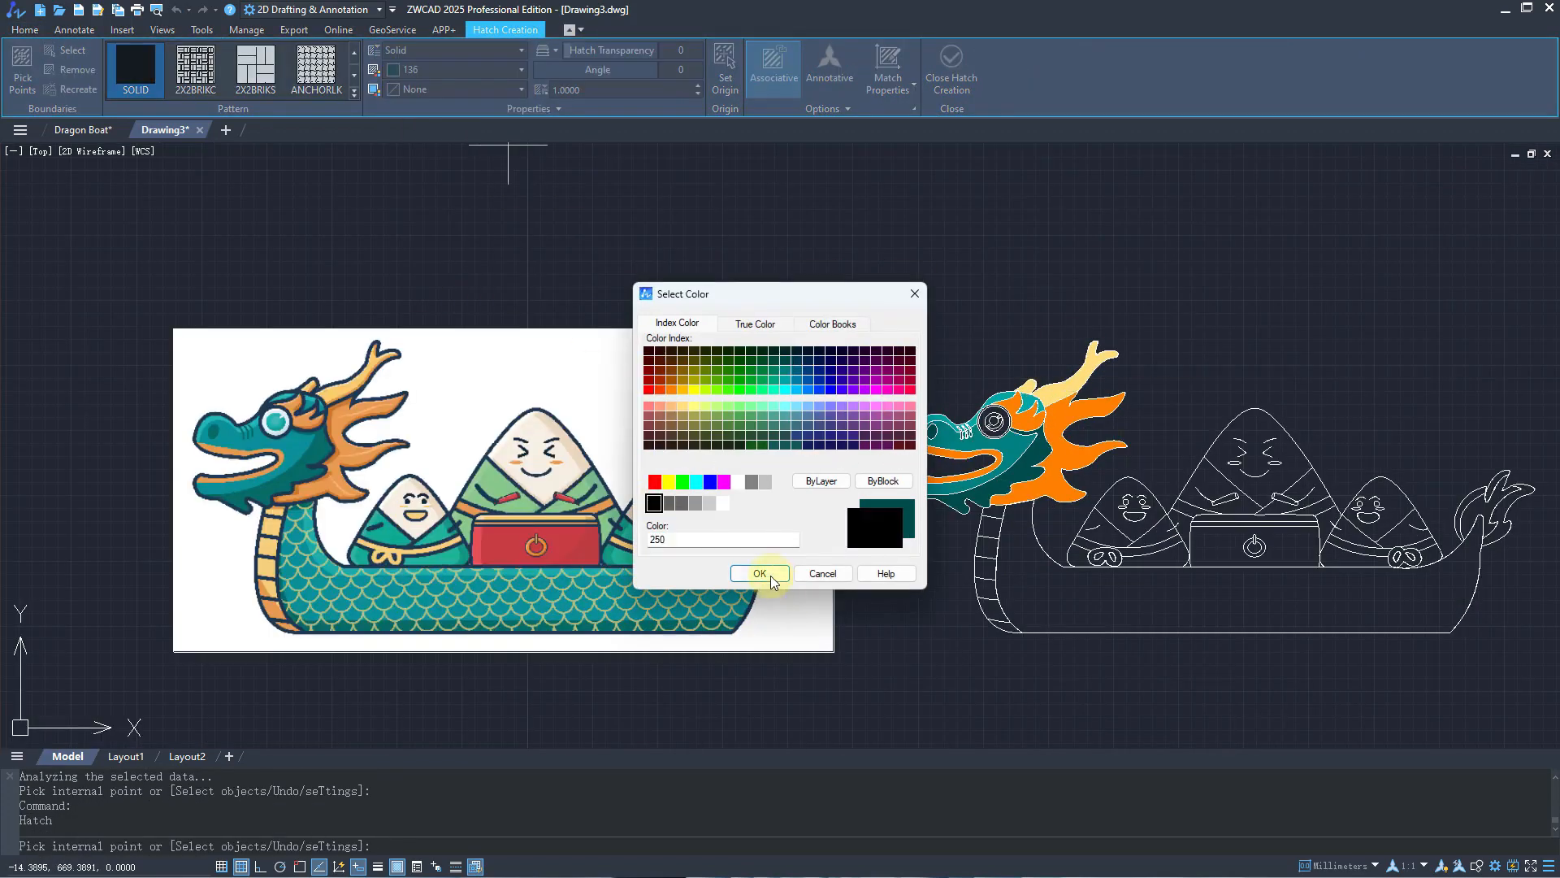
{"action": "left_click", "coordinate": [764, 574]}
{"action": "scroll", "coordinate": [1016, 420], "scroll_direction": "up", "scroll_amount": 6}
{"action": "left_click", "coordinate": [957, 382]}
{"action": "key", "text": "Return"}
Fill the white of the eye and the small iris highlights with a solid hatch in color 255.
{"action": "key", "text": "Return"}
{"action": "left_click", "coordinate": [479, 73]}
{"action": "left_click", "coordinate": [471, 300]}
{"action": "left_click", "coordinate": [723, 503]}
{"action": "left_click", "coordinate": [760, 574]}
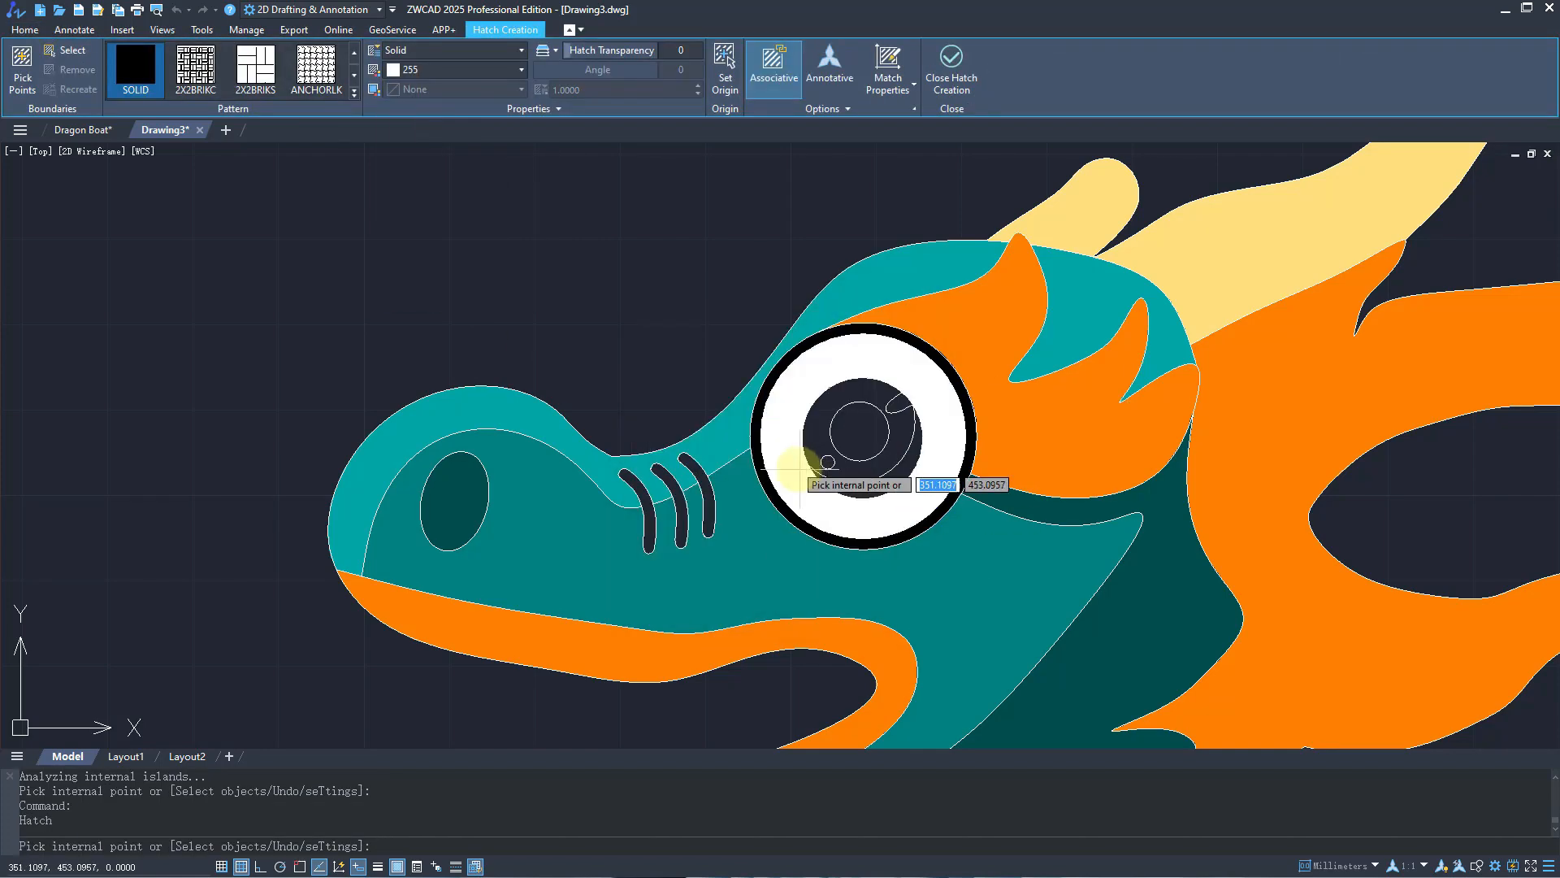
{"action": "left_click", "coordinate": [793, 455]}
Fill the iris with a solid hatch in color 134.
{"action": "left_click", "coordinate": [479, 70]}
{"action": "left_click", "coordinate": [472, 300]}
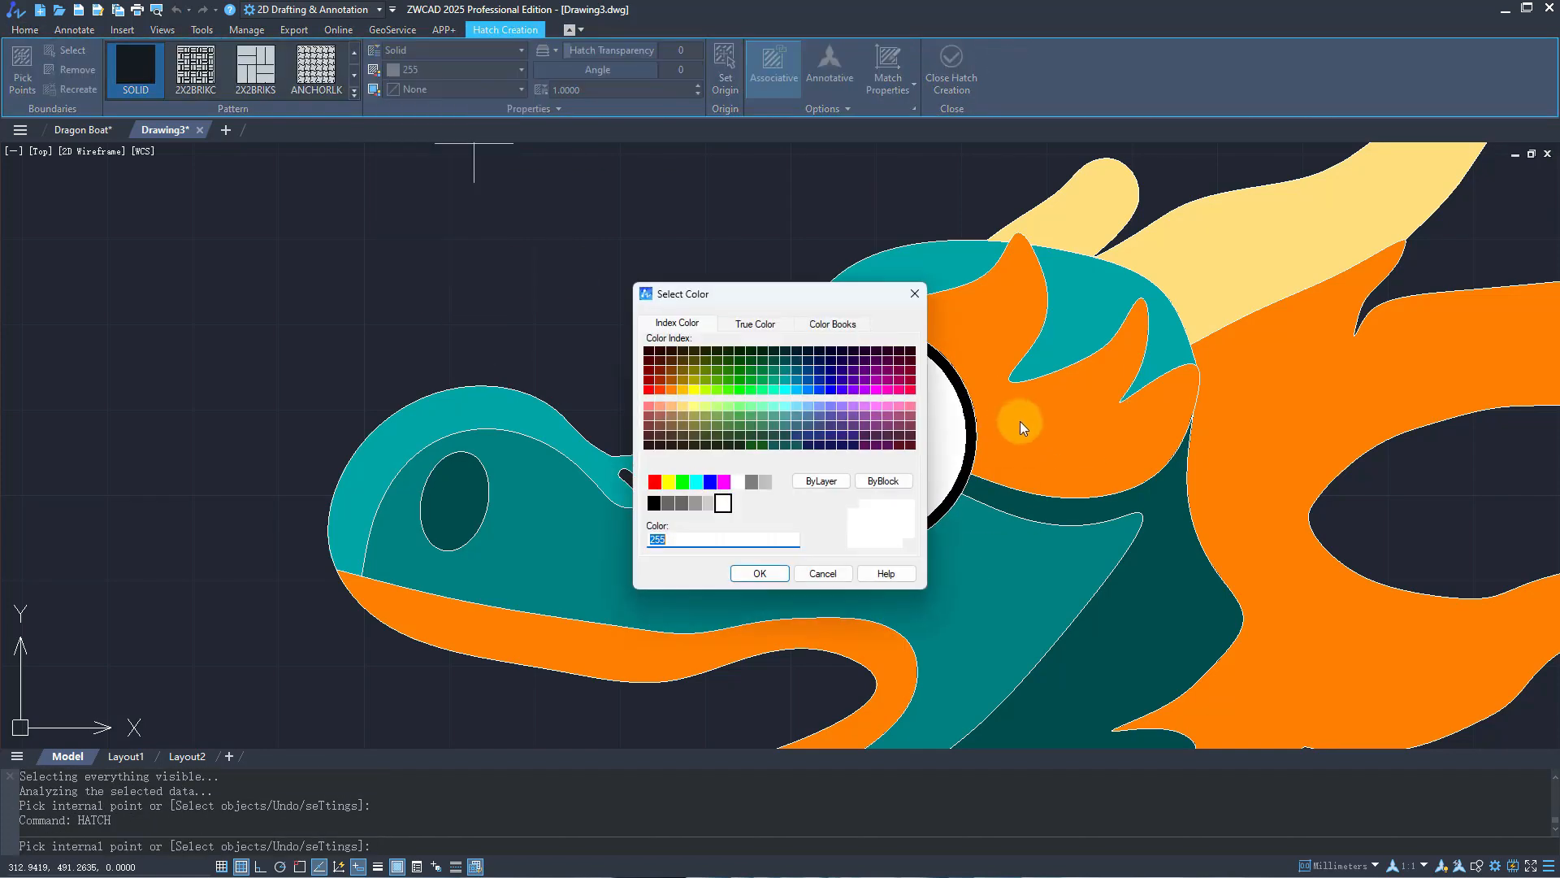
{"action": "left_click", "coordinate": [760, 574]}
{"action": "left_click", "coordinate": [831, 451]}
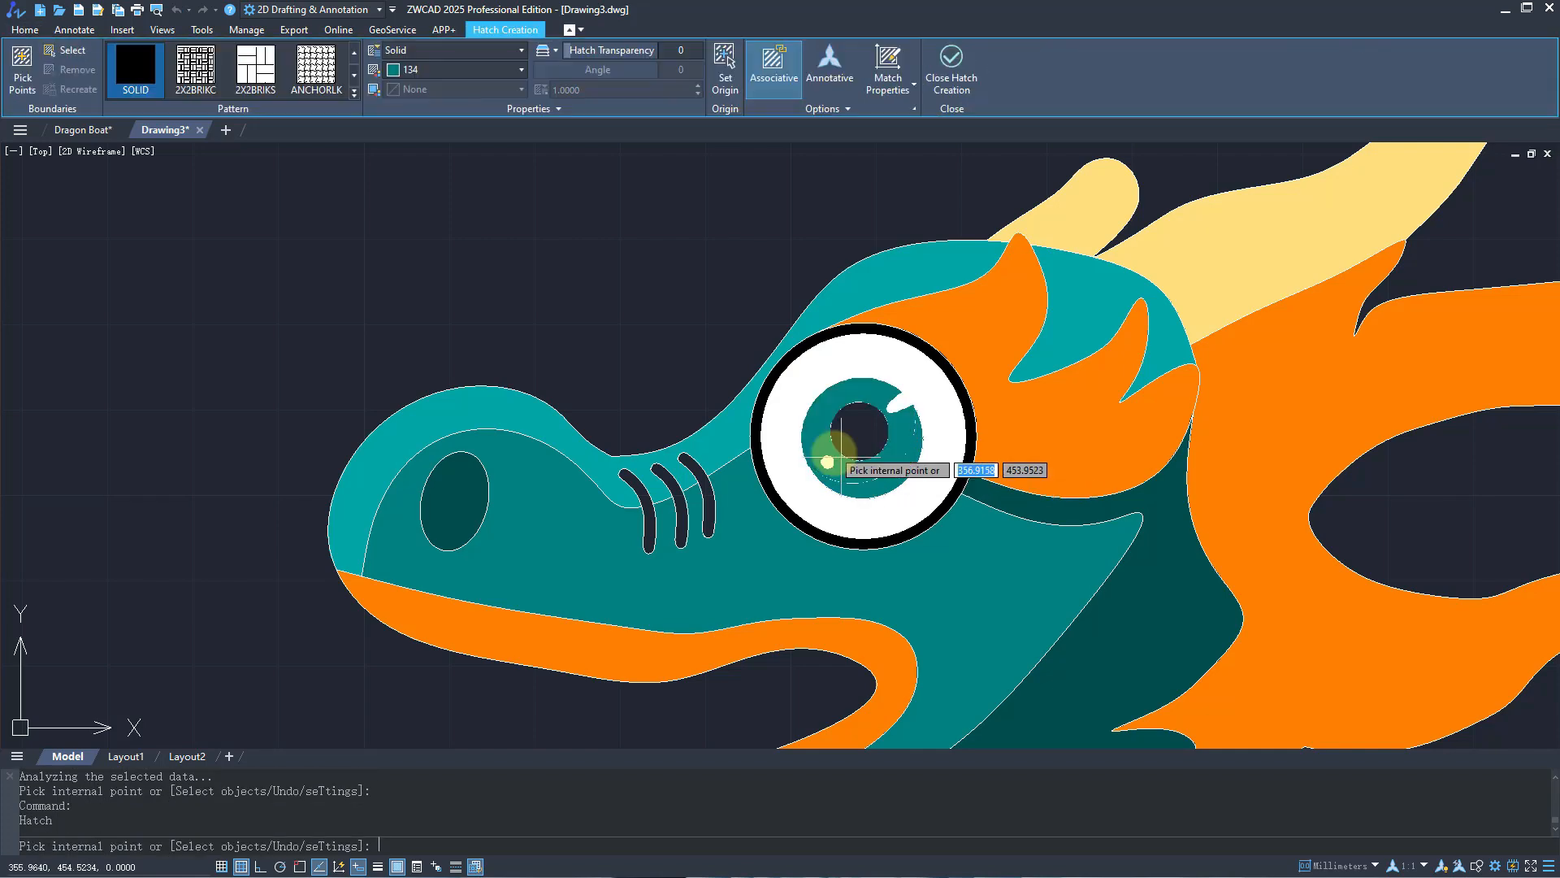
Fill the lighter part of the iris around the pupil with a solid hatch in color 132.
{"action": "left_click", "coordinate": [480, 70]}
{"action": "left_click", "coordinate": [472, 300]}
{"action": "left_click", "coordinate": [785, 380]}
{"action": "left_click", "coordinate": [764, 572]}
{"action": "left_click", "coordinate": [898, 447]}
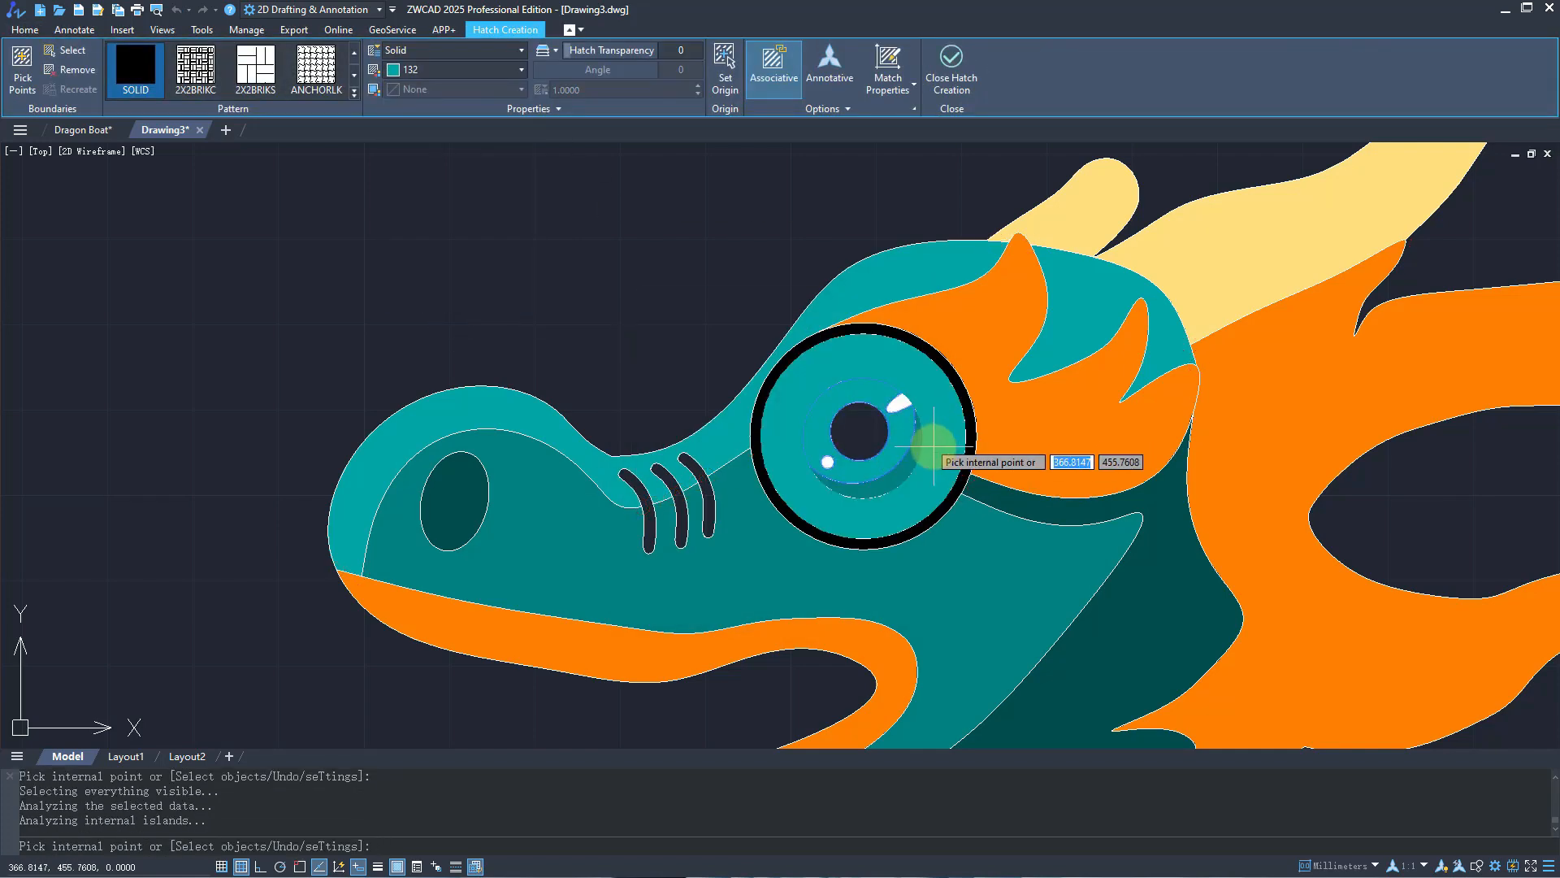
{"action": "key", "text": "Return"}
Fill the pupil circle with a solid hatch in a true color of higher luminance than color 132.
{"action": "key", "text": "Return"}
{"action": "left_click", "coordinate": [479, 70]}
{"action": "left_click", "coordinate": [472, 300]}
{"action": "left_click", "coordinate": [755, 324]}
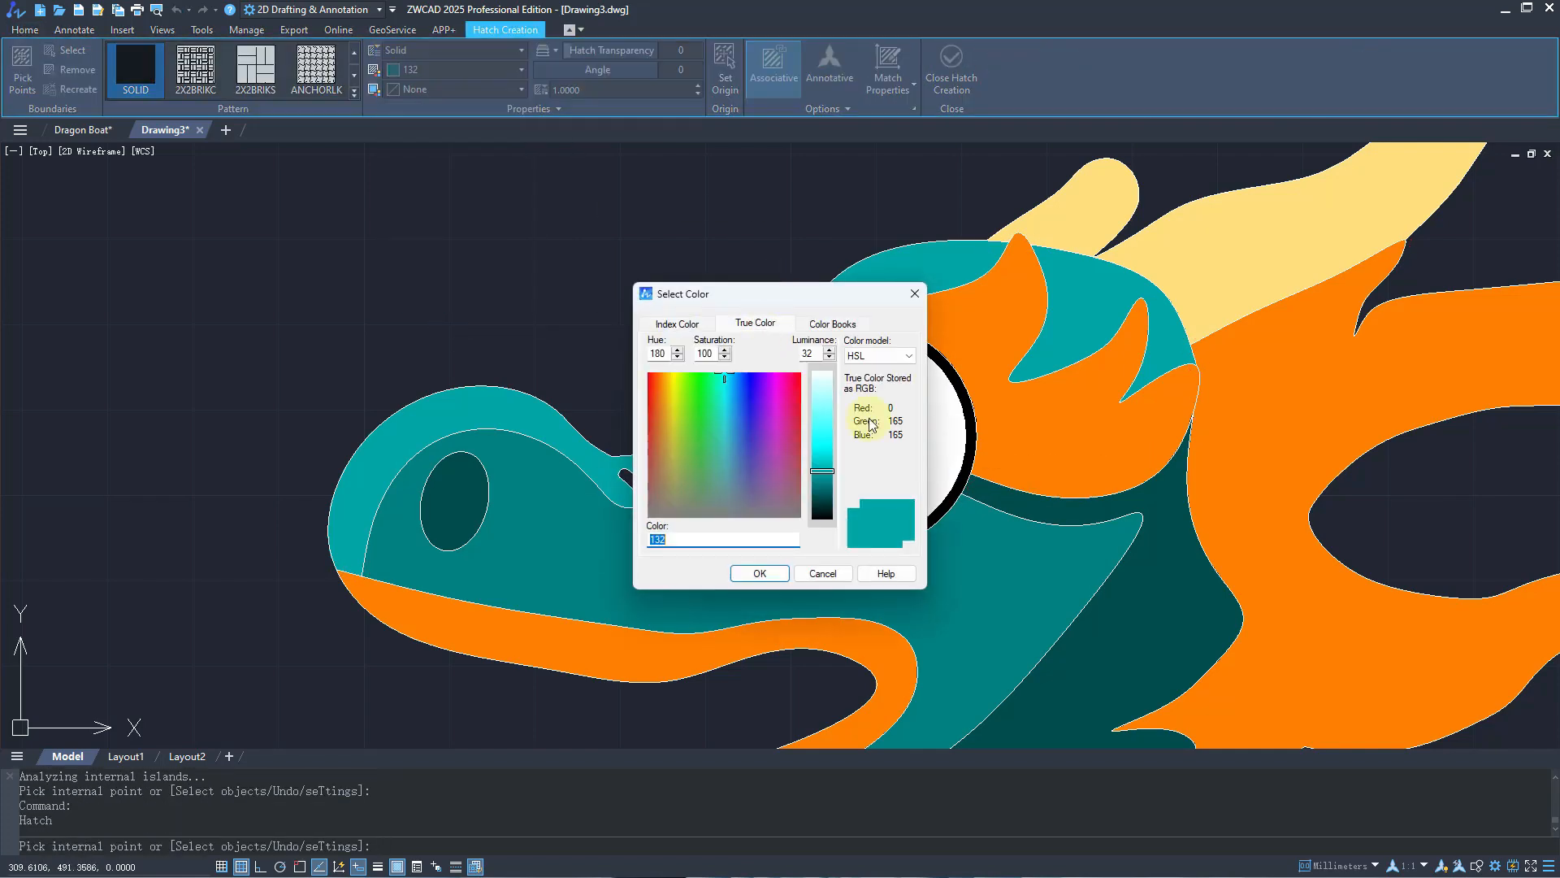
{"action": "left_click", "coordinate": [823, 457]}
{"action": "left_click", "coordinate": [768, 572]}
{"action": "left_click", "coordinate": [858, 433]}
{"action": "key", "text": "Return"}
{"action": "scroll", "coordinate": [862, 398], "scroll_direction": "down", "scroll_amount": 8}
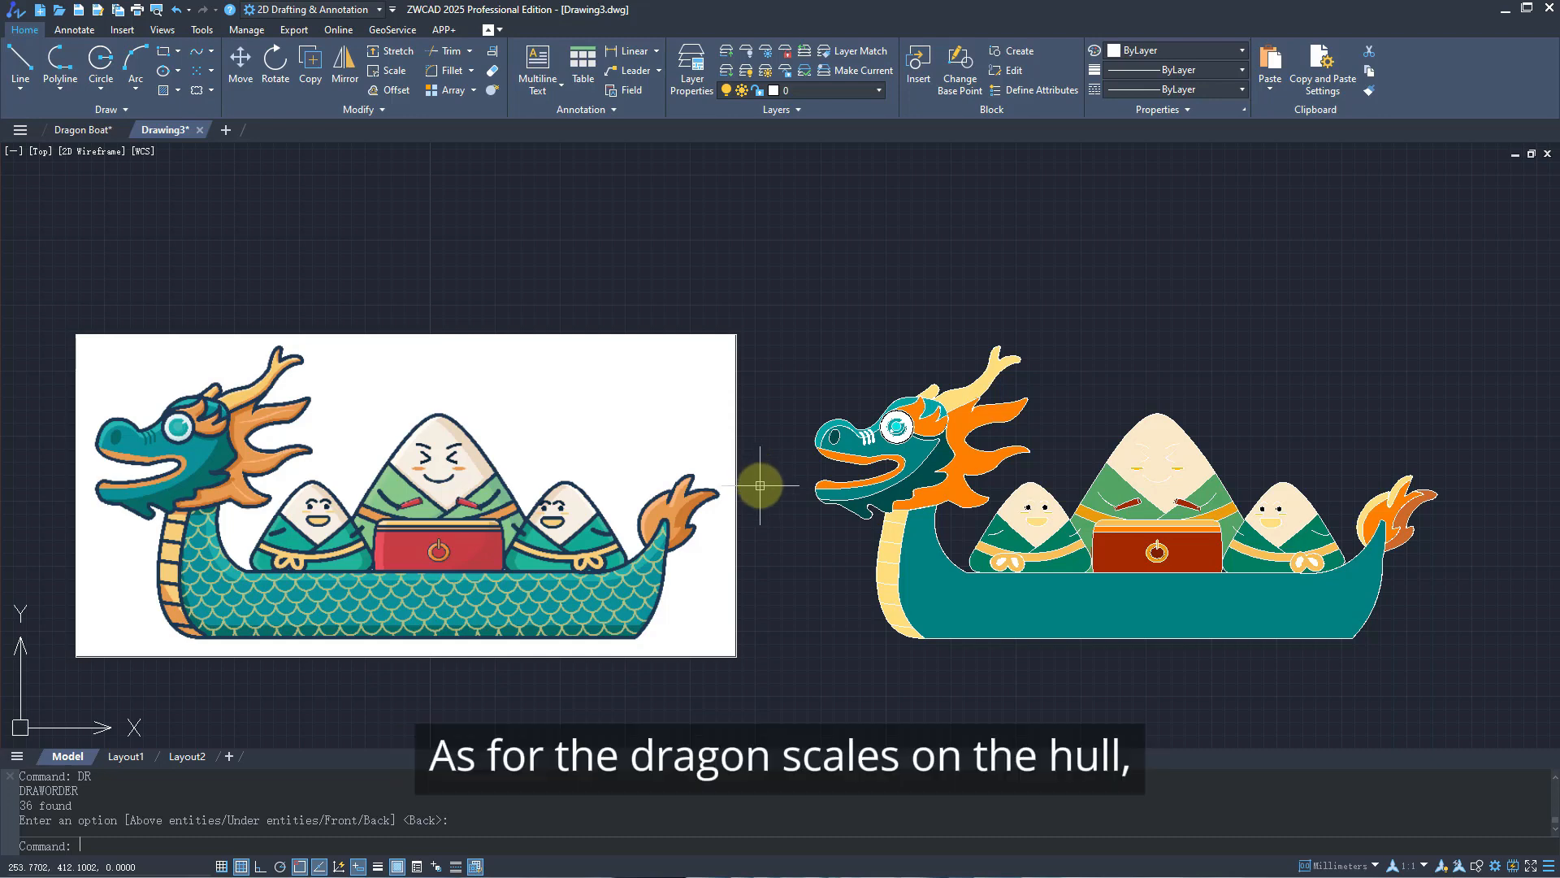
Draw a circle with a radius of about 7.18 mm along the inner edge of a hull scale in the reference image.
{"action": "scroll", "coordinate": [464, 615], "scroll_direction": "up", "scroll_amount": 4}
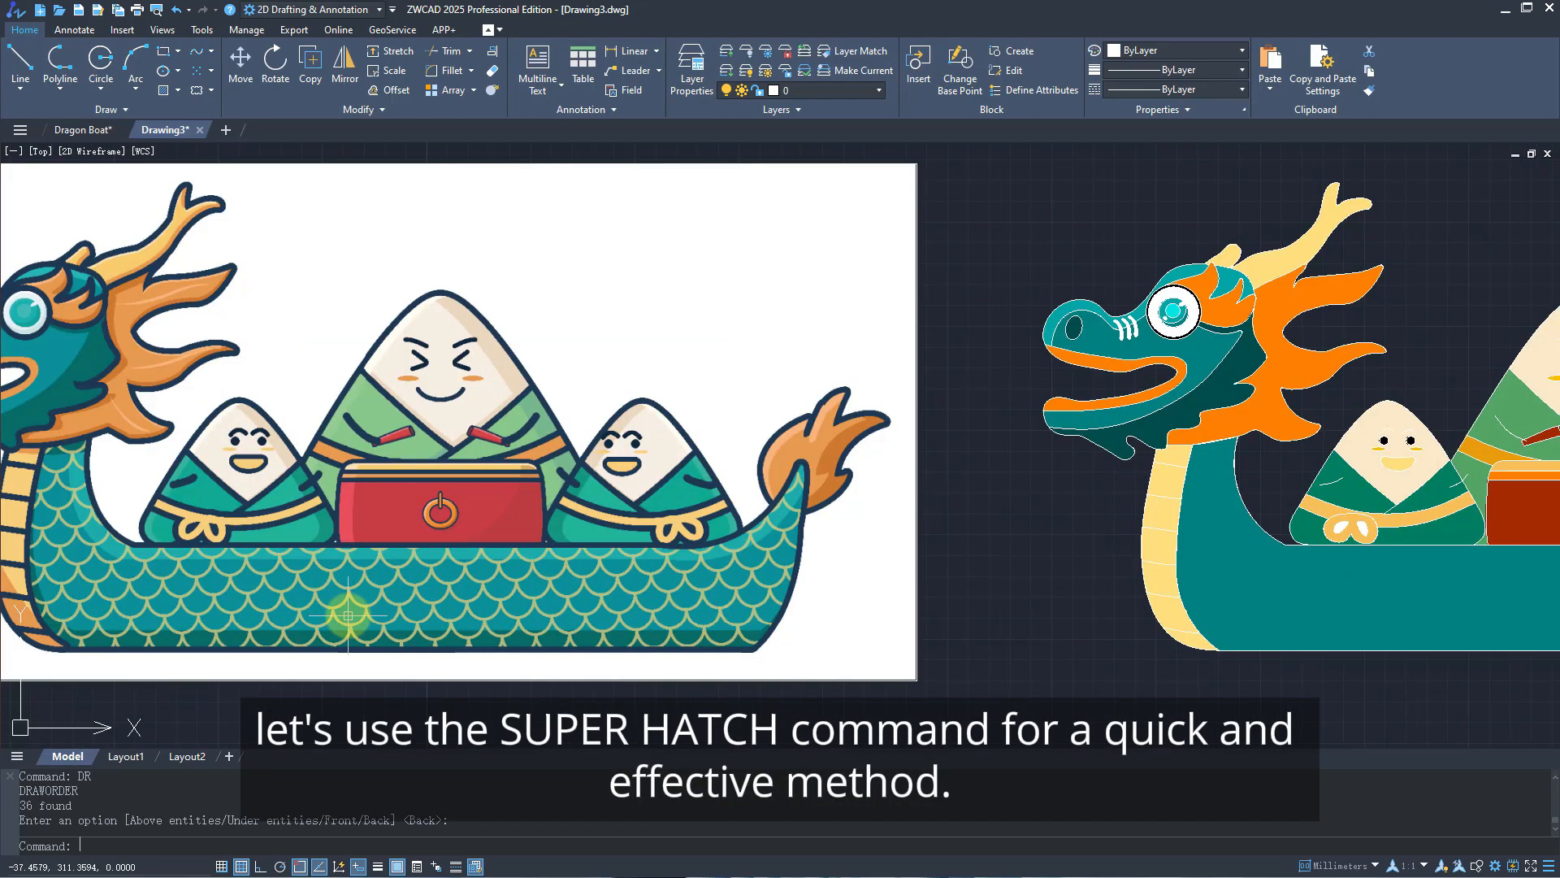
{"action": "scroll", "coordinate": [347, 603], "scroll_direction": "up", "scroll_amount": 3}
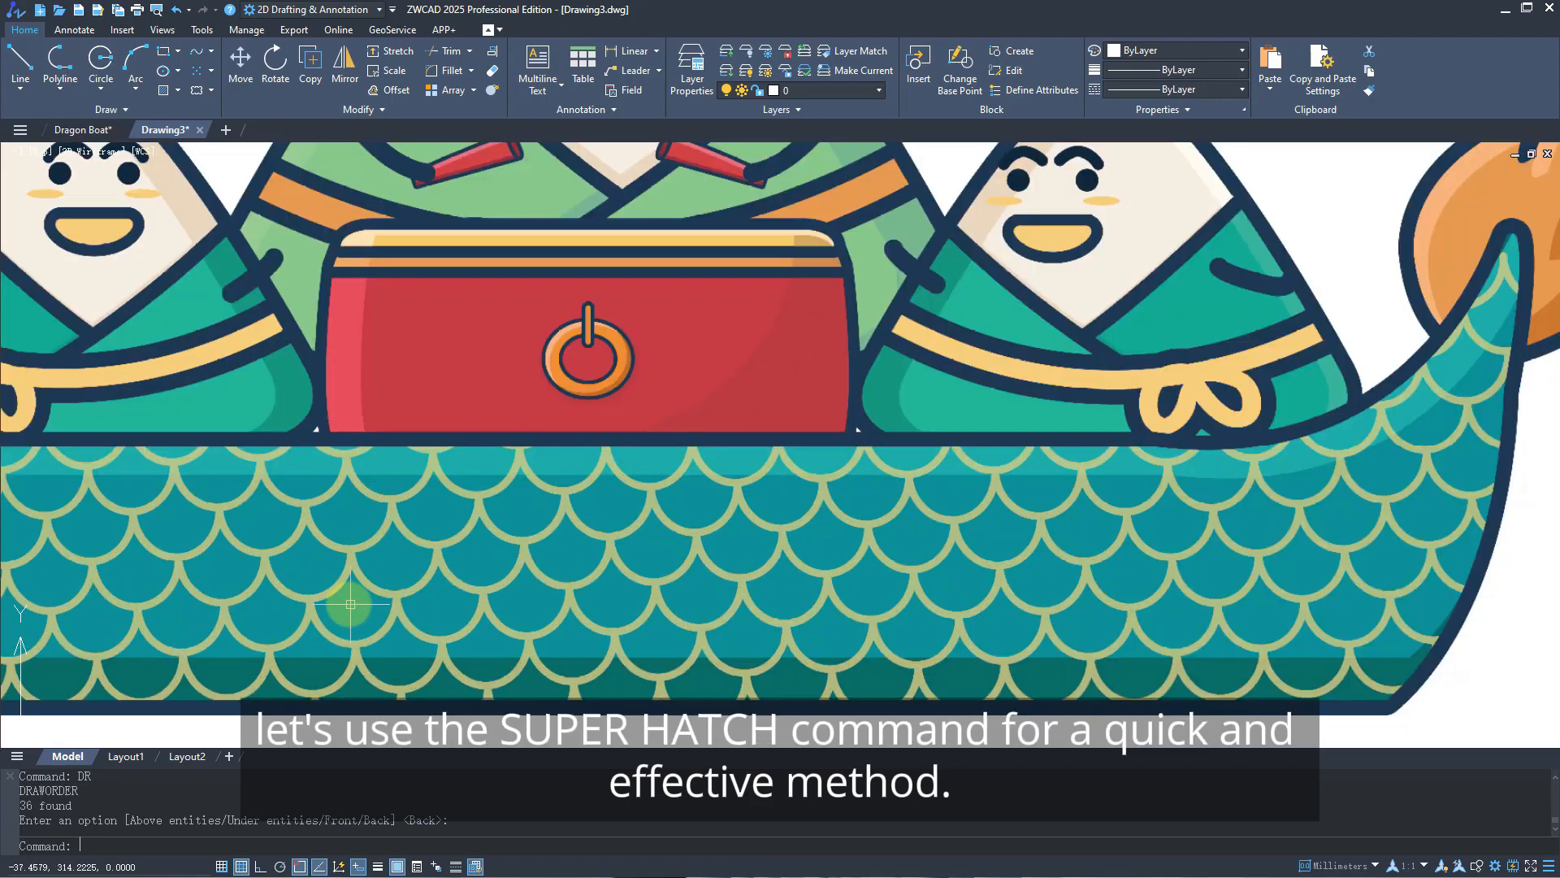
{"action": "scroll", "coordinate": [351, 603], "scroll_direction": "down", "scroll_amount": 3}
{"action": "scroll", "coordinate": [398, 602], "scroll_direction": "up", "scroll_amount": 2}
{"action": "middle_click_drag", "start_coordinate": [357, 591], "coordinate": [561, 600]}
{"action": "type", "text": "c"}
{"action": "key", "text": "Return"}
{"action": "scroll", "coordinate": [603, 573], "scroll_direction": "up", "scroll_amount": 2}
{"action": "left_click", "coordinate": [598, 559]}
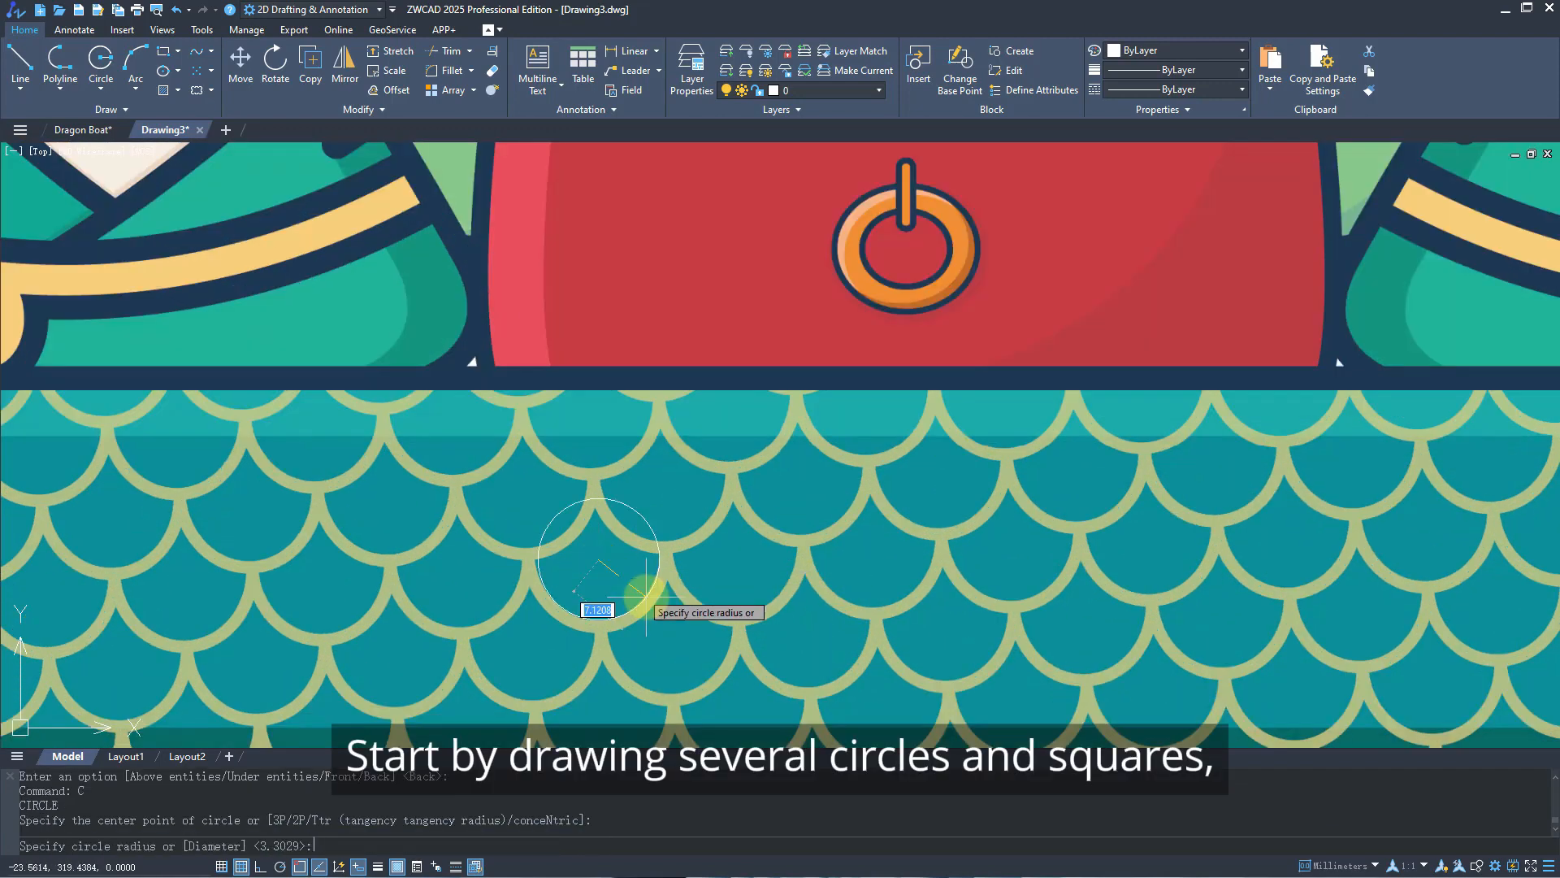
{"action": "left_click", "coordinate": [647, 598]}
Draw a larger concentric circle along the outer edge of the same scale.
{"action": "type", "text": "c"}
{"action": "key", "text": "Return"}
{"action": "right_click", "coordinate": [637, 589], "text": "shift"}
{"action": "left_click", "coordinate": [667, 377]}
{"action": "left_click", "coordinate": [599, 557]}
{"action": "scroll", "coordinate": [660, 597], "scroll_direction": "up", "scroll_amount": 2}
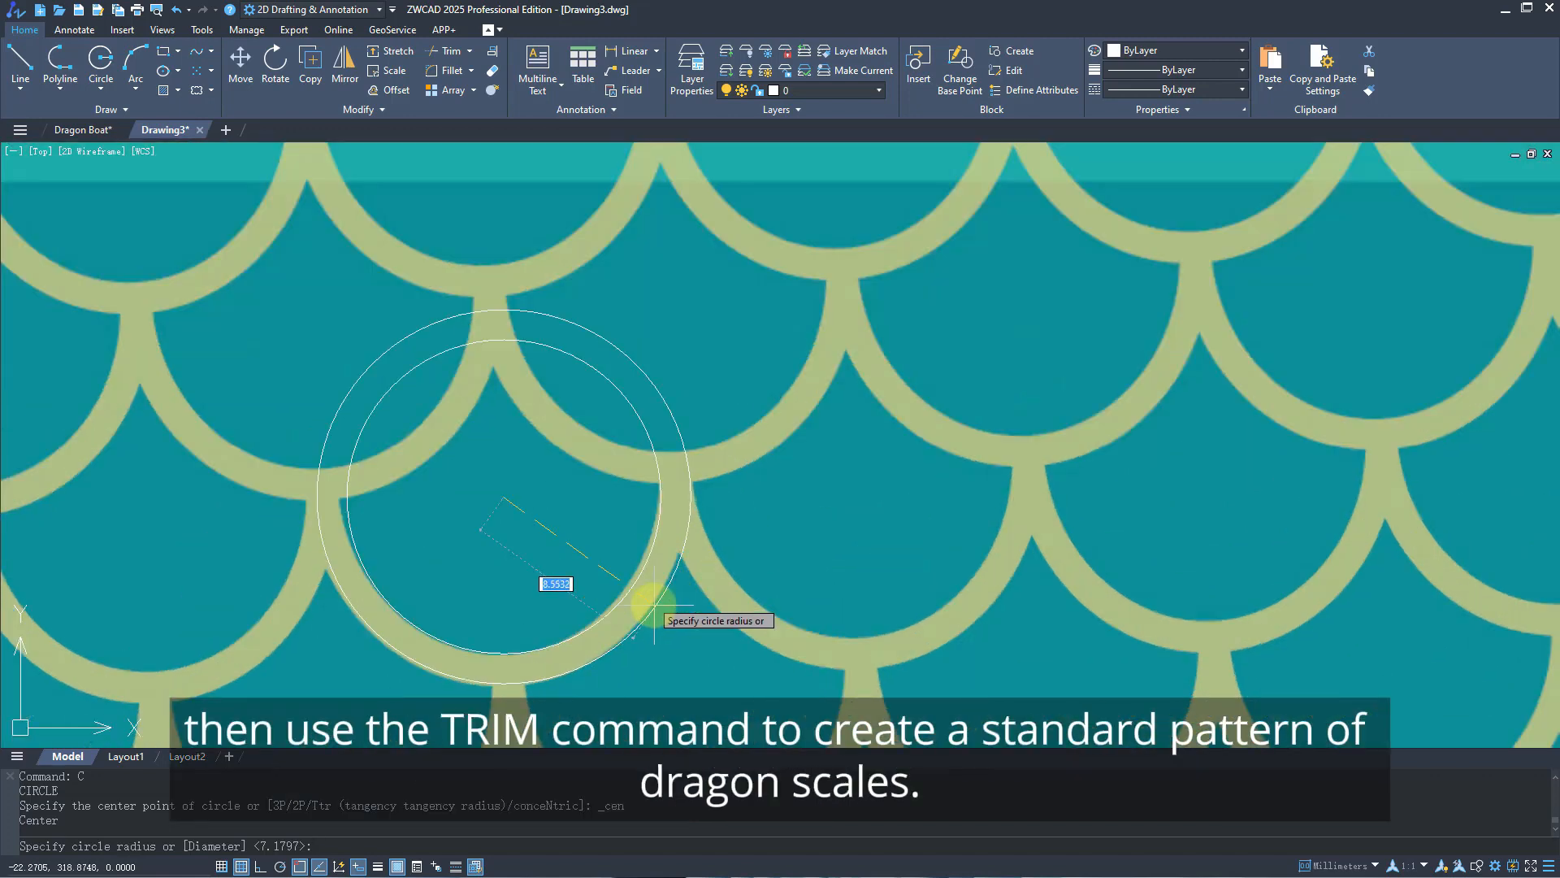
{"action": "left_click", "coordinate": [657, 606]}
Move the two concentric circles slightly to align them with the scale.
{"action": "left_click_drag", "start_coordinate": [664, 644], "coordinate": [603, 571]}
{"action": "type", "text": "m"}
{"action": "left_click", "coordinate": [525, 526]}
{"action": "left_click", "coordinate": [529, 515]}
{"action": "scroll", "coordinate": [529, 516], "scroll_direction": "down", "scroll_amount": 1}
Copy both circles from the outer circle's top quadrant to its left, right and bottom quadrants.
{"action": "left_click_drag", "start_coordinate": [618, 364], "coordinate": [522, 525]}
{"action": "type", "text": "co"}
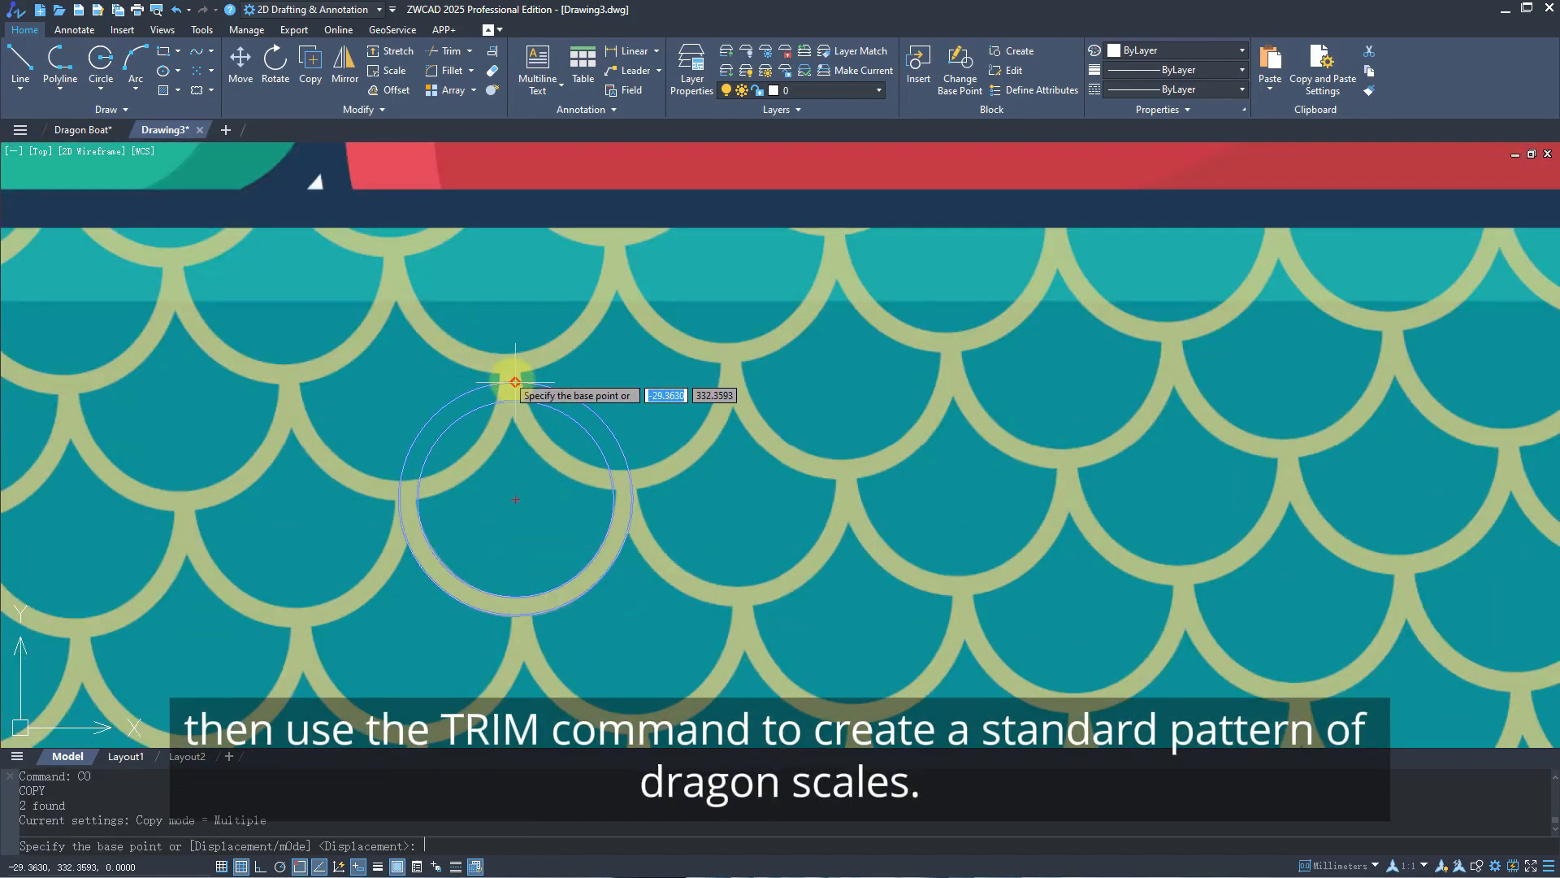
{"action": "left_click", "coordinate": [515, 382]}
{"action": "left_click", "coordinate": [399, 498]}
{"action": "left_click", "coordinate": [632, 498]}
{"action": "left_click", "coordinate": [515, 615]}
{"action": "key", "text": "space"}
Draw a rectangle around one repeating unit of the scale pattern, from the top circle's outer left quadrant to the opposite lower corner.
{"action": "scroll", "coordinate": [514, 561], "scroll_direction": "down", "scroll_amount": 2}
{"action": "type", "text": "rec"}
{"action": "scroll", "coordinate": [461, 522], "scroll_direction": "up", "scroll_amount": 1}
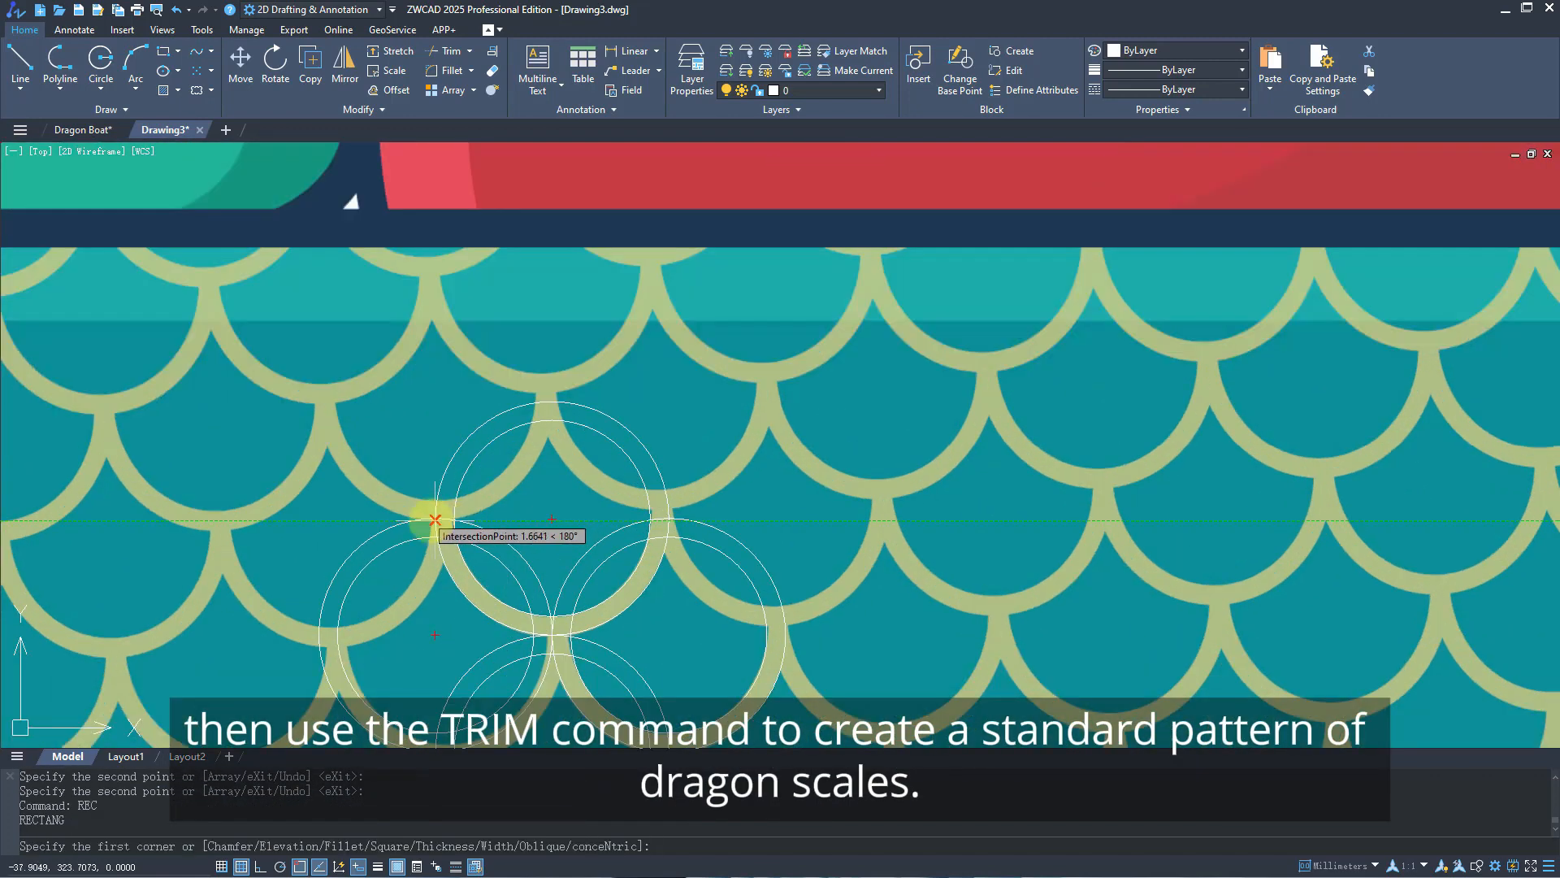
{"action": "left_click", "coordinate": [432, 522]}
{"action": "scroll", "coordinate": [630, 591], "scroll_direction": "down", "scroll_amount": 1}
{"action": "left_click", "coordinate": [648, 691]}
Move the circles and the rectangle off the reference image into the empty area beside it.
{"action": "scroll", "coordinate": [643, 691], "scroll_direction": "down", "scroll_amount": 3}
{"action": "left_click_drag", "start_coordinate": [813, 692], "coordinate": [698, 530]}
{"action": "type", "text": "m"}
{"action": "left_click", "coordinate": [1164, 577]}
{"action": "left_click", "coordinate": [1166, 455]}
{"action": "scroll", "coordinate": [591, 585], "scroll_direction": "up", "scroll_amount": 3}
Trim the excess circle and rectangle segments around the upper scale, leaving a U-shaped band.
{"action": "type", "text": "tr"}
{"action": "scroll", "coordinate": [698, 530], "scroll_direction": "down", "scroll_amount": 1}
{"action": "scroll", "coordinate": [645, 561], "scroll_direction": "up", "scroll_amount": 1}
{"action": "mouse_move", "coordinate": [551, 624]}
{"action": "left_mouse_down"}
{"action": "mouse_move", "coordinate": [695, 524]}
{"action": "mouse_move", "coordinate": [556, 583]}
{"action": "left_mouse_up"}
{"action": "scroll", "coordinate": [651, 565], "scroll_direction": "up", "scroll_amount": 1}
{"action": "left_click_drag", "start_coordinate": [706, 608], "coordinate": [767, 622]}
Trim the stray arc slivers at both tips of the upper band so its ends close flat, undoing a wrong trim.
{"action": "scroll", "coordinate": [738, 522], "scroll_direction": "up", "scroll_amount": 3}
{"action": "left_click", "coordinate": [634, 572]}
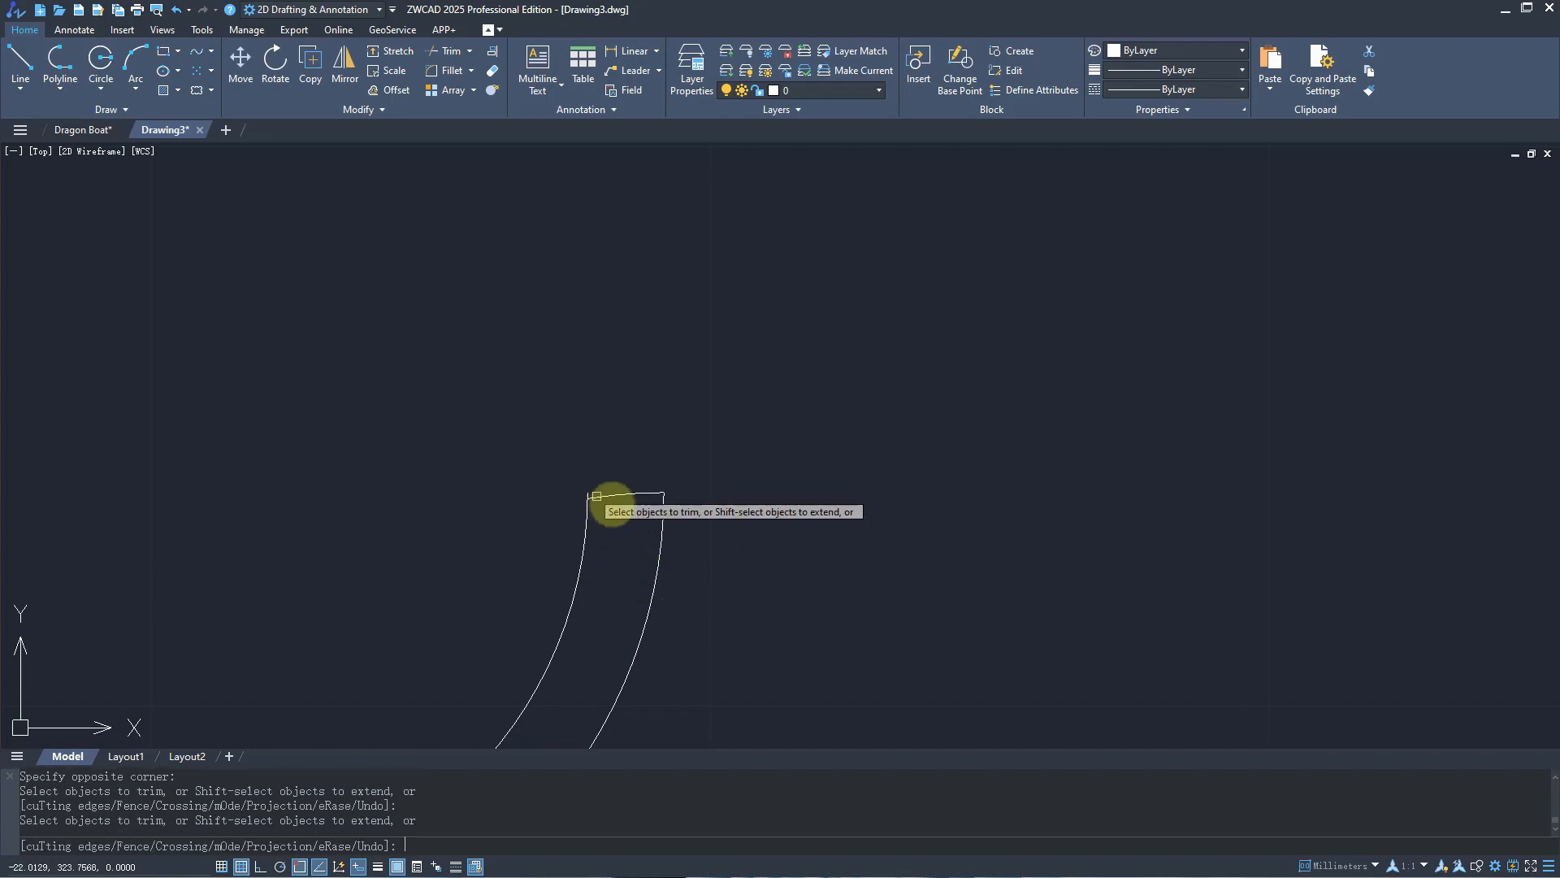
{"action": "key", "text": "ctrl+z"}
{"action": "left_click", "coordinate": [613, 499]}
{"action": "scroll", "coordinate": [706, 508], "scroll_direction": "down", "scroll_amount": 2}
{"action": "scroll", "coordinate": [334, 532], "scroll_direction": "up", "scroll_amount": 2}
{"action": "left_click", "coordinate": [290, 524]}
{"action": "left_click_drag", "start_coordinate": [337, 546], "coordinate": [280, 488]}
{"action": "scroll", "coordinate": [355, 402], "scroll_direction": "down", "scroll_amount": 3}
{"action": "scroll", "coordinate": [437, 576], "scroll_direction": "up", "scroll_amount": 1}
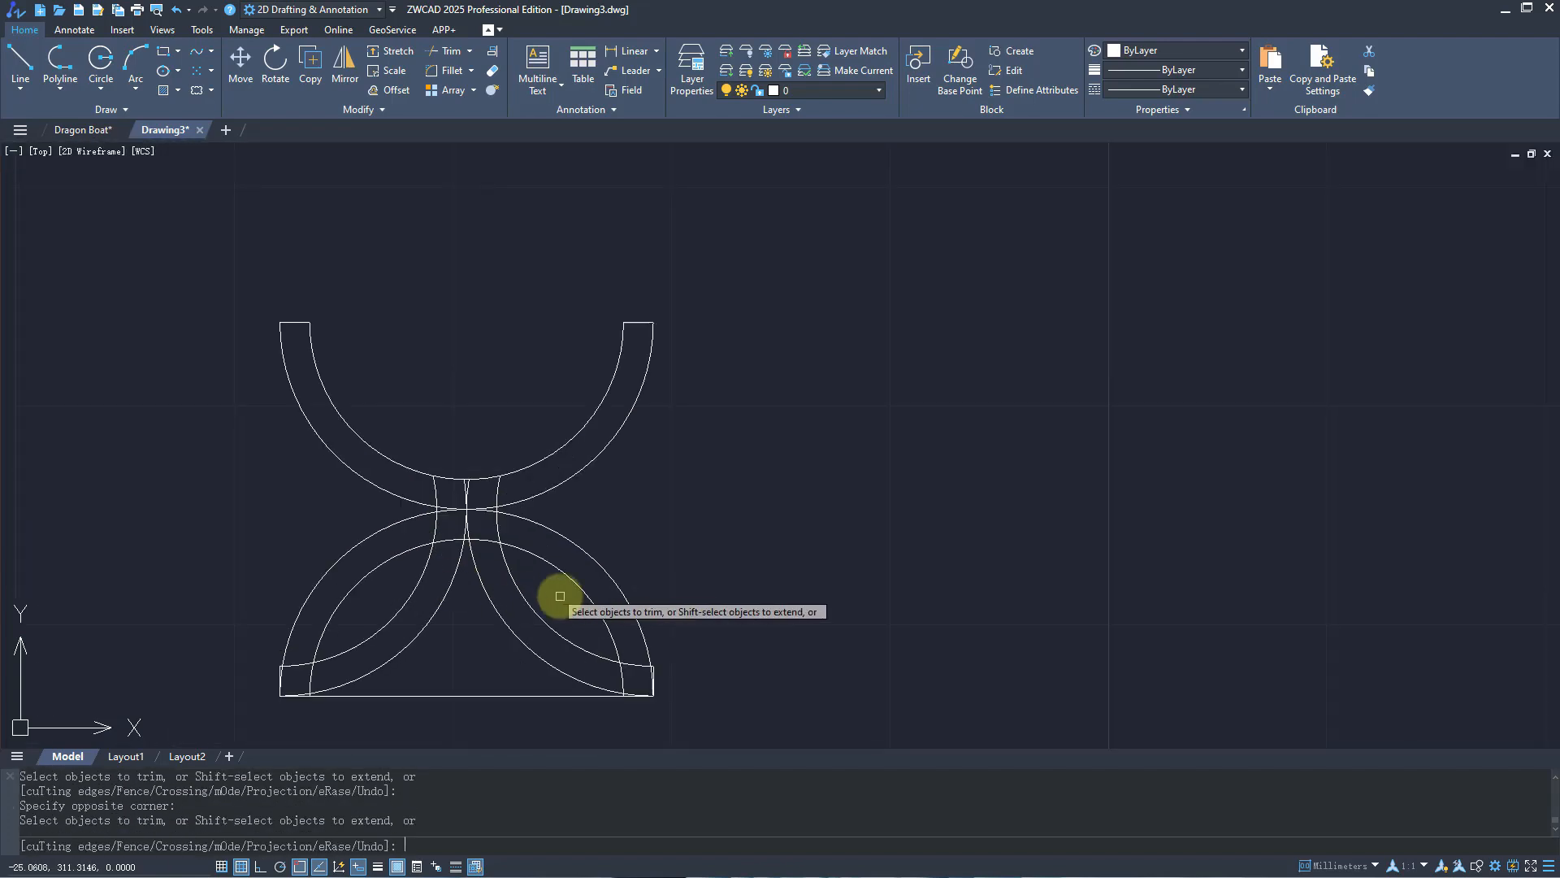
Trim the overlapping arcs in the lower half, leaving two quarter bands that join the upper scale at the center.
{"action": "left_click_drag", "start_coordinate": [561, 595], "coordinate": [333, 545]}
{"action": "scroll", "coordinate": [471, 542], "scroll_direction": "up", "scroll_amount": 2}
{"action": "left_click_drag", "start_coordinate": [499, 561], "coordinate": [522, 407]}
{"action": "left_click_drag", "start_coordinate": [409, 564], "coordinate": [437, 414]}
{"action": "scroll", "coordinate": [452, 504], "scroll_direction": "down", "scroll_amount": 2}
{"action": "scroll", "coordinate": [278, 650], "scroll_direction": "up", "scroll_amount": 2}
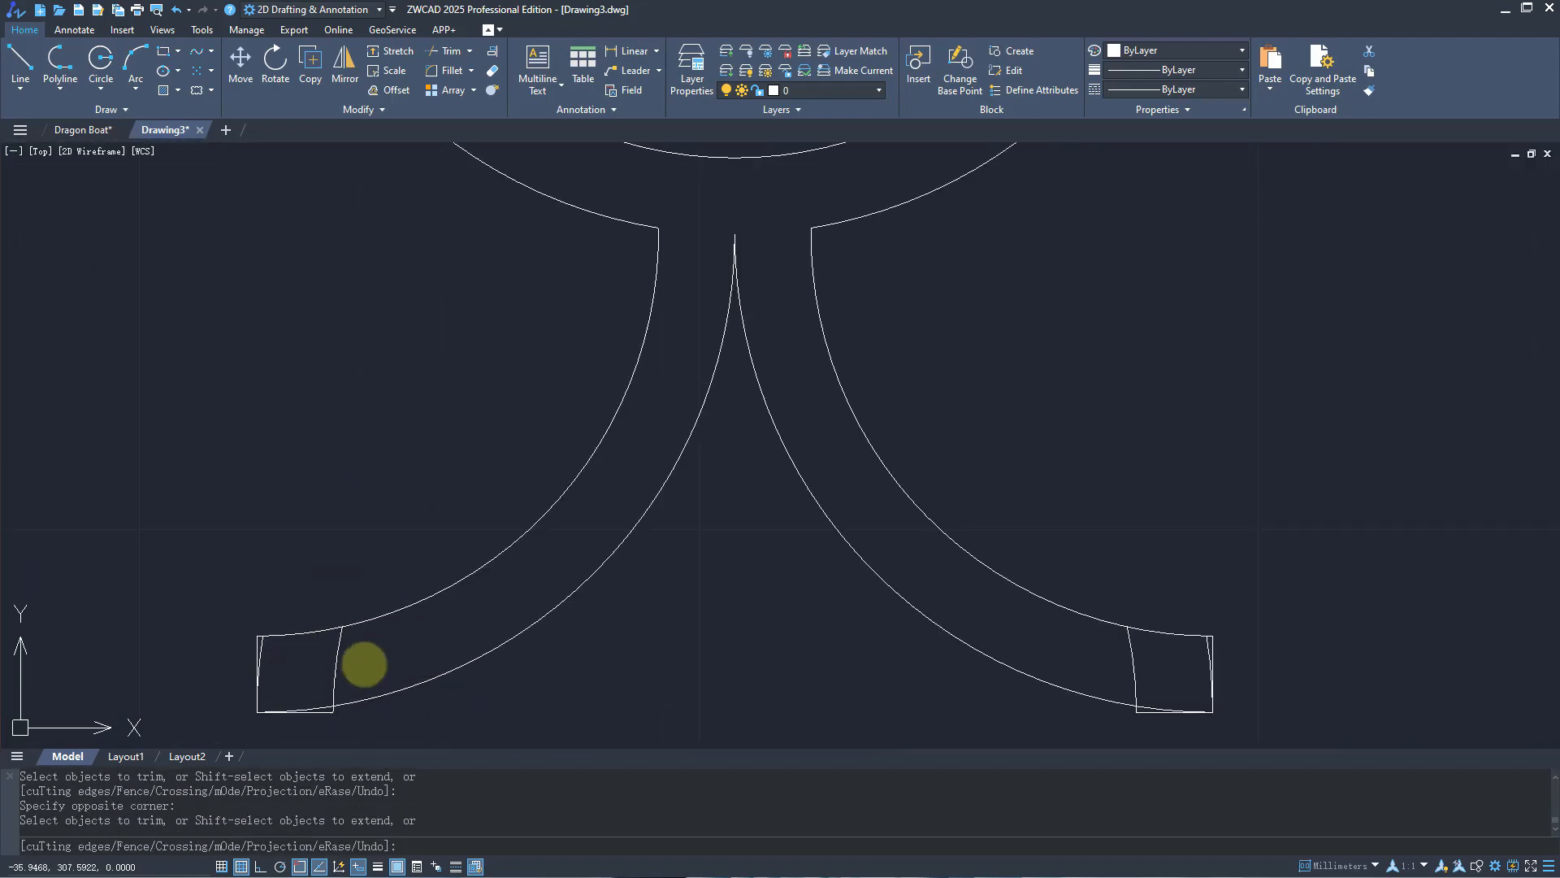
Trim the leftover segments in both lower corners of the pattern so the quarter bands end cleanly.
{"action": "left_click", "coordinate": [338, 668]}
{"action": "scroll", "coordinate": [315, 706], "scroll_direction": "up", "scroll_amount": 2}
{"action": "scroll", "coordinate": [918, 582], "scroll_direction": "down", "scroll_amount": 3}
{"action": "scroll", "coordinate": [696, 638], "scroll_direction": "down", "scroll_amount": 3}
{"action": "key", "text": "Return"}
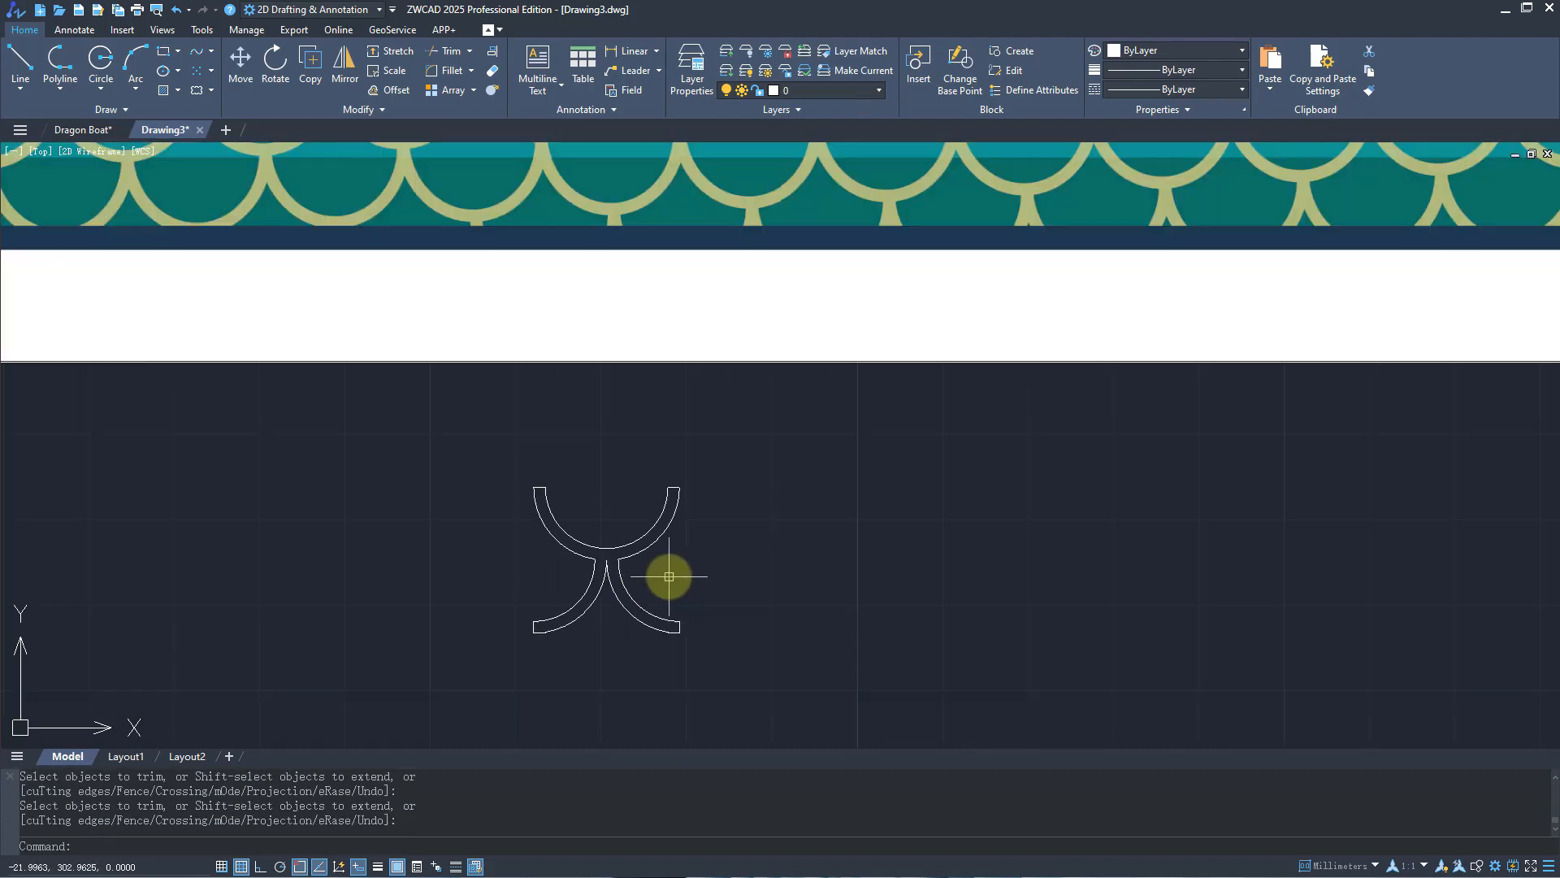
Fill the scale pattern outline with a solid hatch in color index 40.
{"action": "type", "text": "h"}
{"action": "key", "text": "Return"}
{"action": "left_click", "coordinate": [423, 69]}
{"action": "left_click", "coordinate": [422, 301]}
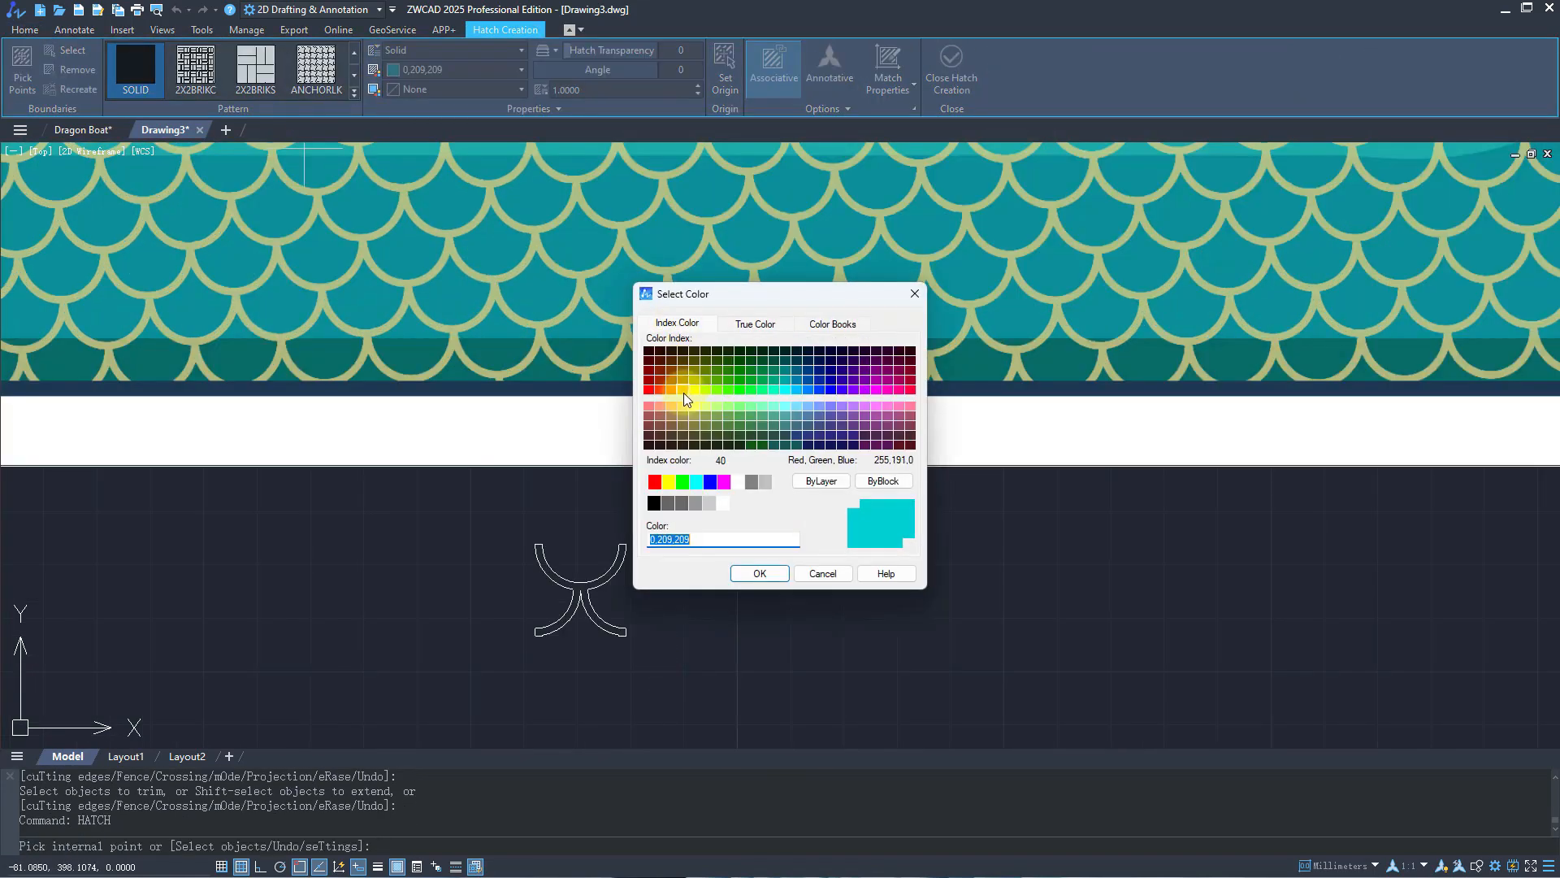
{"action": "left_click", "coordinate": [678, 393]}
{"action": "left_click", "coordinate": [760, 574]}
{"action": "scroll", "coordinate": [586, 581], "scroll_direction": "up", "scroll_amount": 2}
{"action": "scroll", "coordinate": [563, 597], "scroll_direction": "down", "scroll_amount": 1}
{"action": "left_click", "coordinate": [547, 588]}
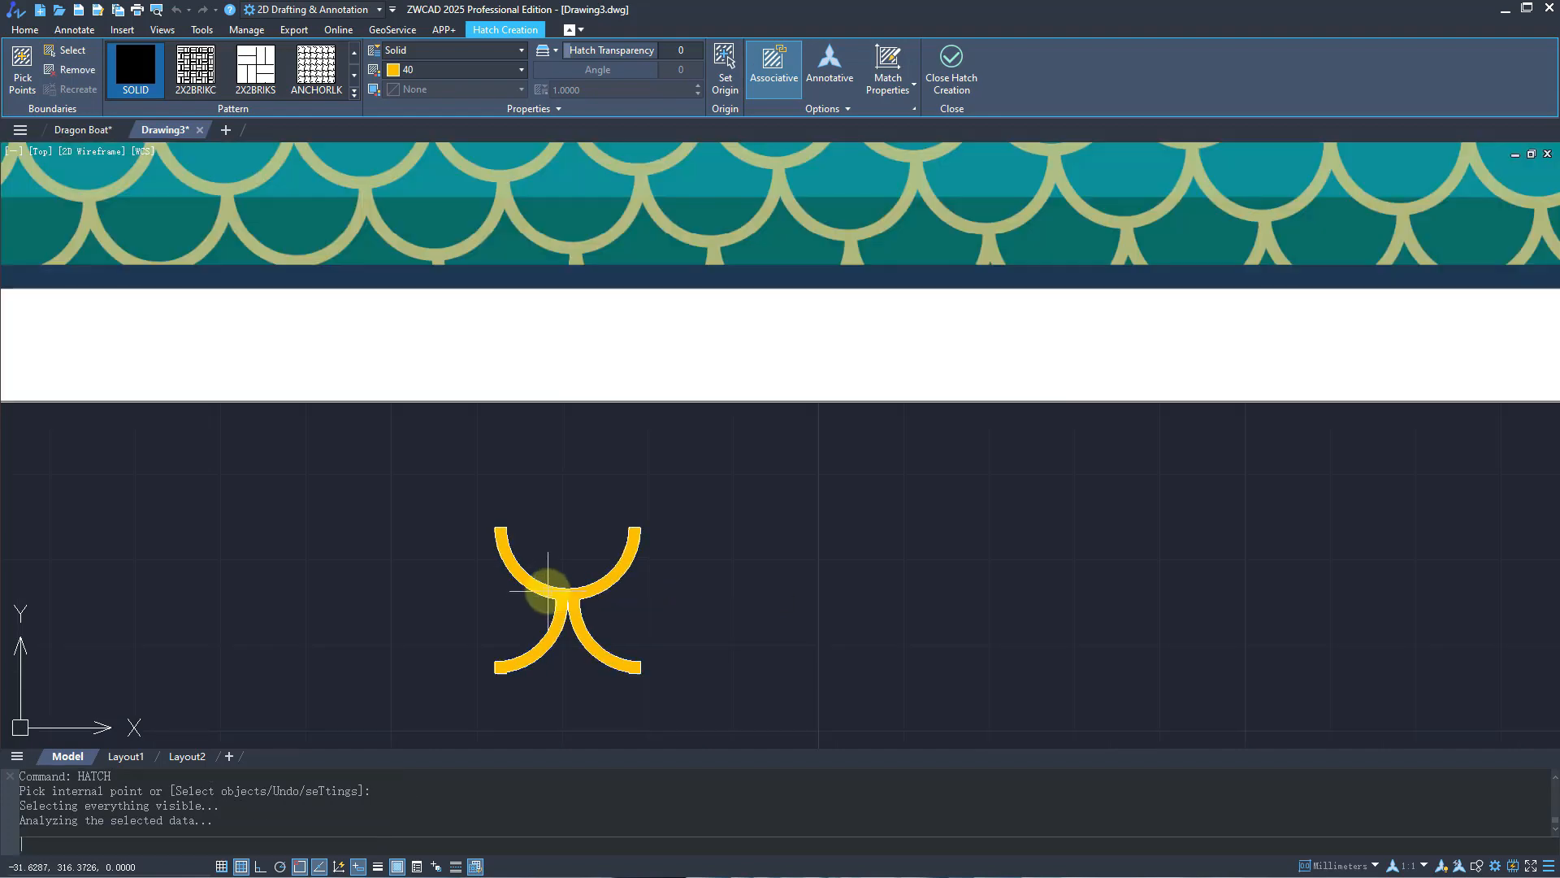
{"action": "key", "text": "Return"}
Write the scale pattern's hatch to an external block file named Dragon Scales, with the base point at the hatch's center.
{"action": "scroll", "coordinate": [605, 666], "scroll_direction": "up", "scroll_amount": 2}
{"action": "left_click", "coordinate": [567, 587]}
{"action": "key", "text": "Escape"}
{"action": "key", "text": "Escape"}
{"action": "left_click", "coordinate": [524, 486]}
{"action": "type", "text": "w"}
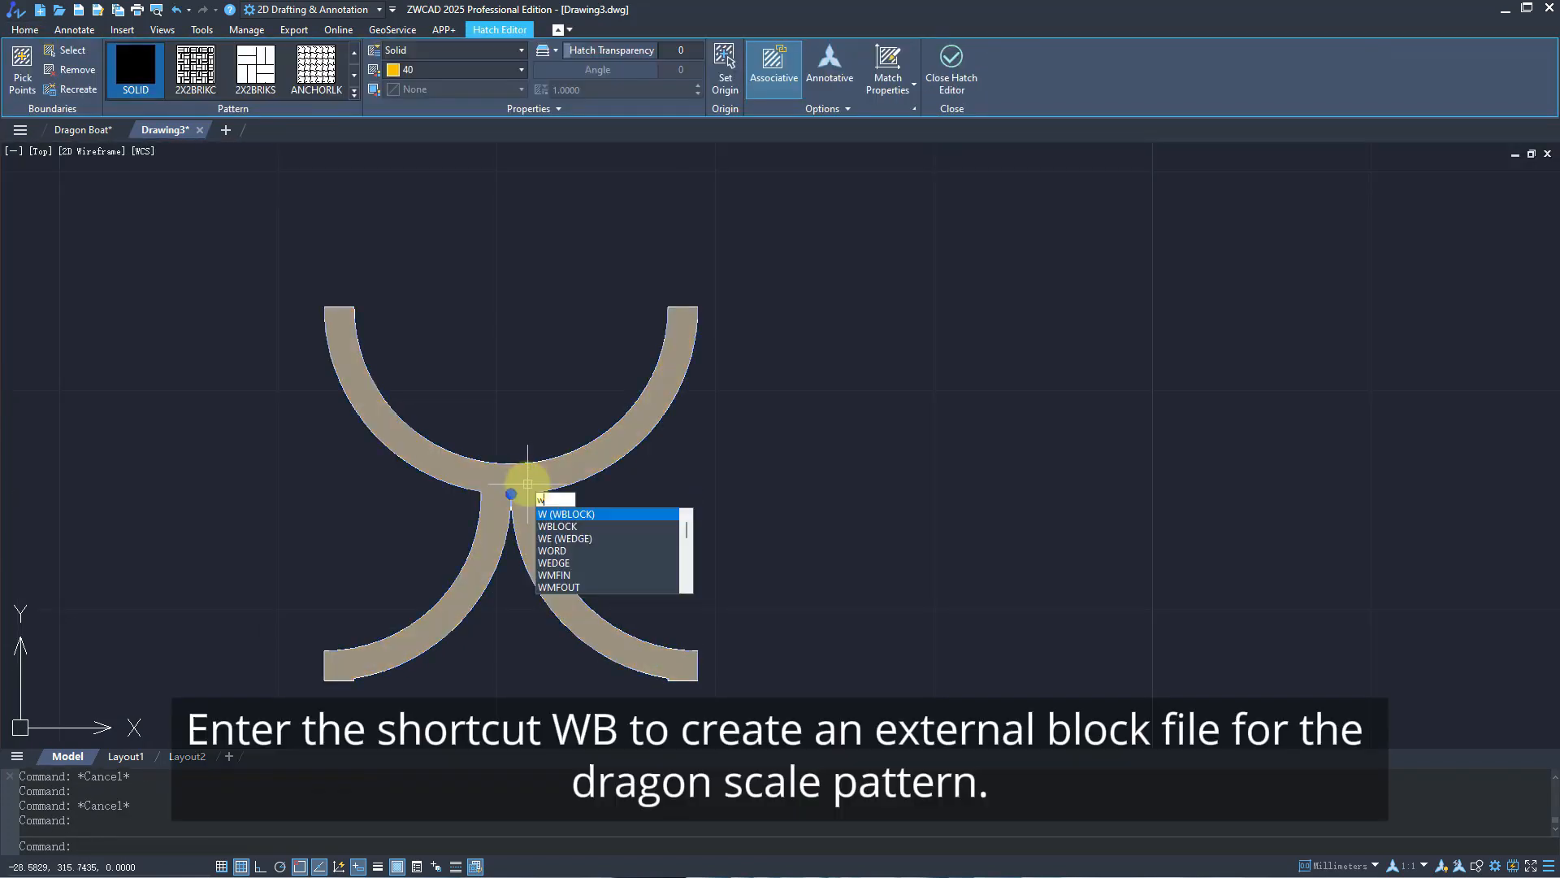
{"action": "type", "text": "b"}
{"action": "key", "text": "Return"}
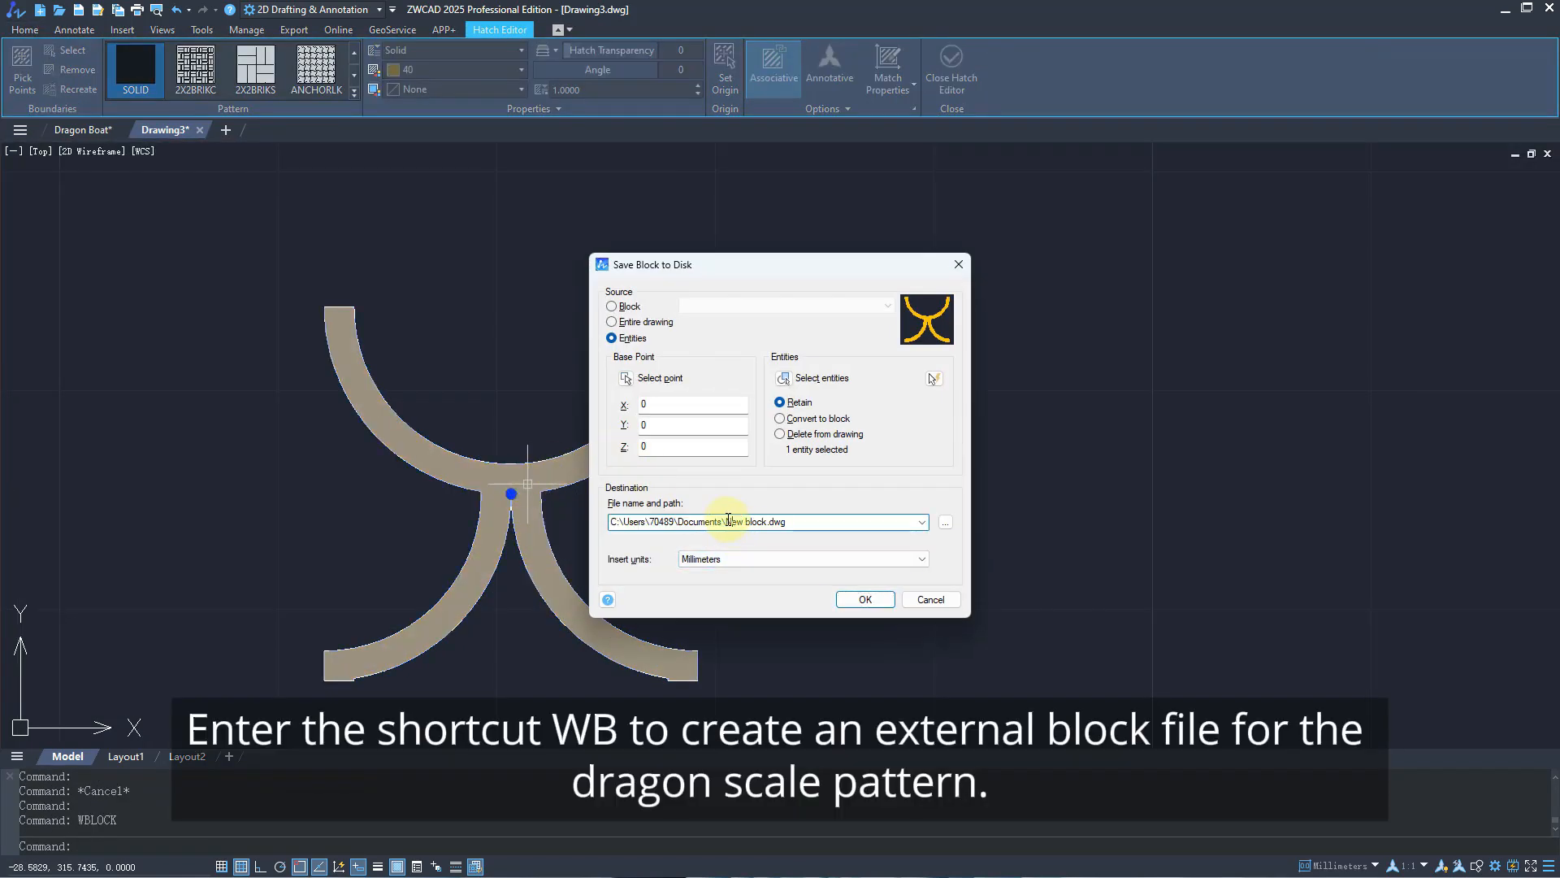
{"action": "left_click", "coordinate": [624, 379]}
{"action": "left_click", "coordinate": [511, 493]}
{"action": "left_click", "coordinate": [865, 599]}
Start a Super Hatch for the traced boat using the Dragon Scales.dwg block, with its parameters specified on screen.
{"action": "scroll", "coordinate": [368, 563], "scroll_direction": "down", "scroll_amount": 5}
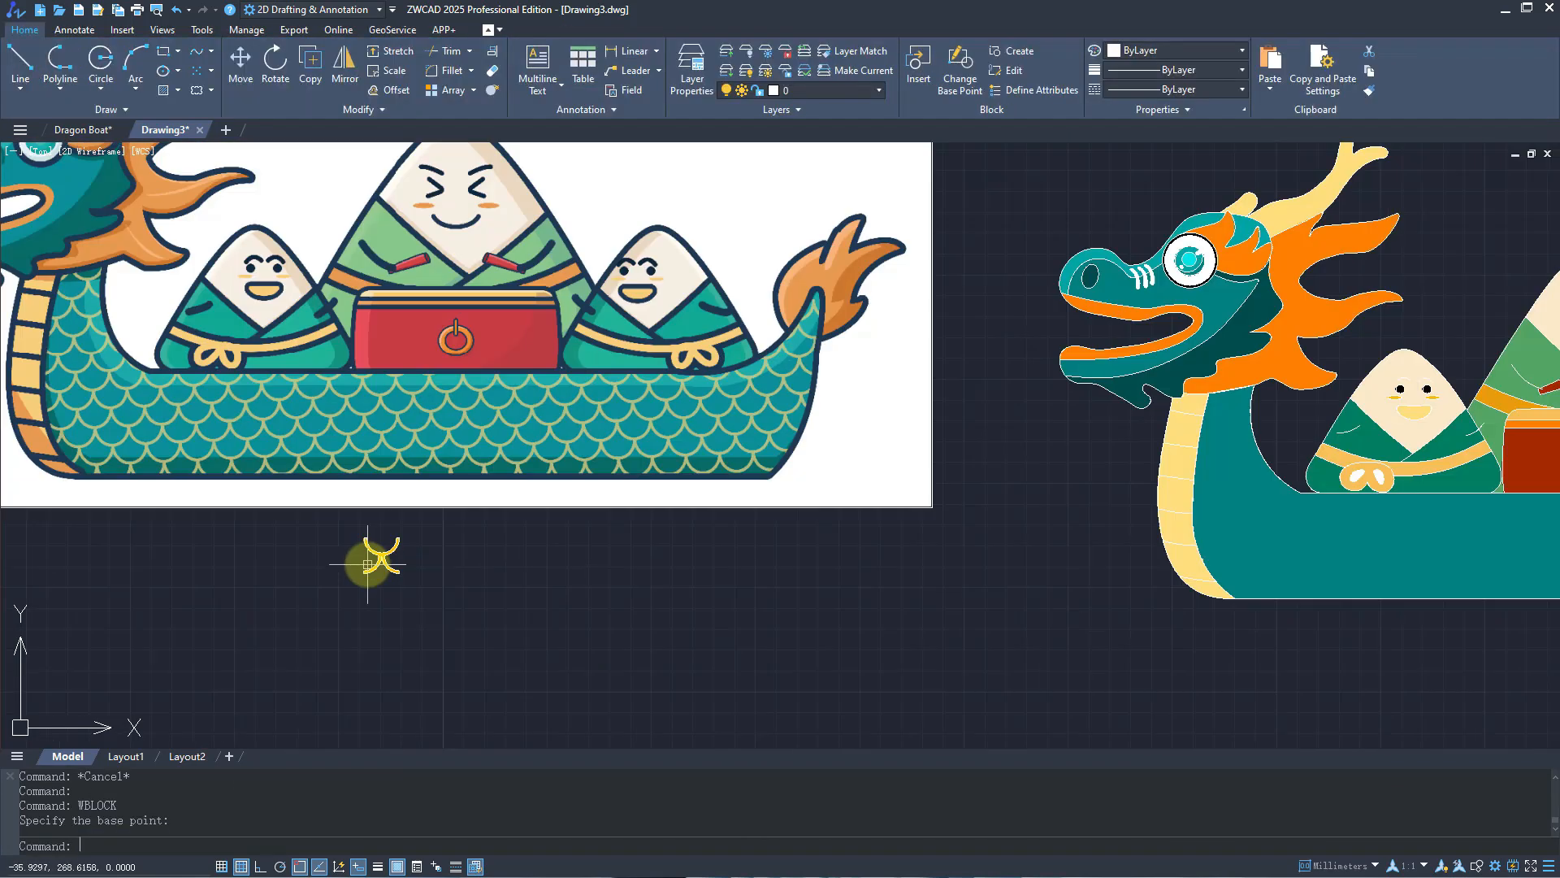
{"action": "scroll", "coordinate": [368, 564], "scroll_direction": "down", "scroll_amount": 2}
{"action": "middle_click_drag", "start_coordinate": [1276, 527], "coordinate": [962, 498]}
{"action": "scroll", "coordinate": [961, 498], "scroll_direction": "up", "scroll_amount": 2}
{"action": "middle_click_drag", "start_coordinate": [874, 531], "coordinate": [851, 618]}
{"action": "type", "text": "sup"}
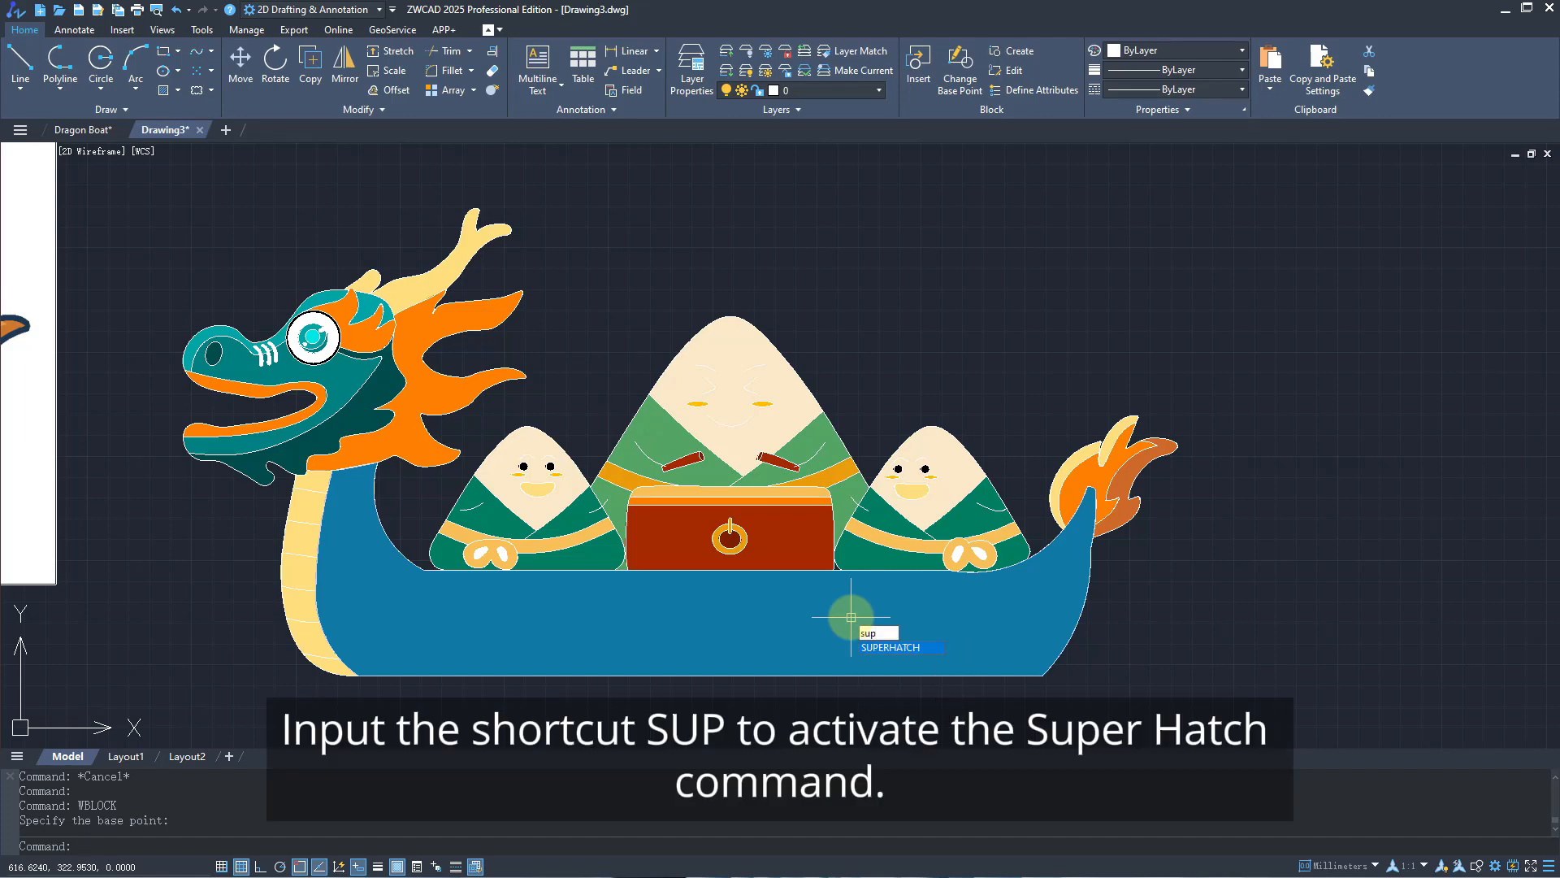
{"action": "key", "text": "Return"}
{"action": "left_click", "coordinate": [767, 286]}
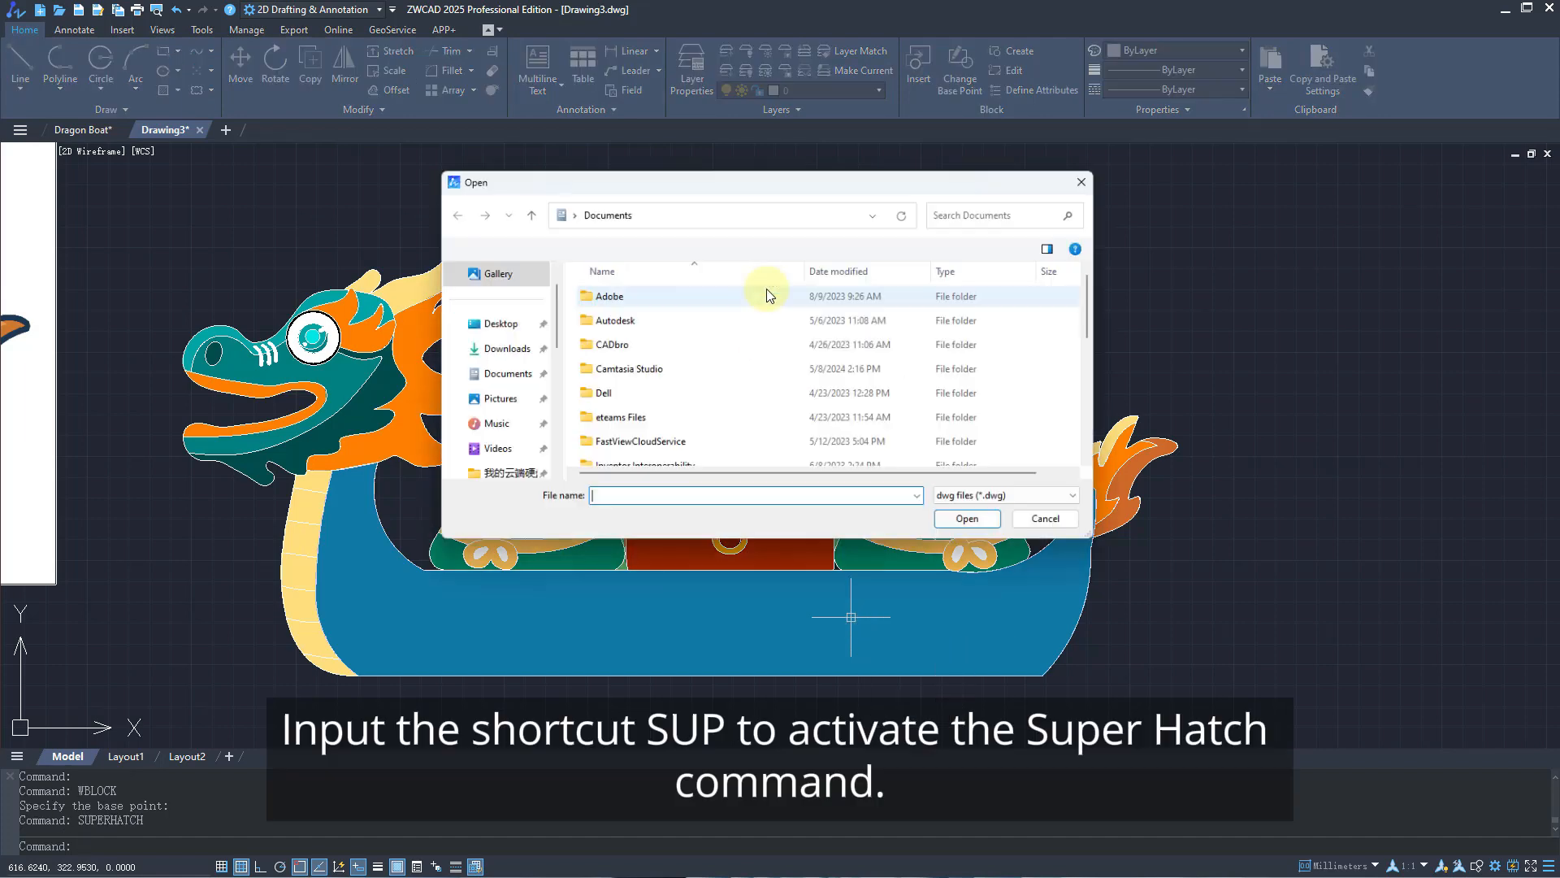
{"action": "scroll", "coordinate": [764, 325], "scroll_direction": "down", "scroll_amount": 5}
{"action": "left_click", "coordinate": [707, 446]}
{"action": "left_click", "coordinate": [849, 529]}
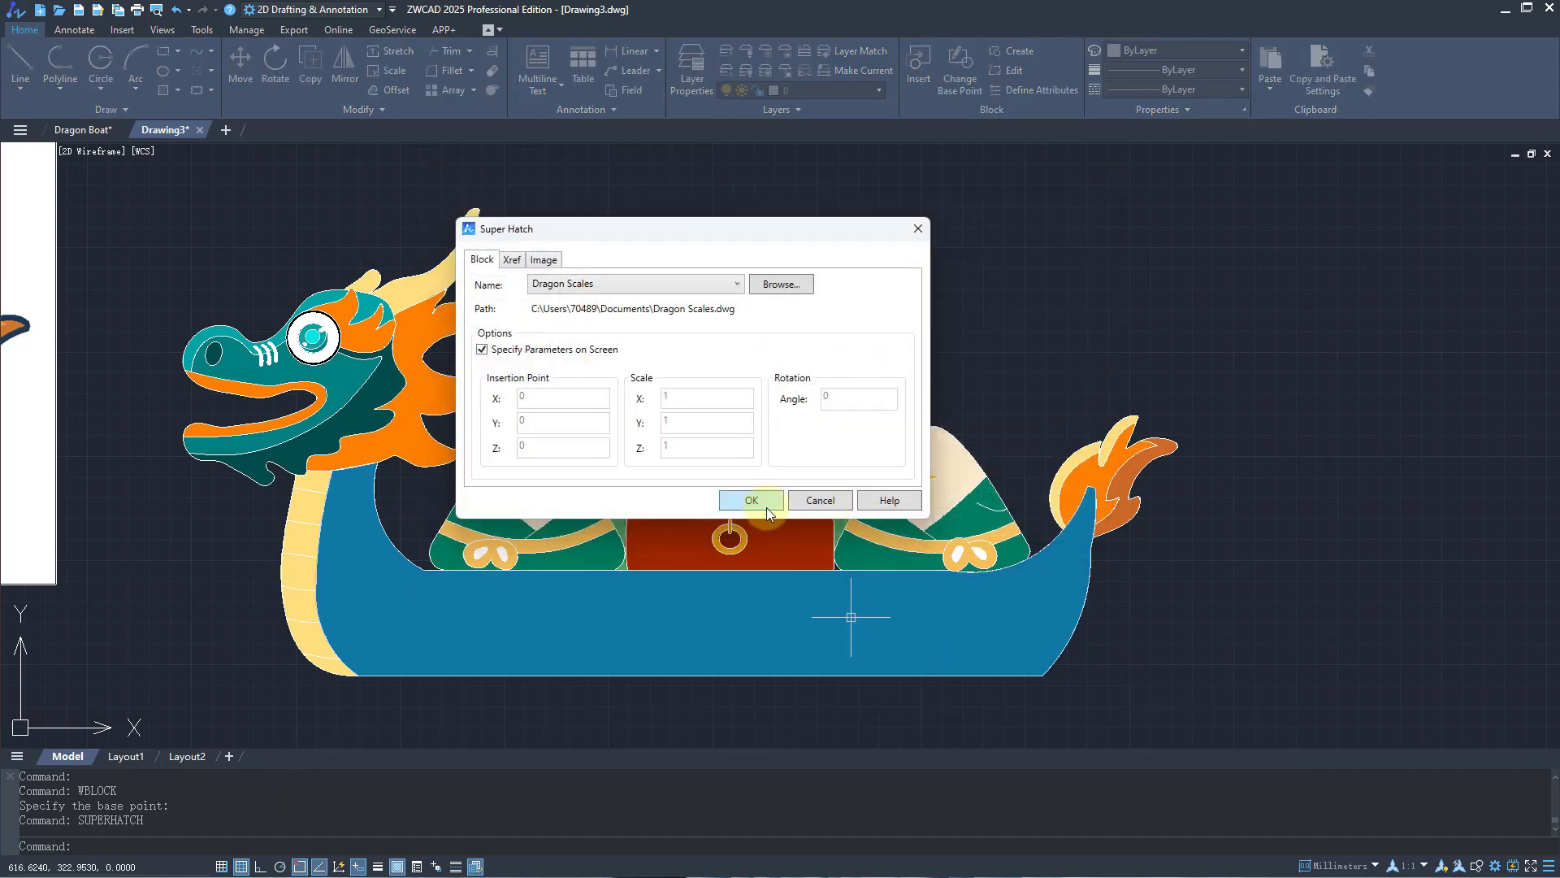
{"action": "left_click", "coordinate": [767, 504]}
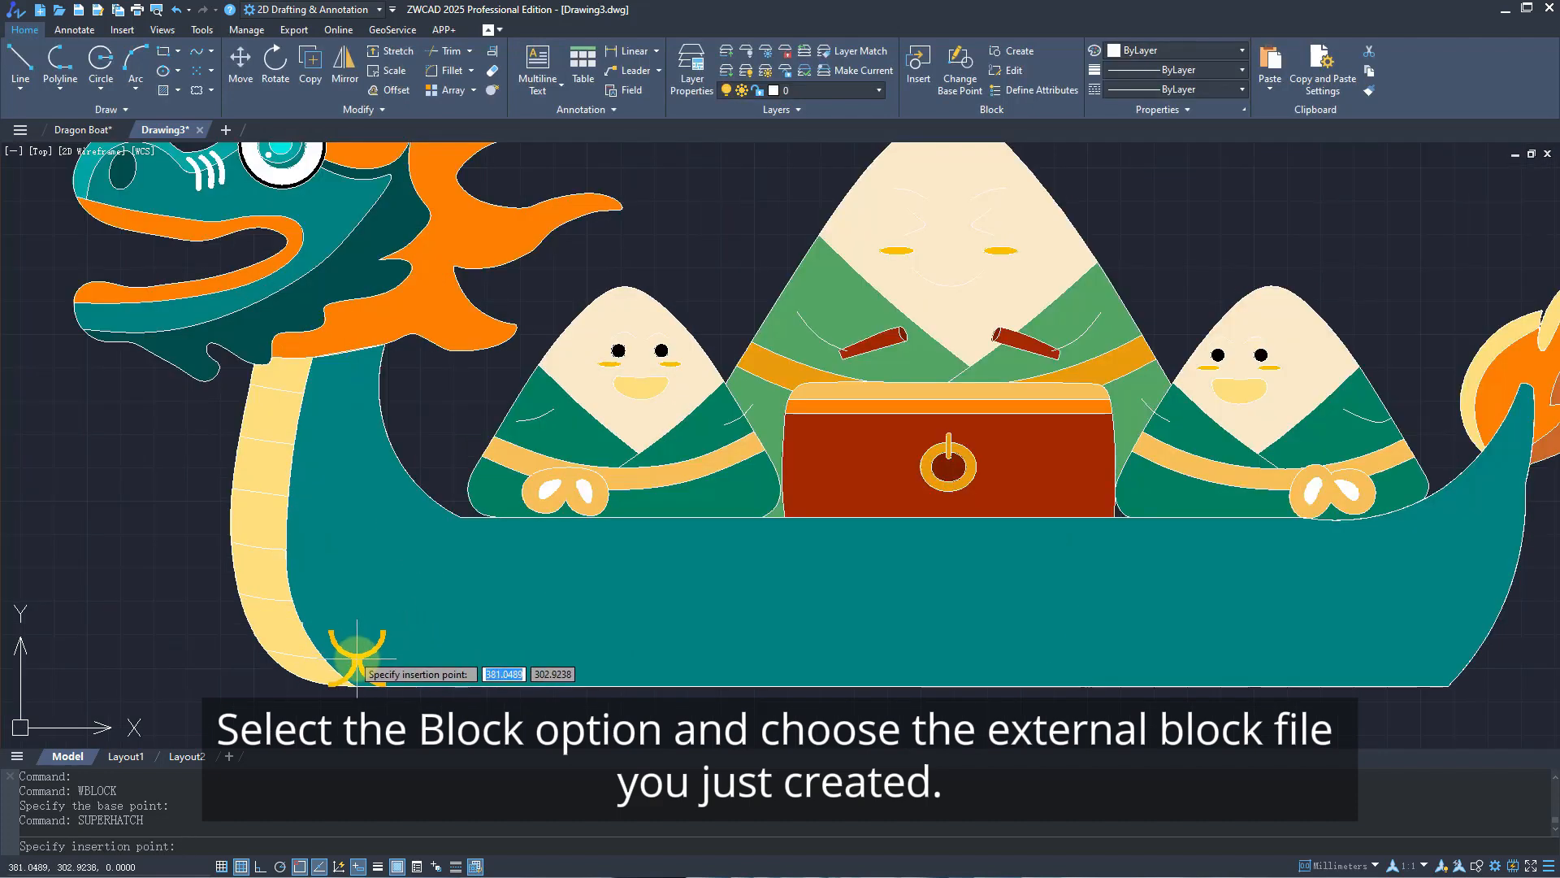
Place the scale block at the hull's lower front corner with scale 1 and rotation 0, and tile it across the hull.
{"action": "left_click", "coordinate": [336, 657]}
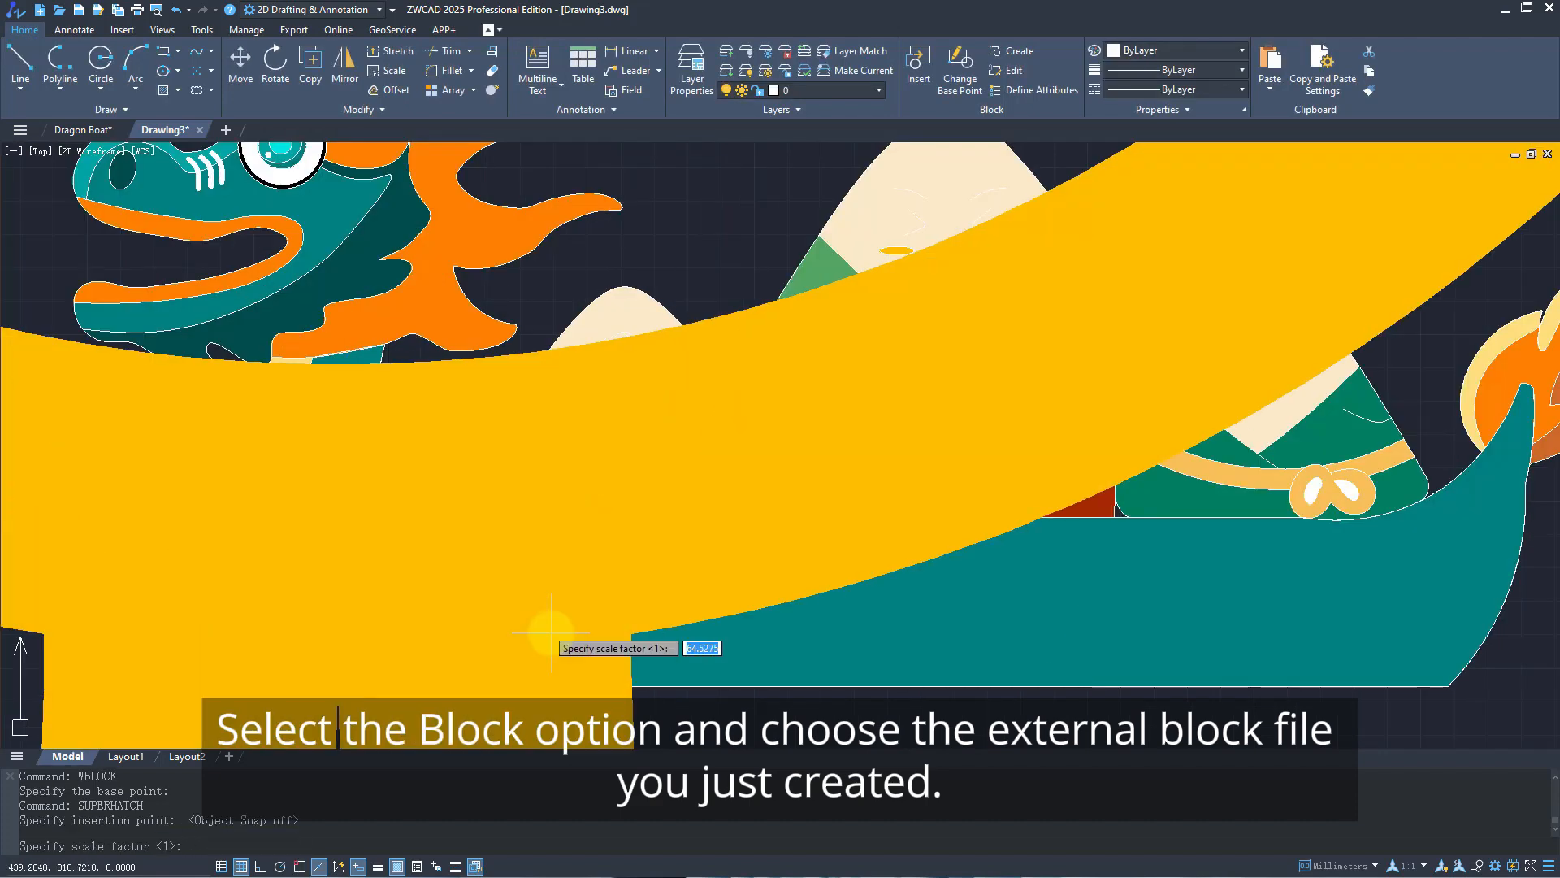
{"action": "key", "text": "Return"}
{"action": "key", "text": "Return"}
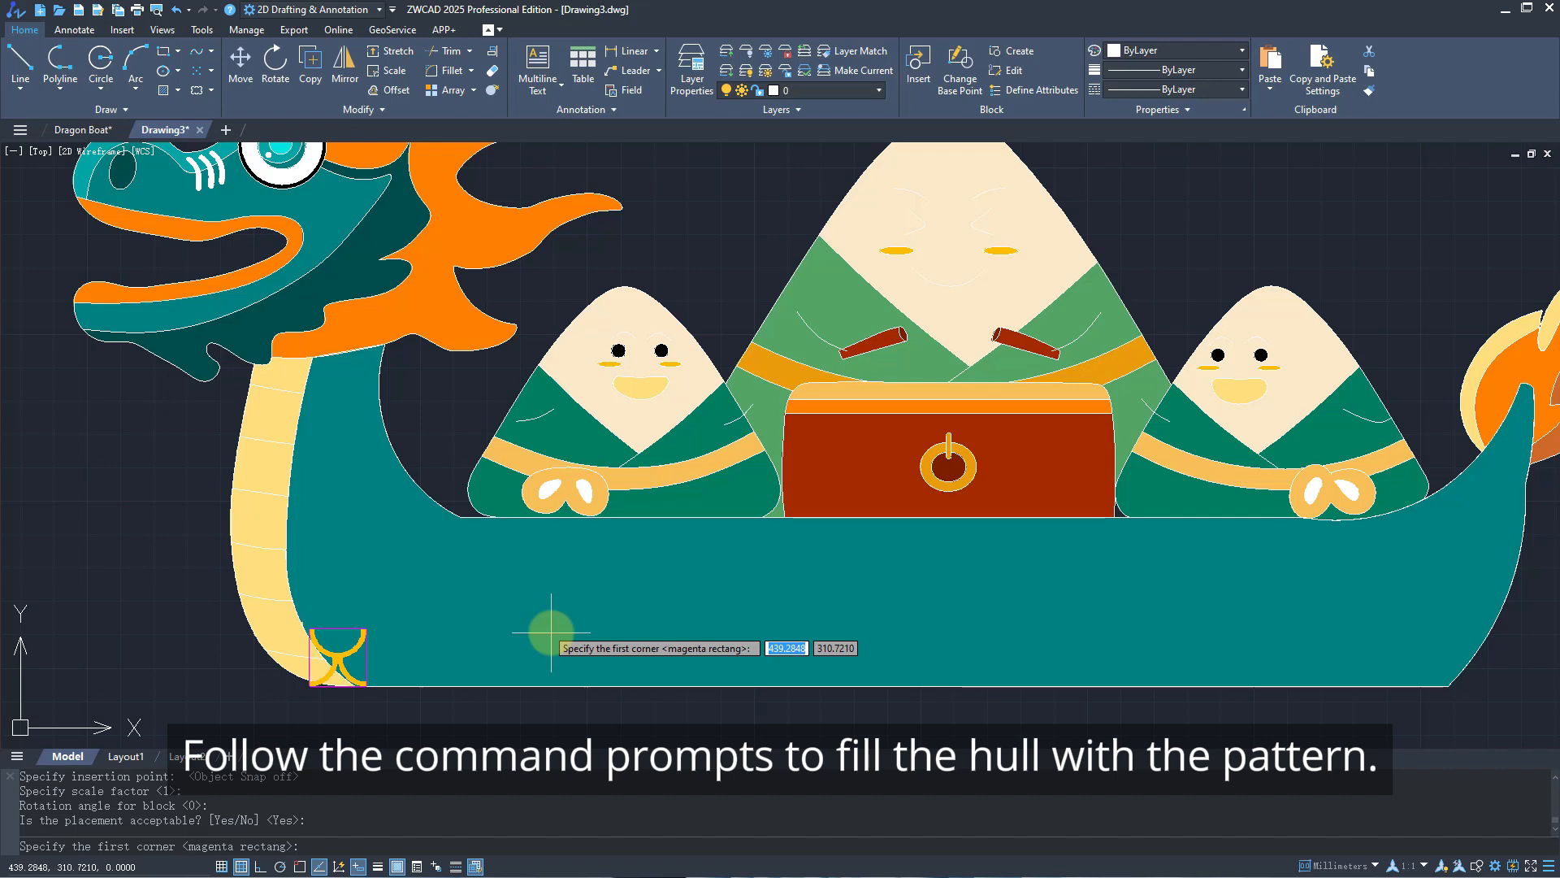
{"action": "key", "text": "Return"}
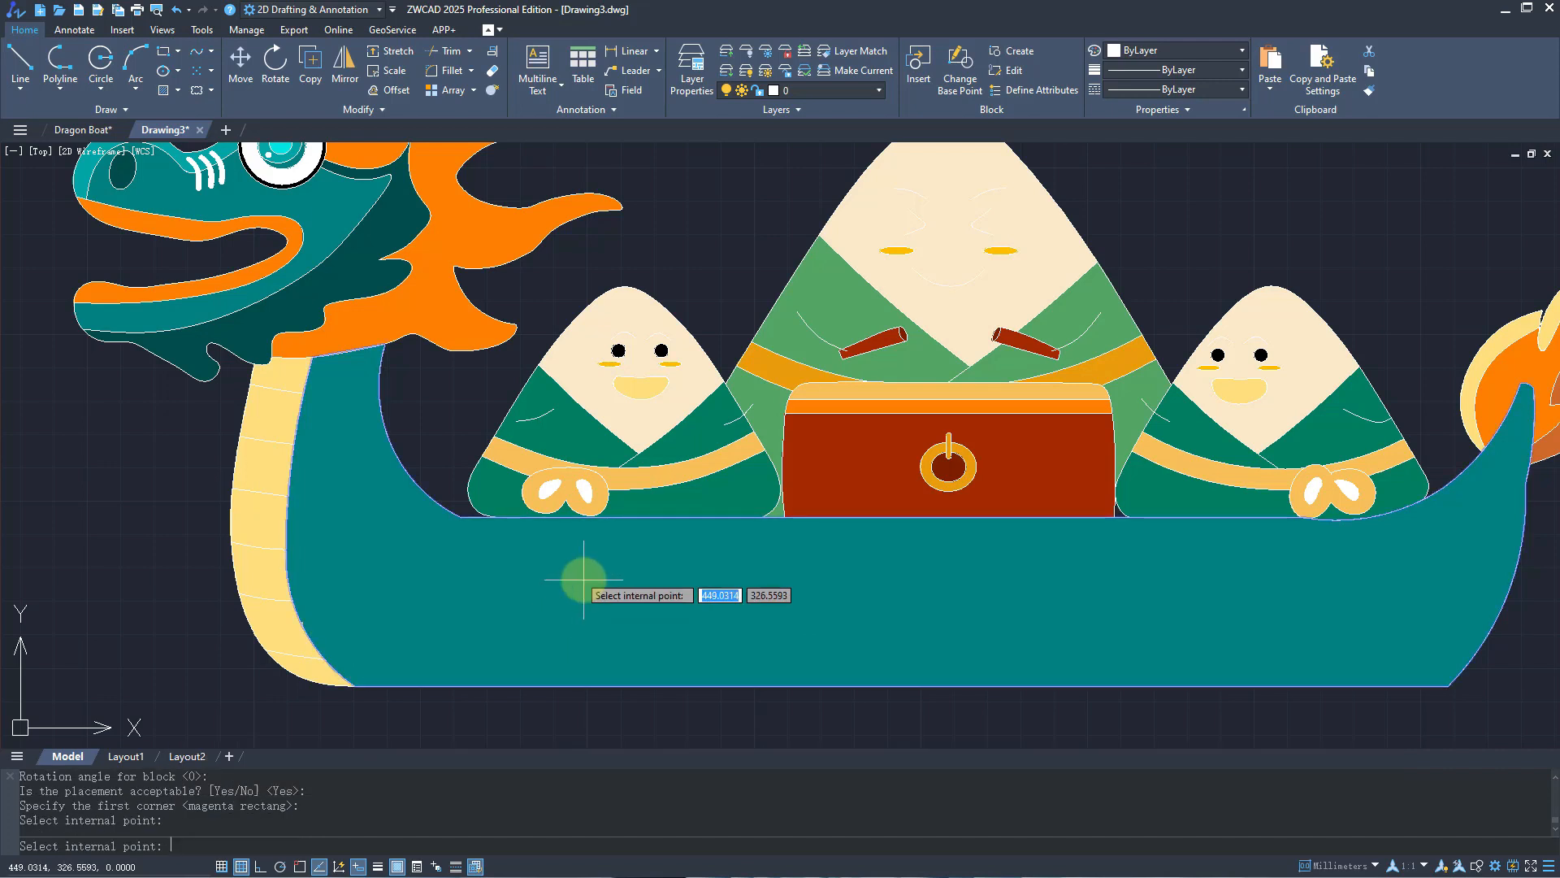
Send the hull's solid teal hatch to the back of the draw order so the scales lie above it.
{"action": "left_click", "coordinate": [583, 580]}
{"action": "type", "text": "DR"}
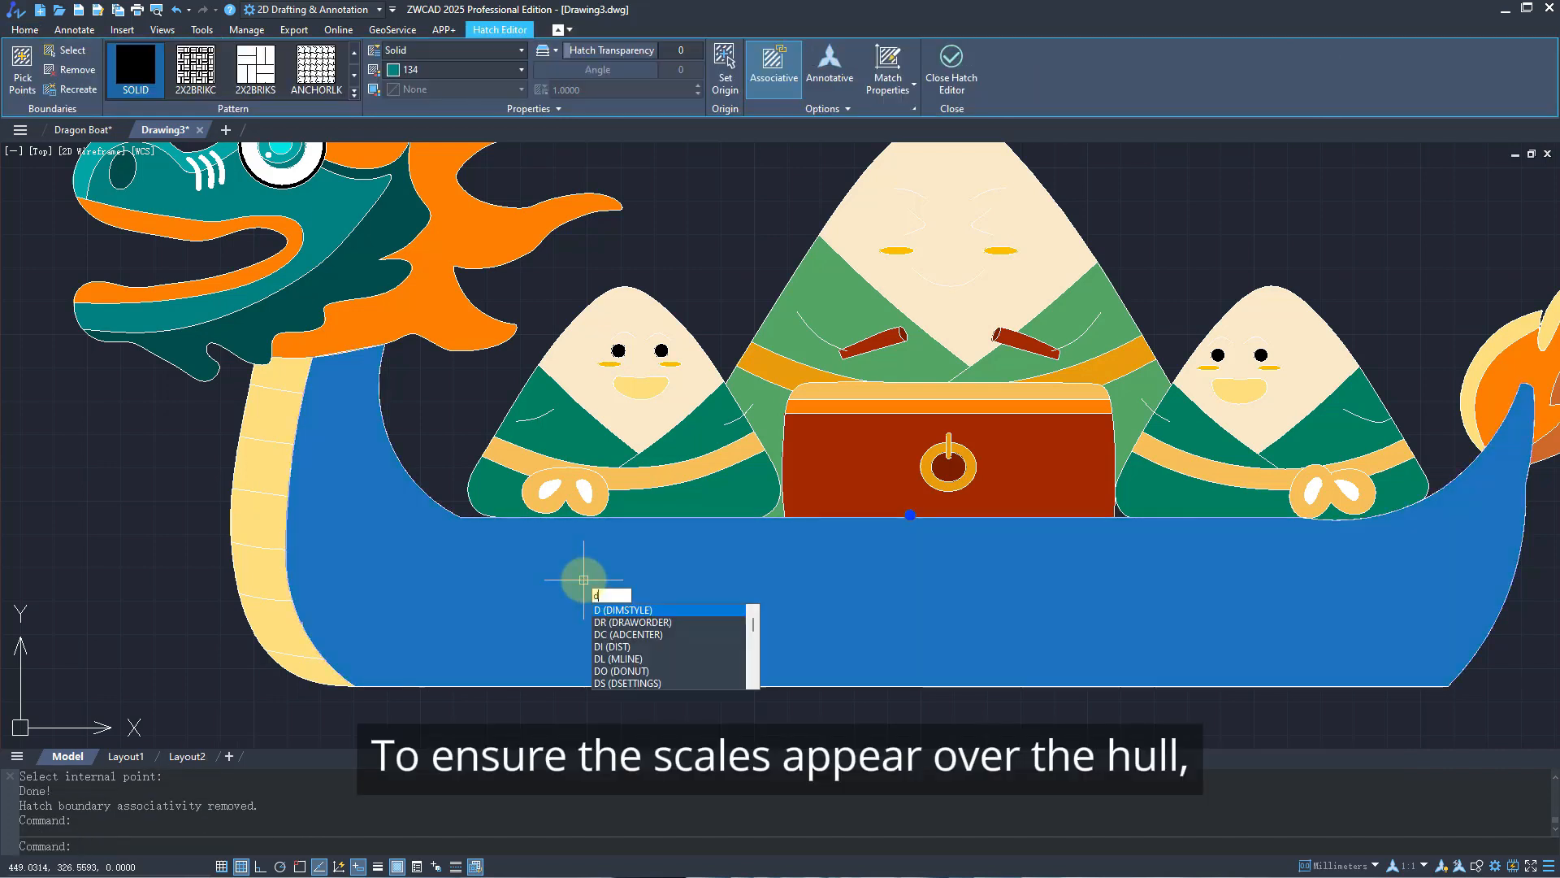
{"action": "key", "text": "Return"}
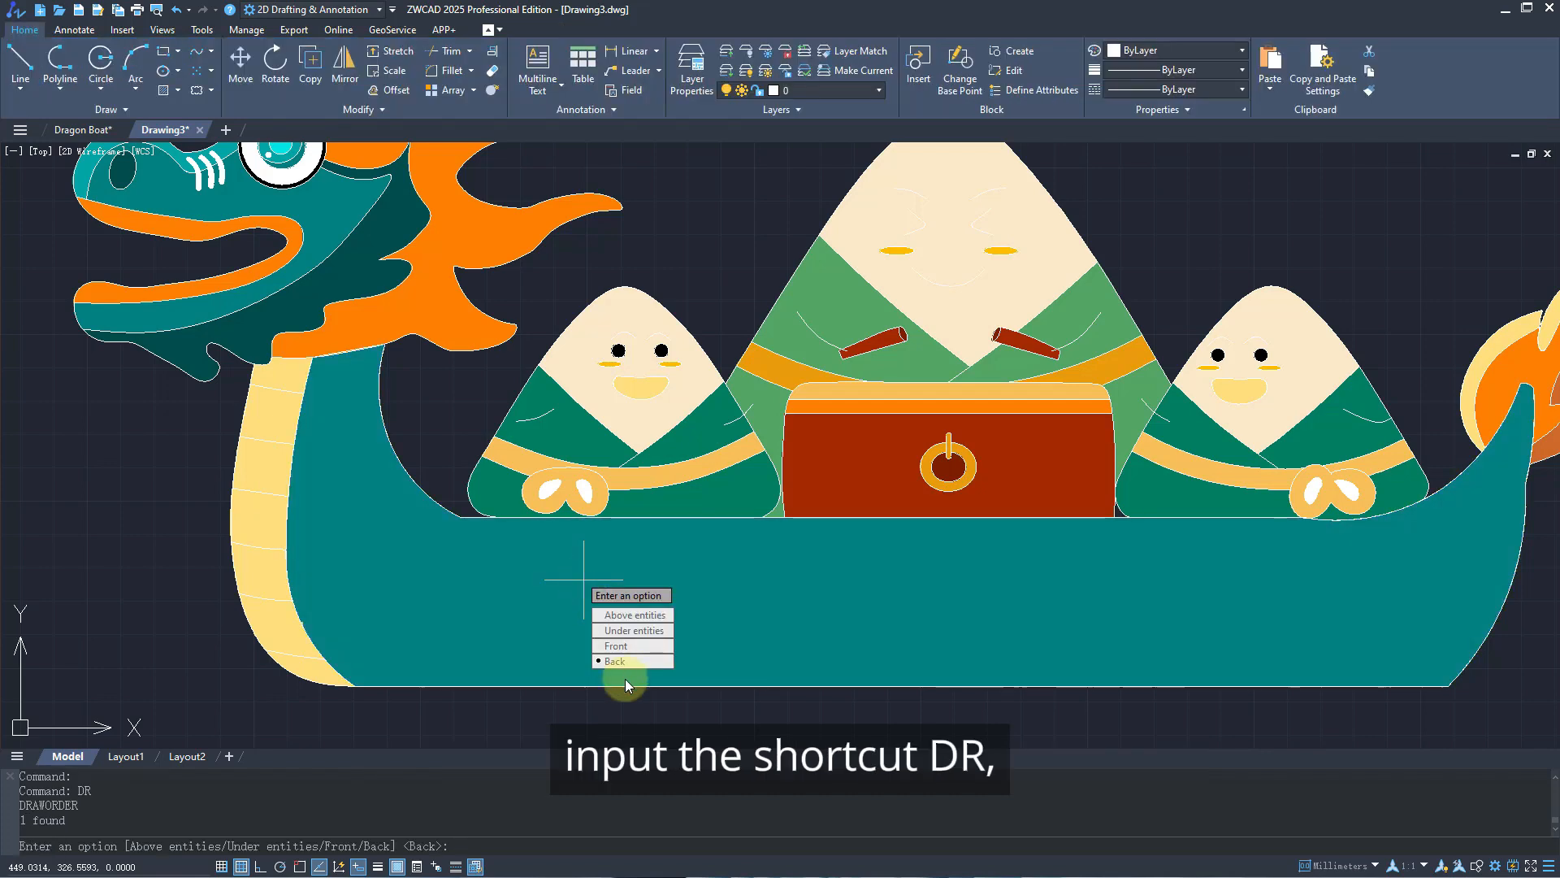
{"action": "left_click", "coordinate": [624, 661]}
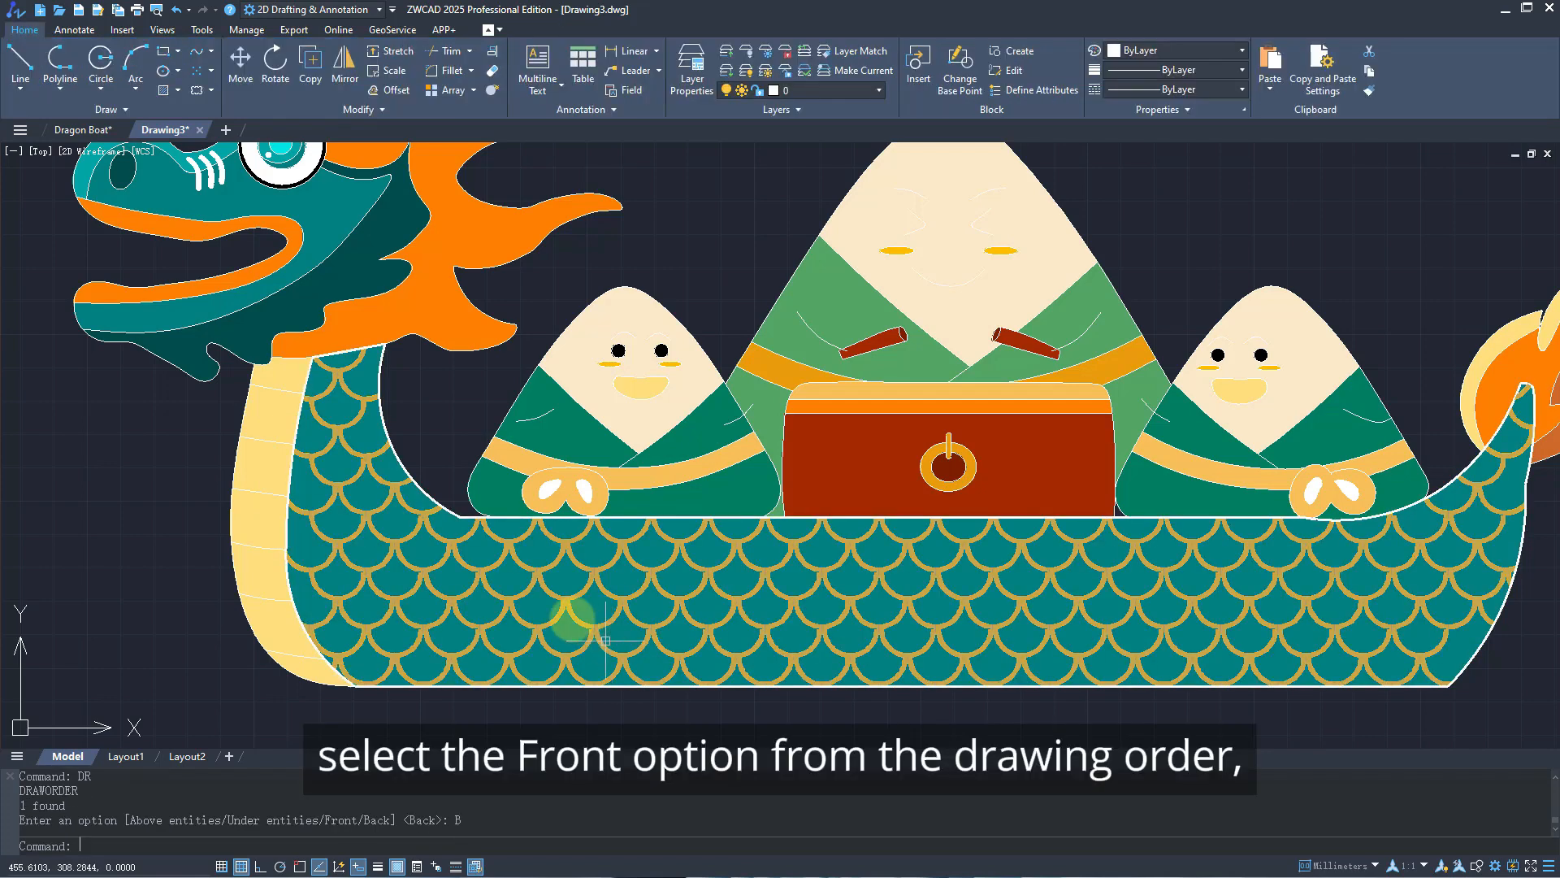
{"action": "scroll", "coordinate": [594, 630], "scroll_direction": "down", "scroll_amount": 4}
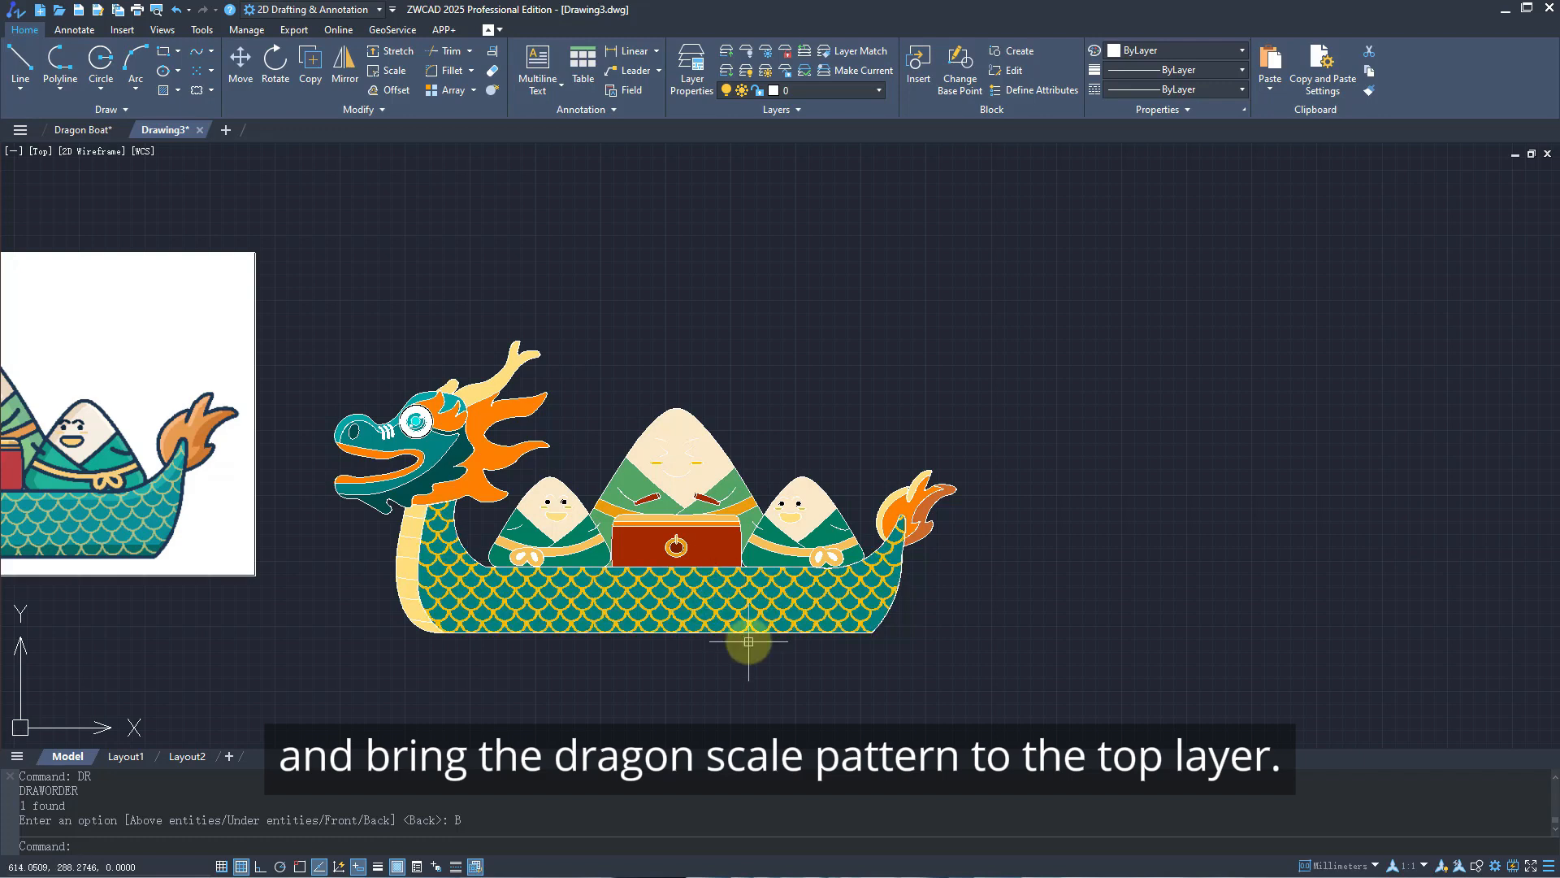
Erase the reference image together with the original scale pattern below it.
{"action": "scroll", "coordinate": [764, 646], "scroll_direction": "down", "scroll_amount": 3}
{"action": "left_click", "coordinate": [341, 635]}
{"action": "left_click", "coordinate": [291, 533]}
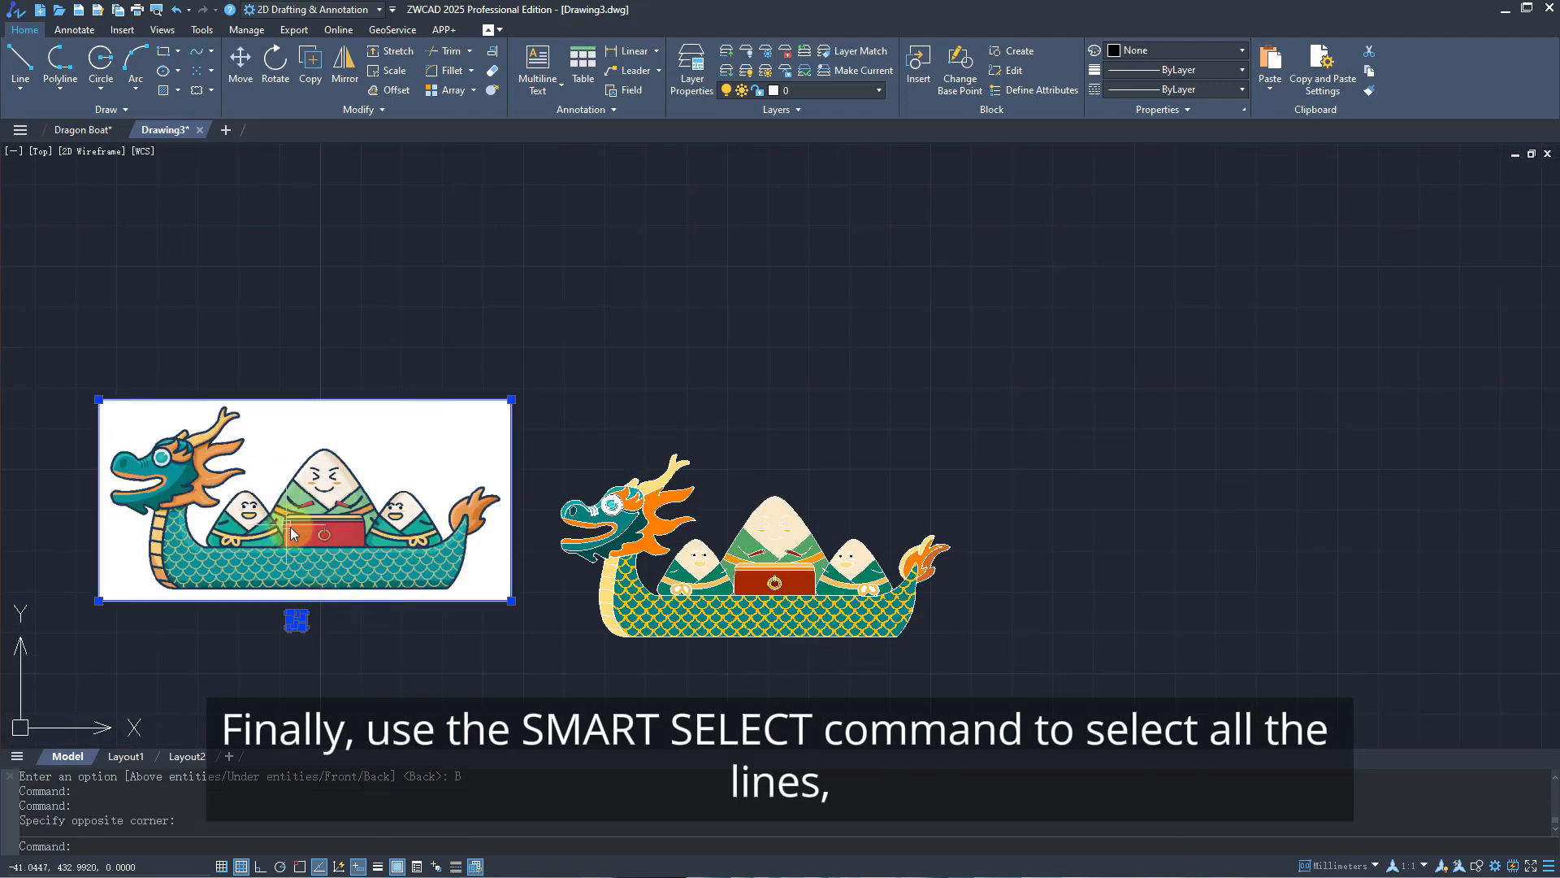
{"action": "type", "text": "e"}
{"action": "key", "text": "space"}
Use Smart Select to select all arcs, circles, ellipses, lines, polylines and splines in the drawing.
{"action": "scroll", "coordinate": [837, 653], "scroll_direction": "up", "scroll_amount": 6}
{"action": "middle_click_drag", "start_coordinate": [797, 650], "coordinate": [801, 690]}
{"action": "type", "text": "smar"}
{"action": "key", "text": "Return"}
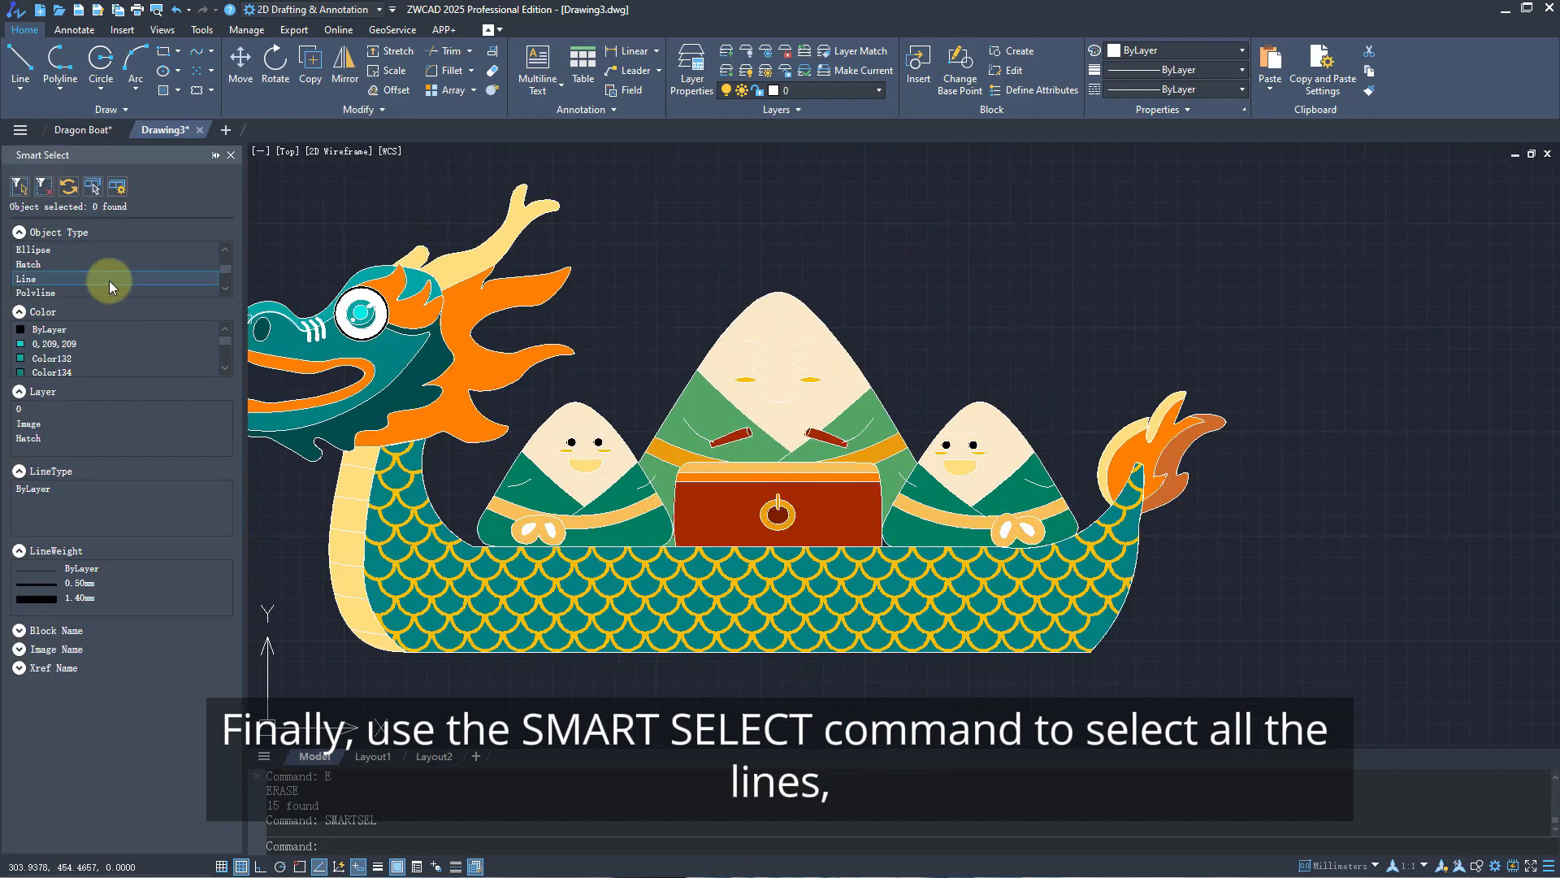
{"action": "left_click", "coordinate": [56, 251]}
{"action": "left_click", "coordinate": [51, 279]}
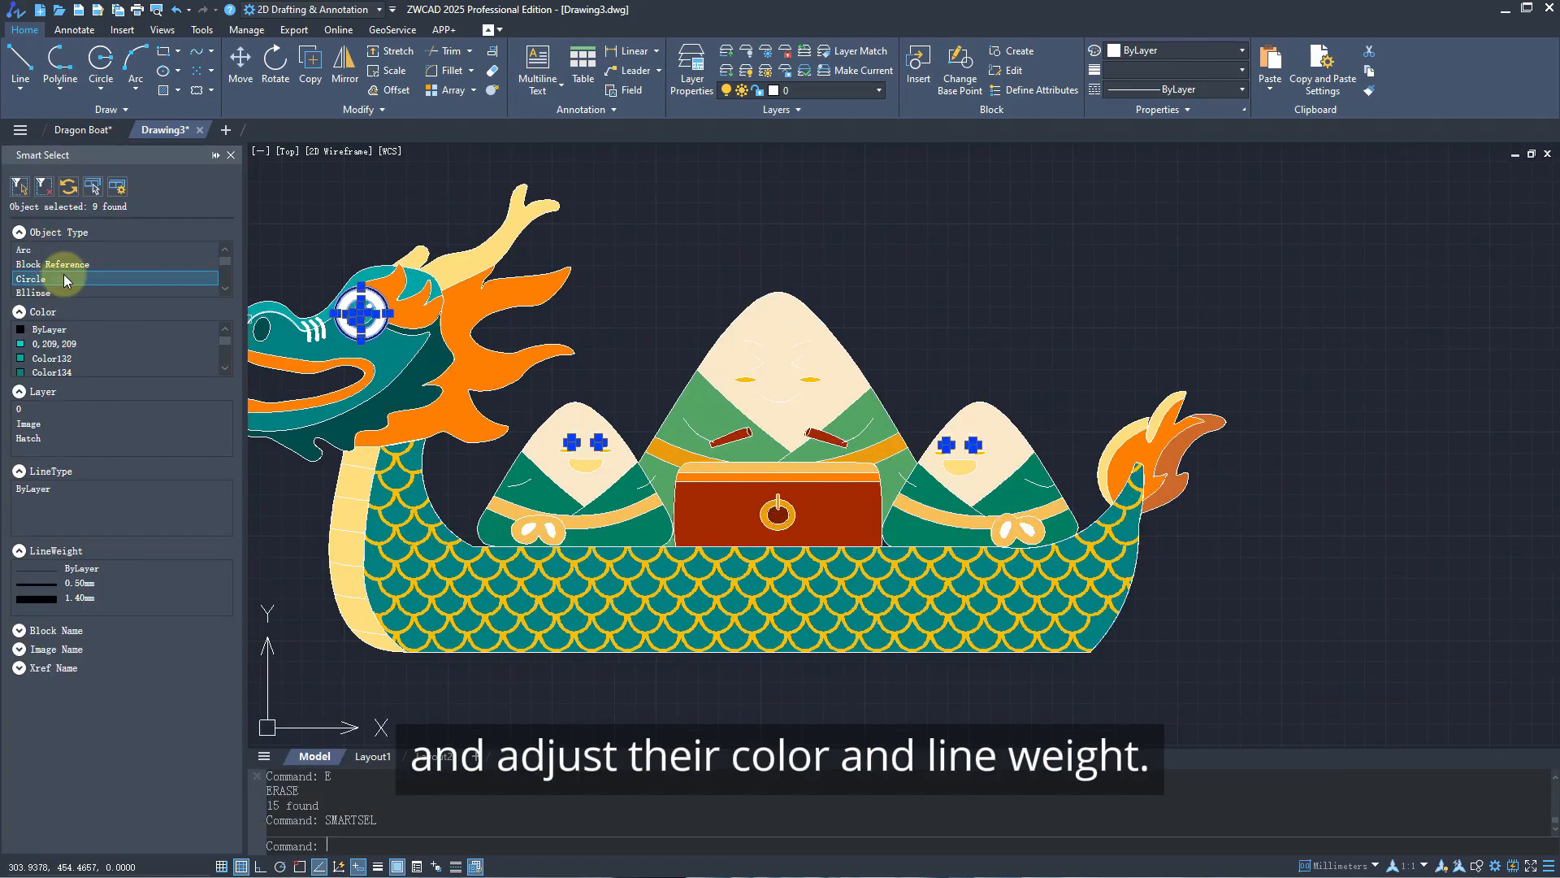
{"action": "left_click", "coordinate": [64, 251]}
{"action": "left_click", "coordinate": [68, 277], "text": "ctrl"}
{"action": "left_click", "coordinate": [73, 291], "text": "ctrl"}
{"action": "left_click_drag", "start_coordinate": [153, 298], "coordinate": [147, 439]}
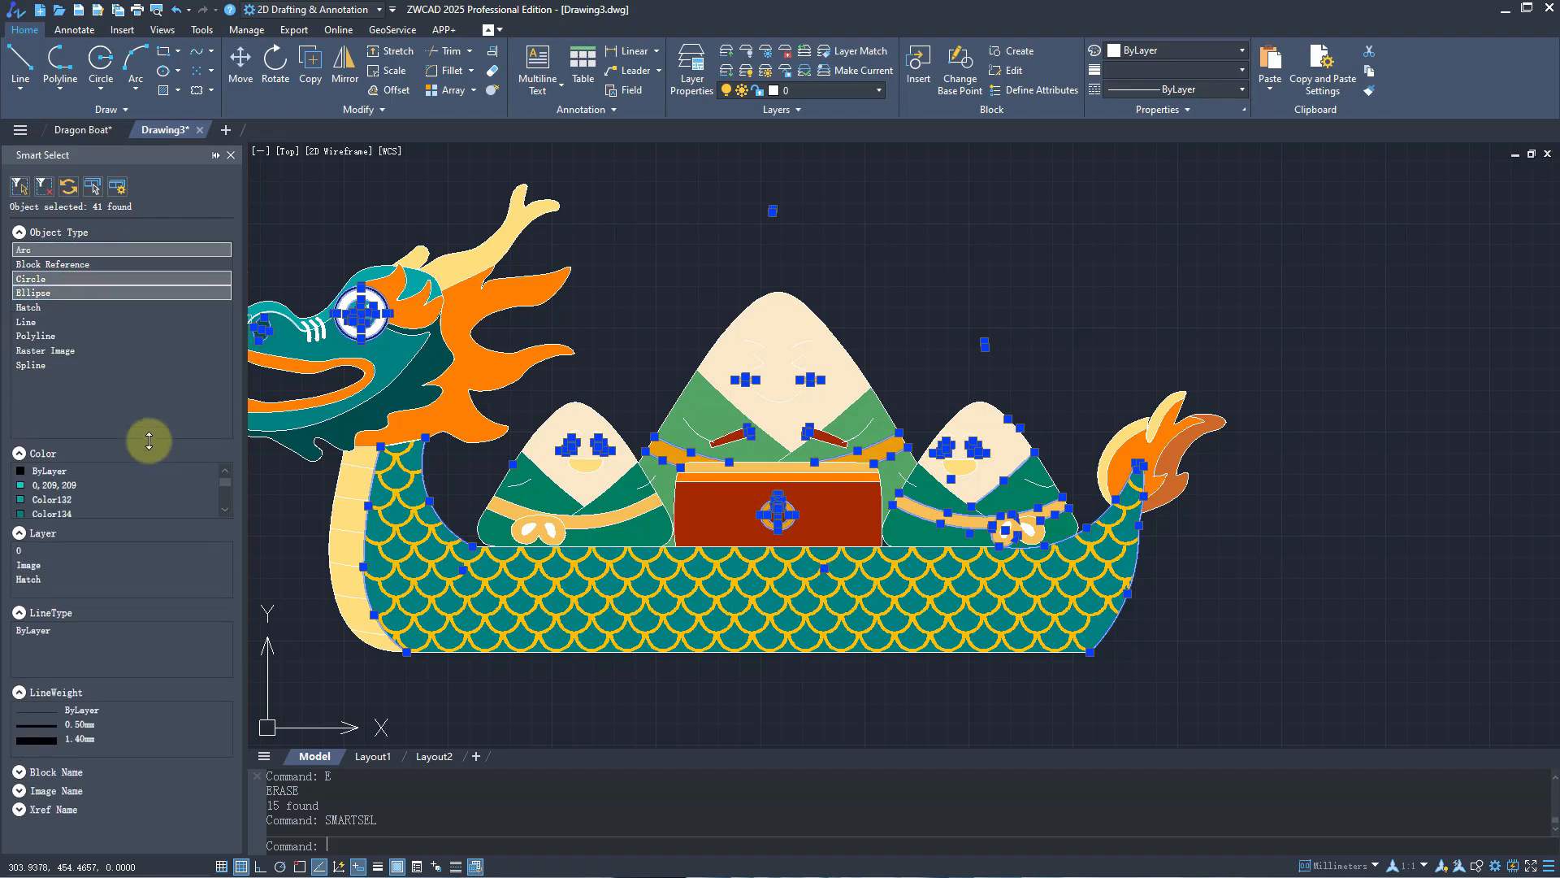
{"action": "left_click", "coordinate": [74, 322], "text": "ctrl"}
{"action": "left_click", "coordinate": [68, 336], "text": "ctrl"}
{"action": "left_click", "coordinate": [91, 366], "text": "ctrl"}
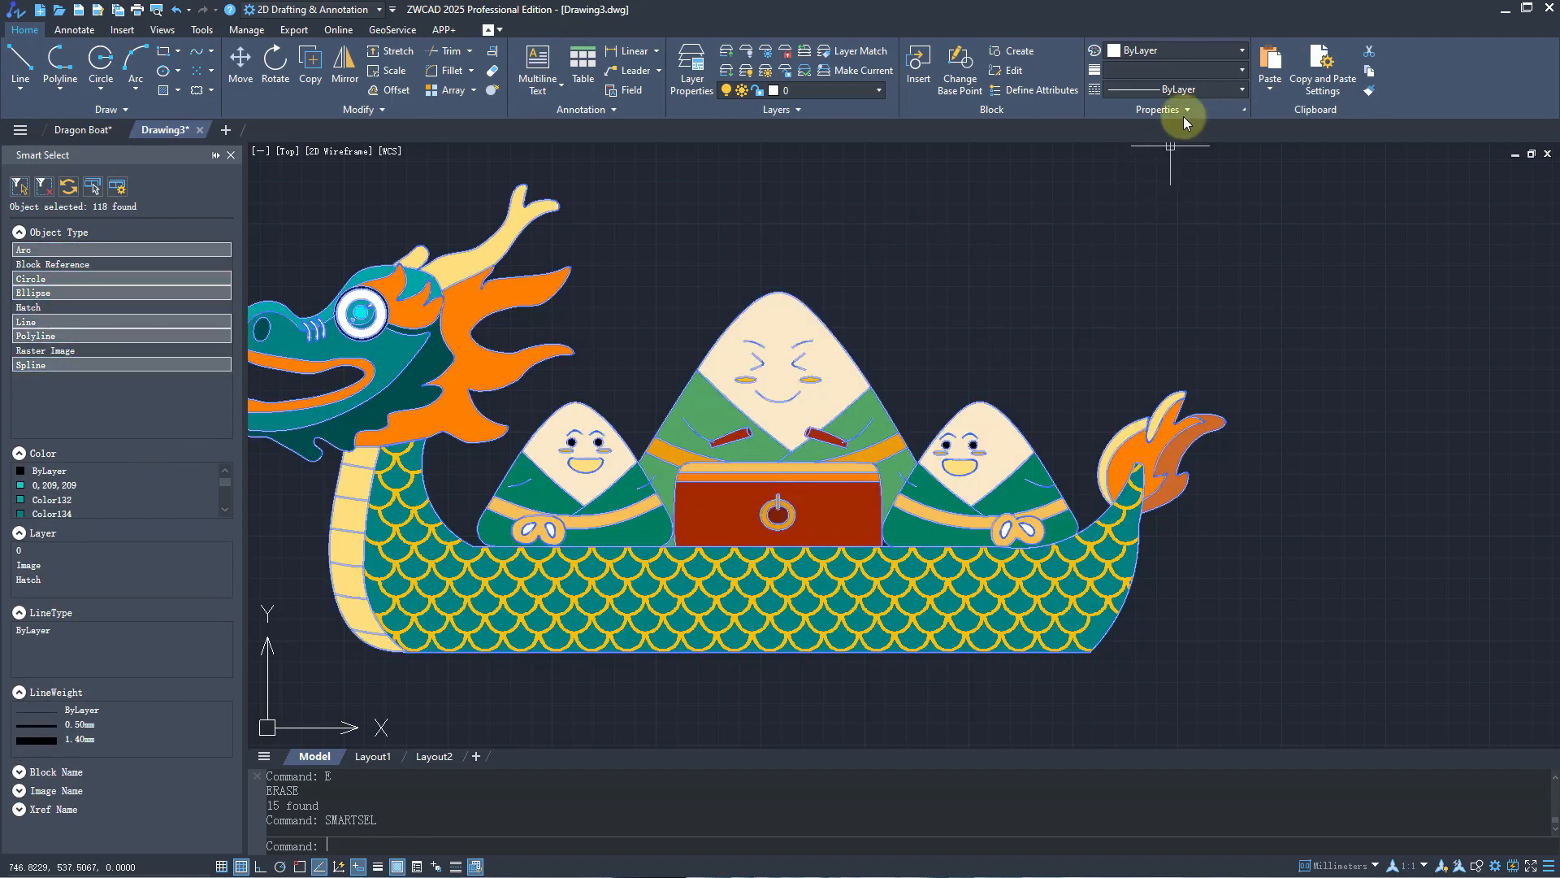
Set the lineweight of all selected linework to 0.50 mm.
{"action": "left_click", "coordinate": [1187, 70]}
{"action": "left_click", "coordinate": [1193, 351]}
{"action": "scroll", "coordinate": [1185, 355], "scroll_direction": "down", "scroll_amount": 1}
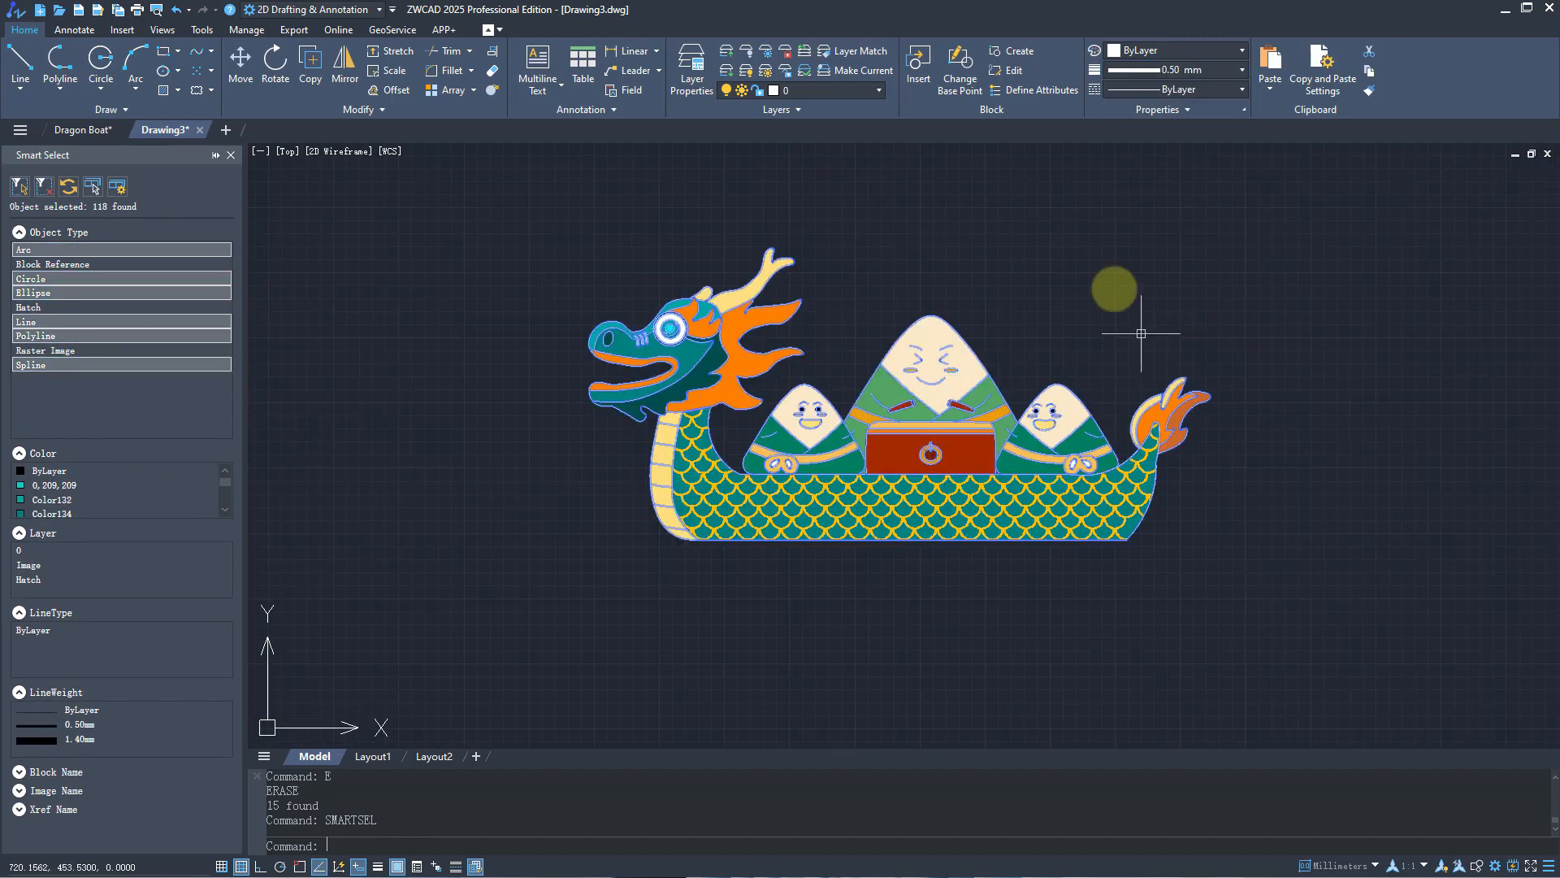
Color the selected linework black (0,0,0) and turn on the lineweight display.
{"action": "left_click", "coordinate": [1150, 52]}
{"action": "left_click", "coordinate": [1117, 106]}
{"action": "key", "text": "Escape"}
{"action": "left_click", "coordinate": [377, 867]}
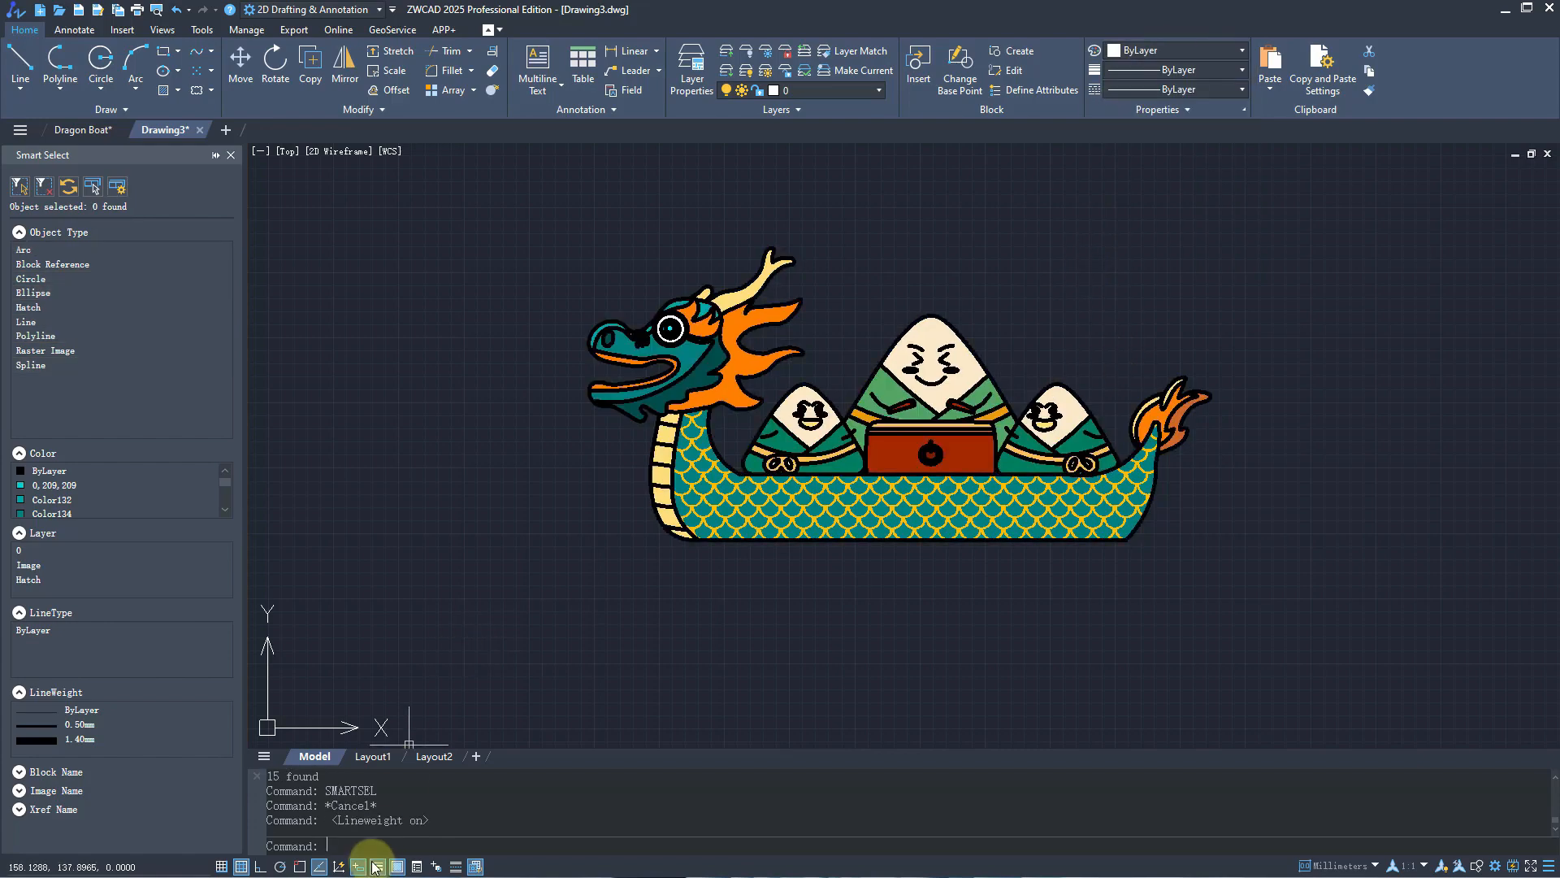
Select the dragon head's inner detail lines around the mouth, nostril, white stripes and iris, and set their lineweight to ByLayer.
{"action": "scroll", "coordinate": [857, 358], "scroll_direction": "up", "scroll_amount": 2}
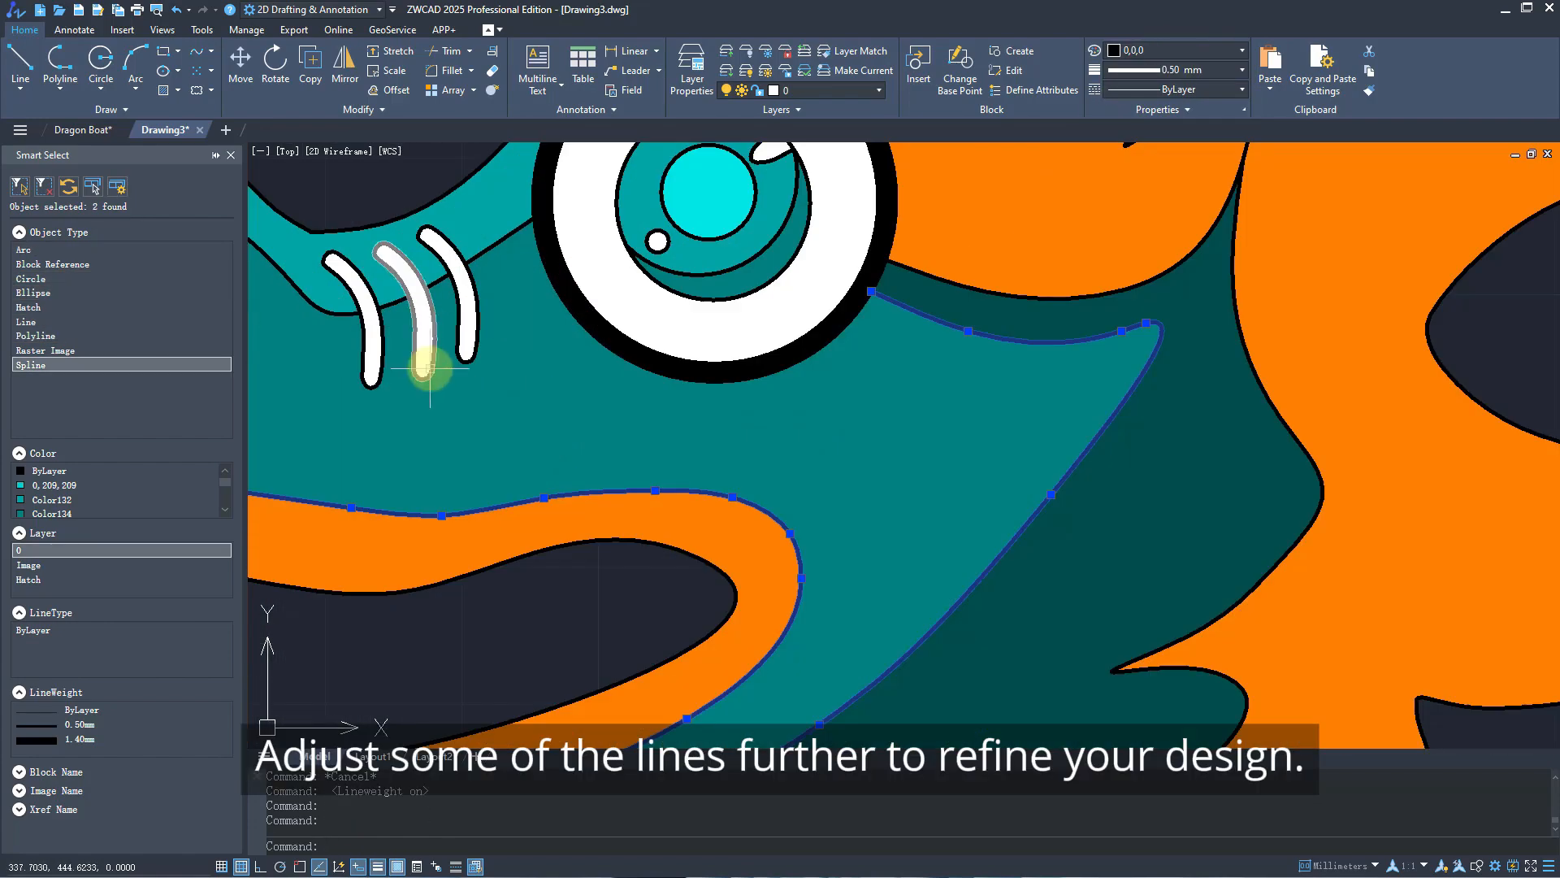
{"action": "left_click", "coordinate": [425, 341]}
{"action": "left_click", "coordinate": [383, 306]}
{"action": "left_click", "coordinate": [338, 313]}
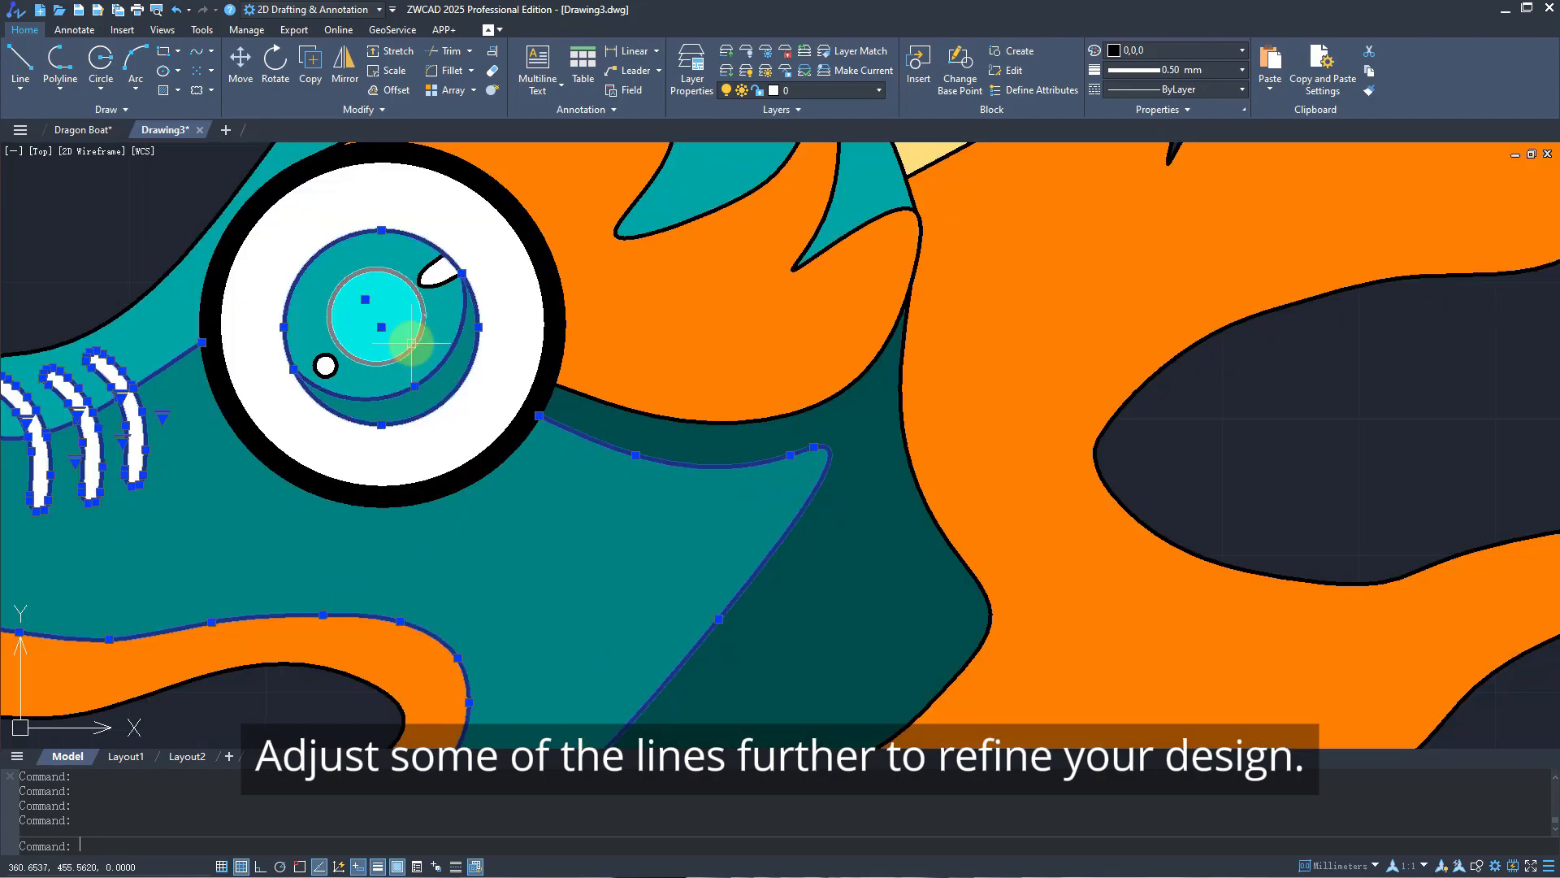
{"action": "left_click", "coordinate": [412, 338]}
{"action": "left_click", "coordinate": [1201, 70]}
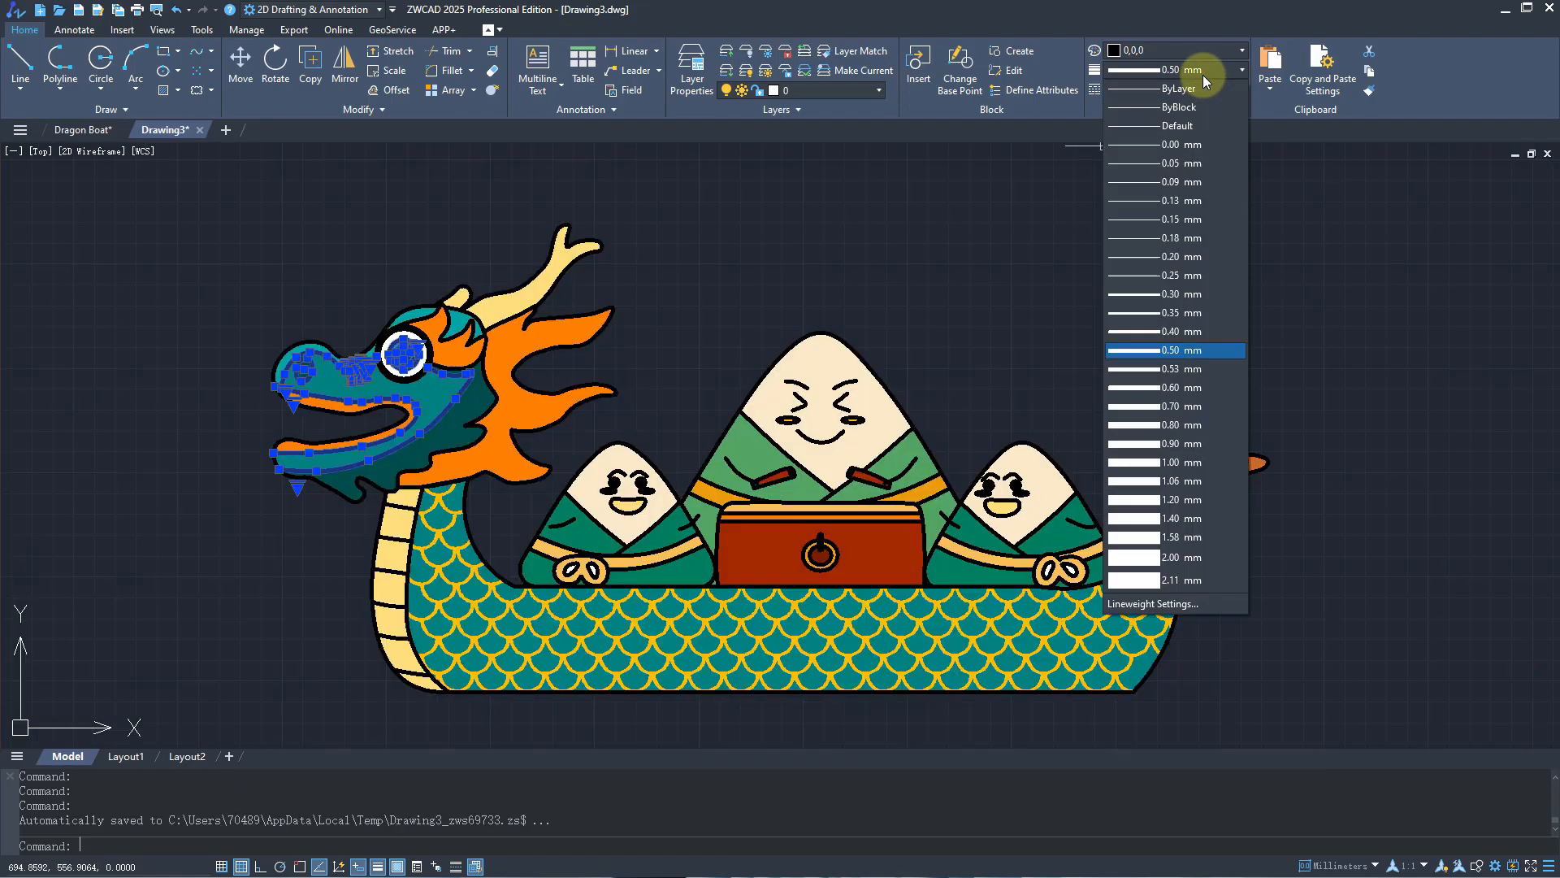
{"action": "left_click", "coordinate": [1204, 79]}
{"action": "key", "text": "Escape"}
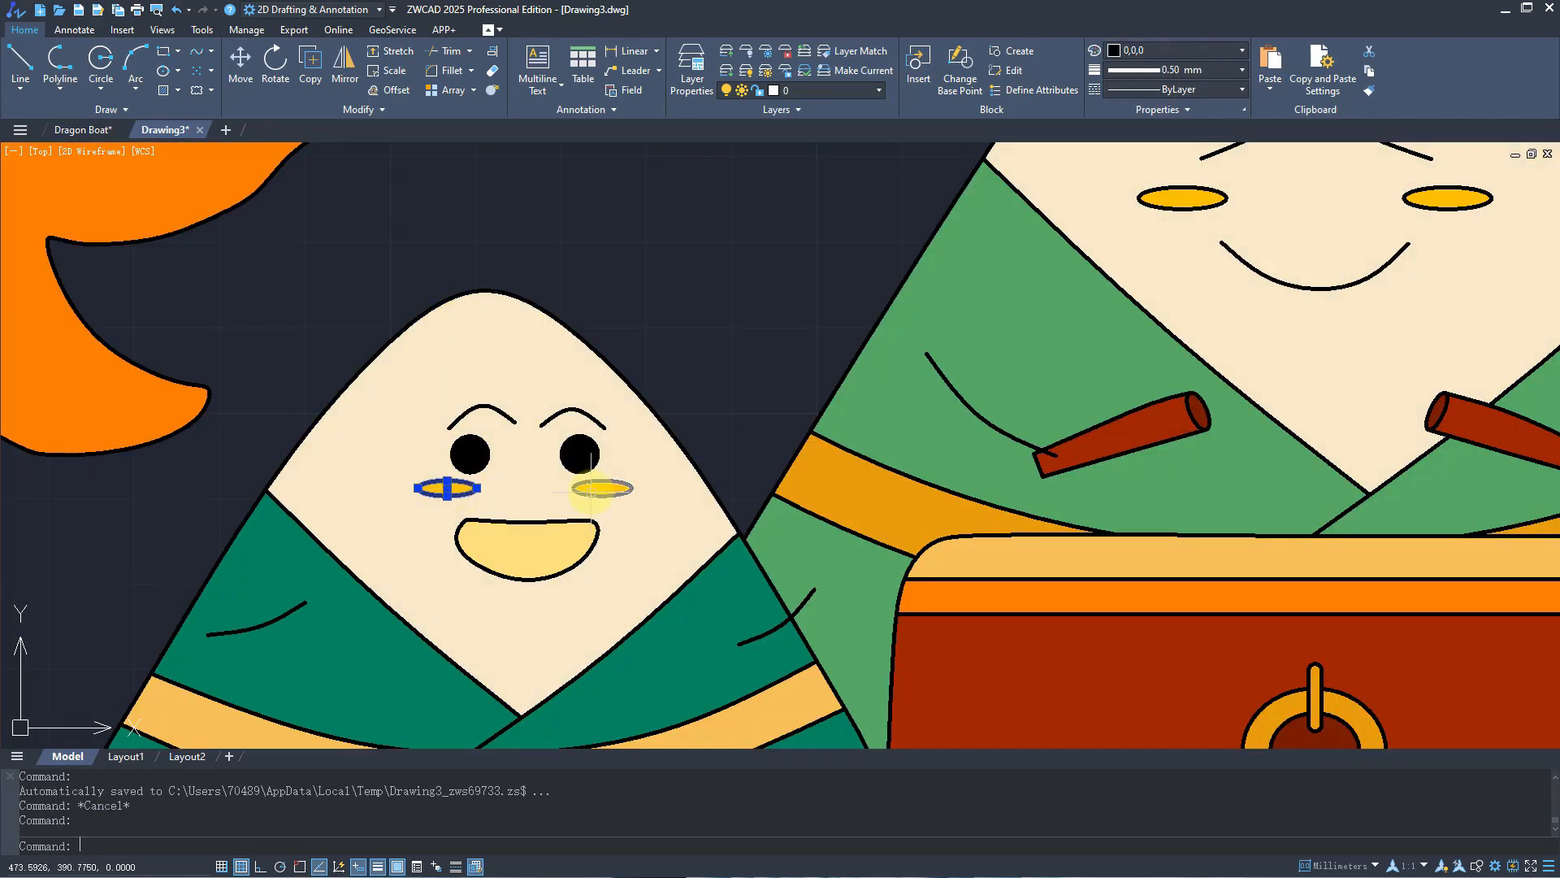
Set the lineweight of the dumplings' cheek ellipses to ByLayer and that of their curved arm lines to 1.40 mm.
{"action": "left_click", "coordinate": [816, 376]}
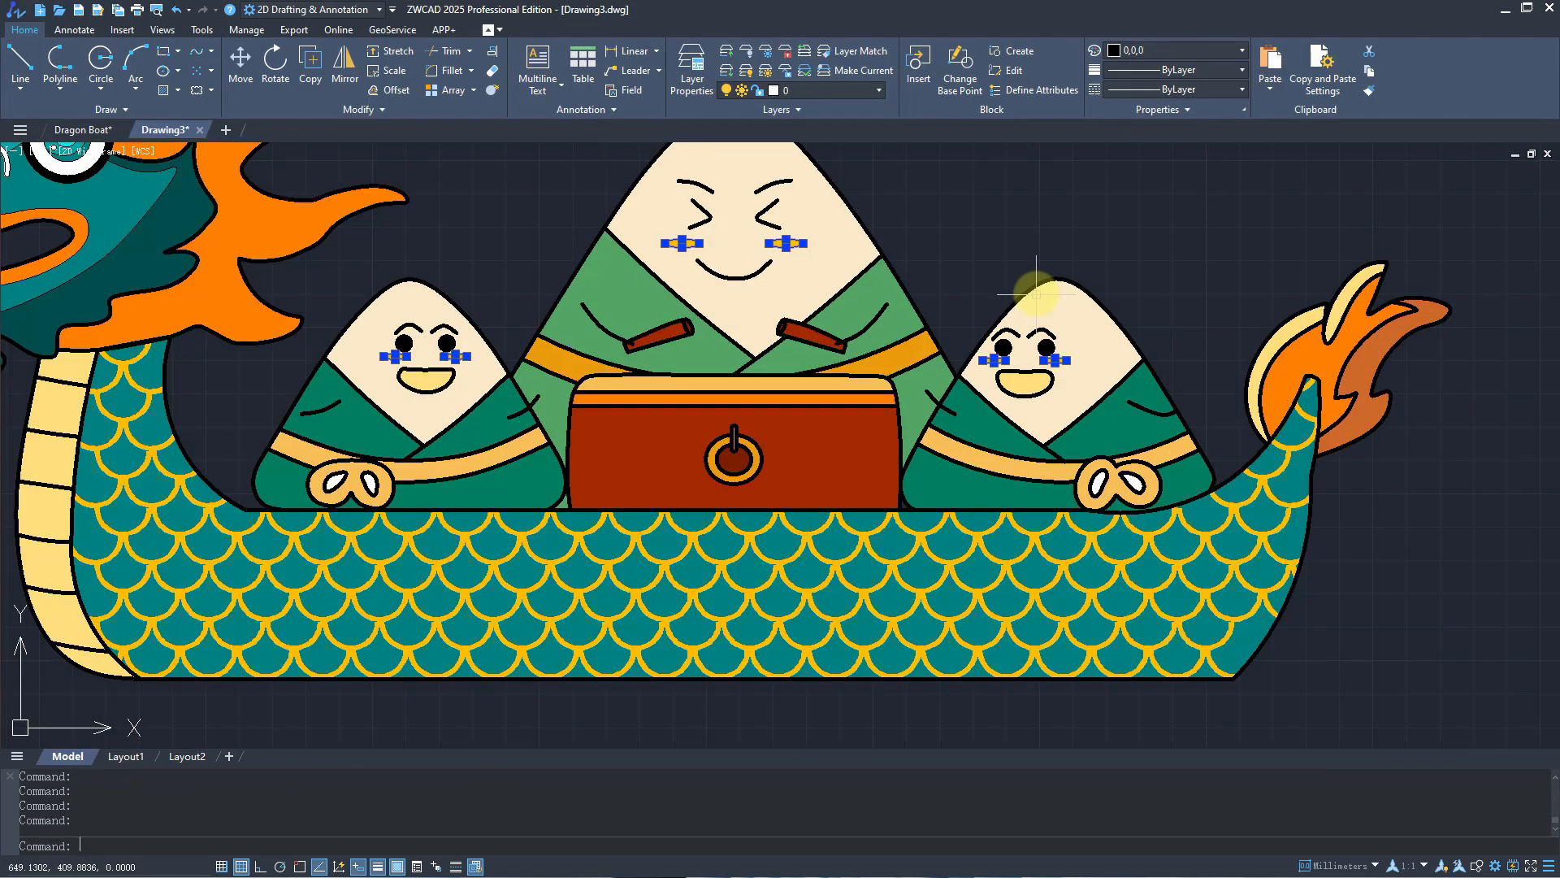
{"action": "left_click", "coordinate": [1142, 411]}
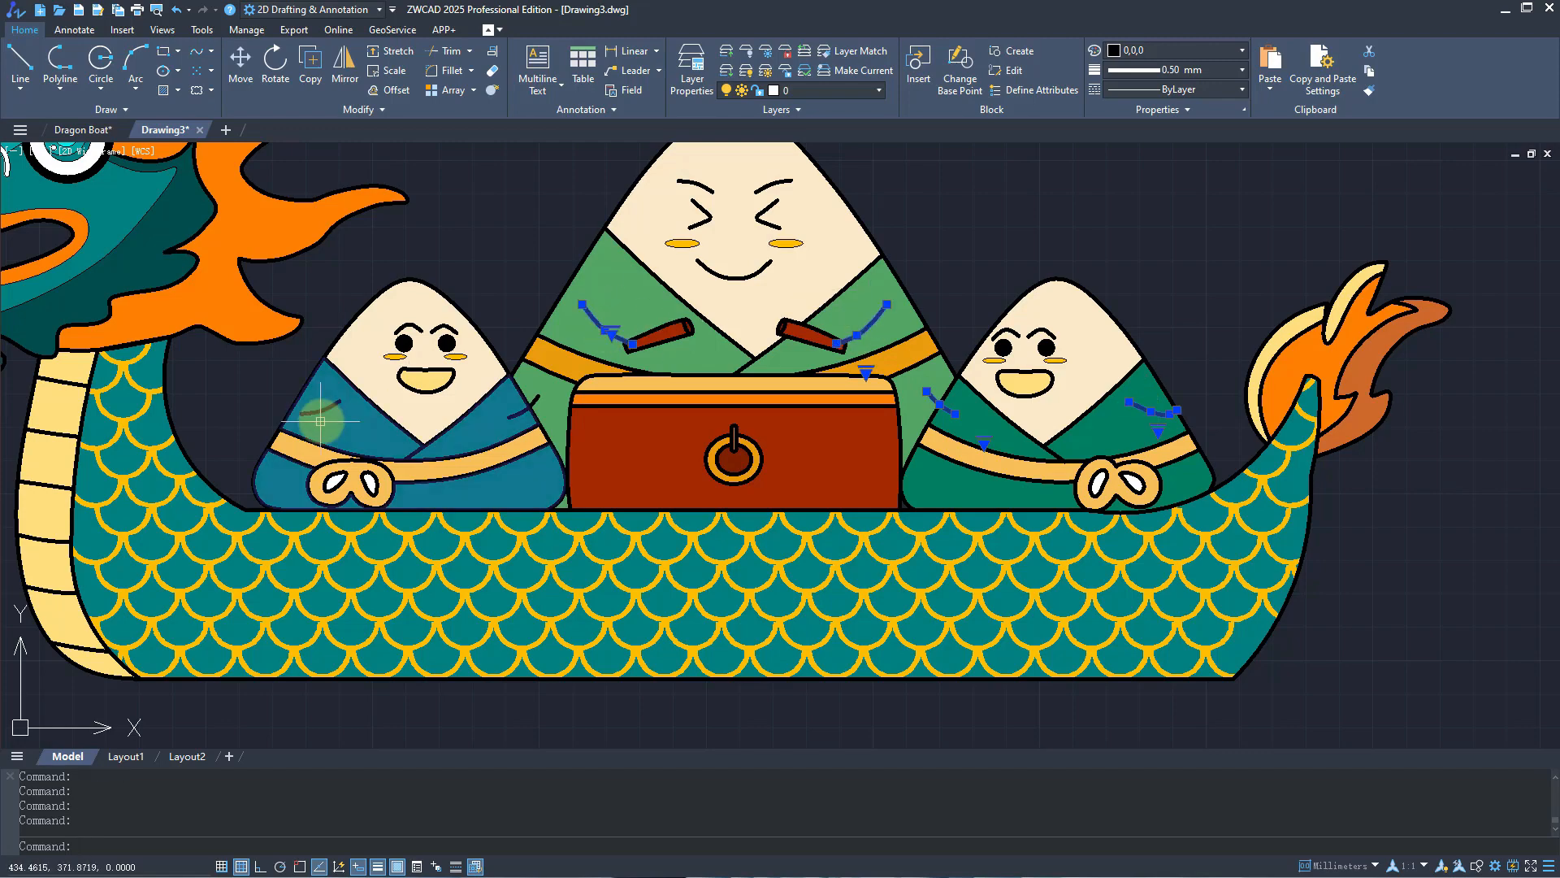
{"action": "left_click", "coordinate": [1201, 69]}
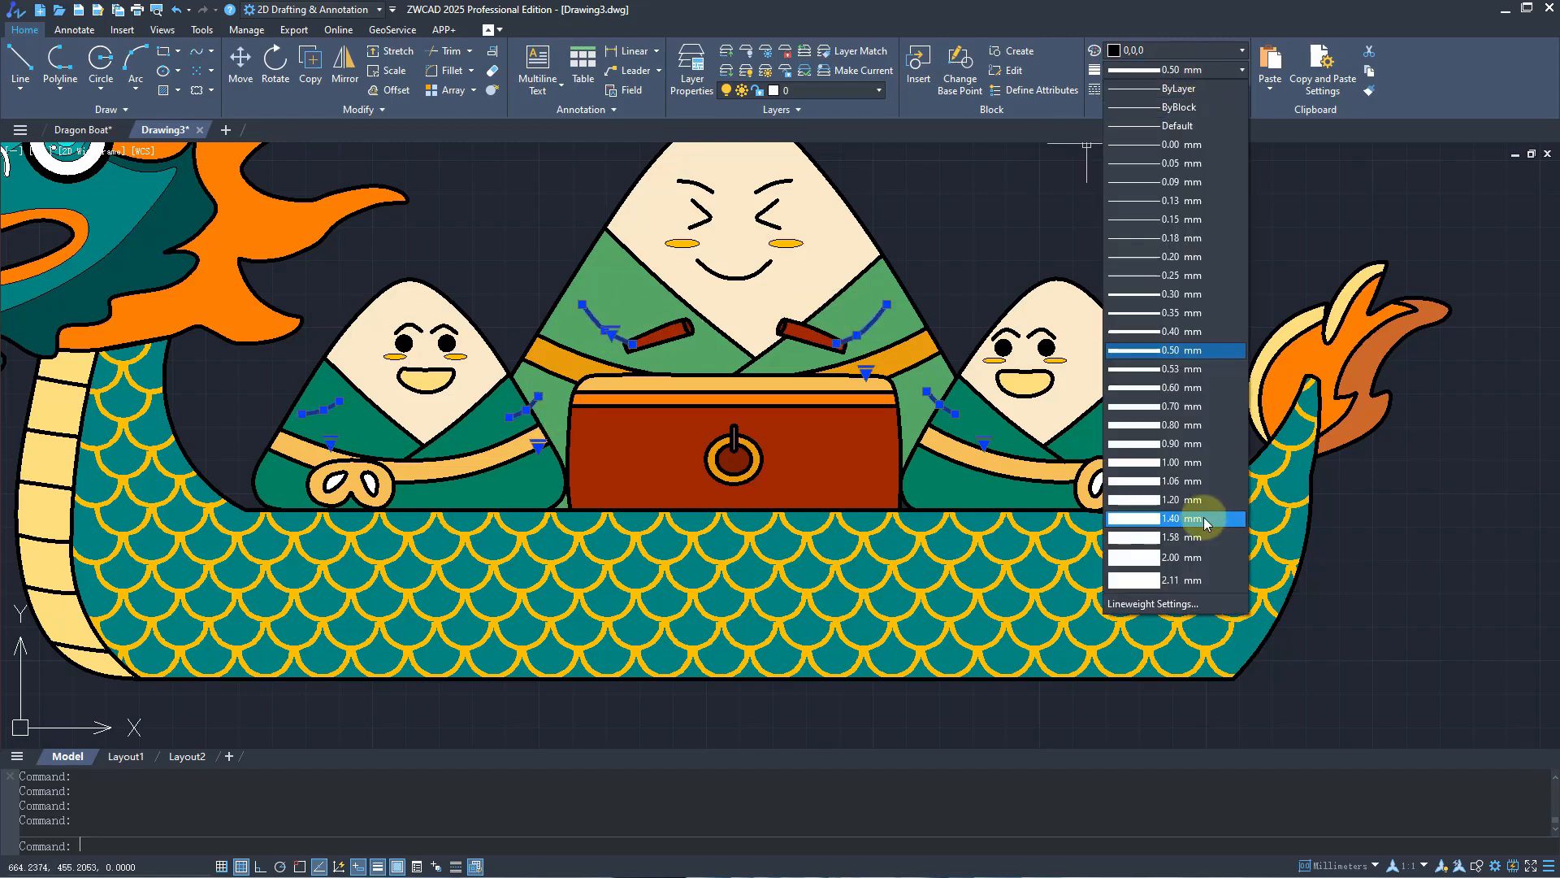
{"action": "left_click", "coordinate": [1195, 515]}
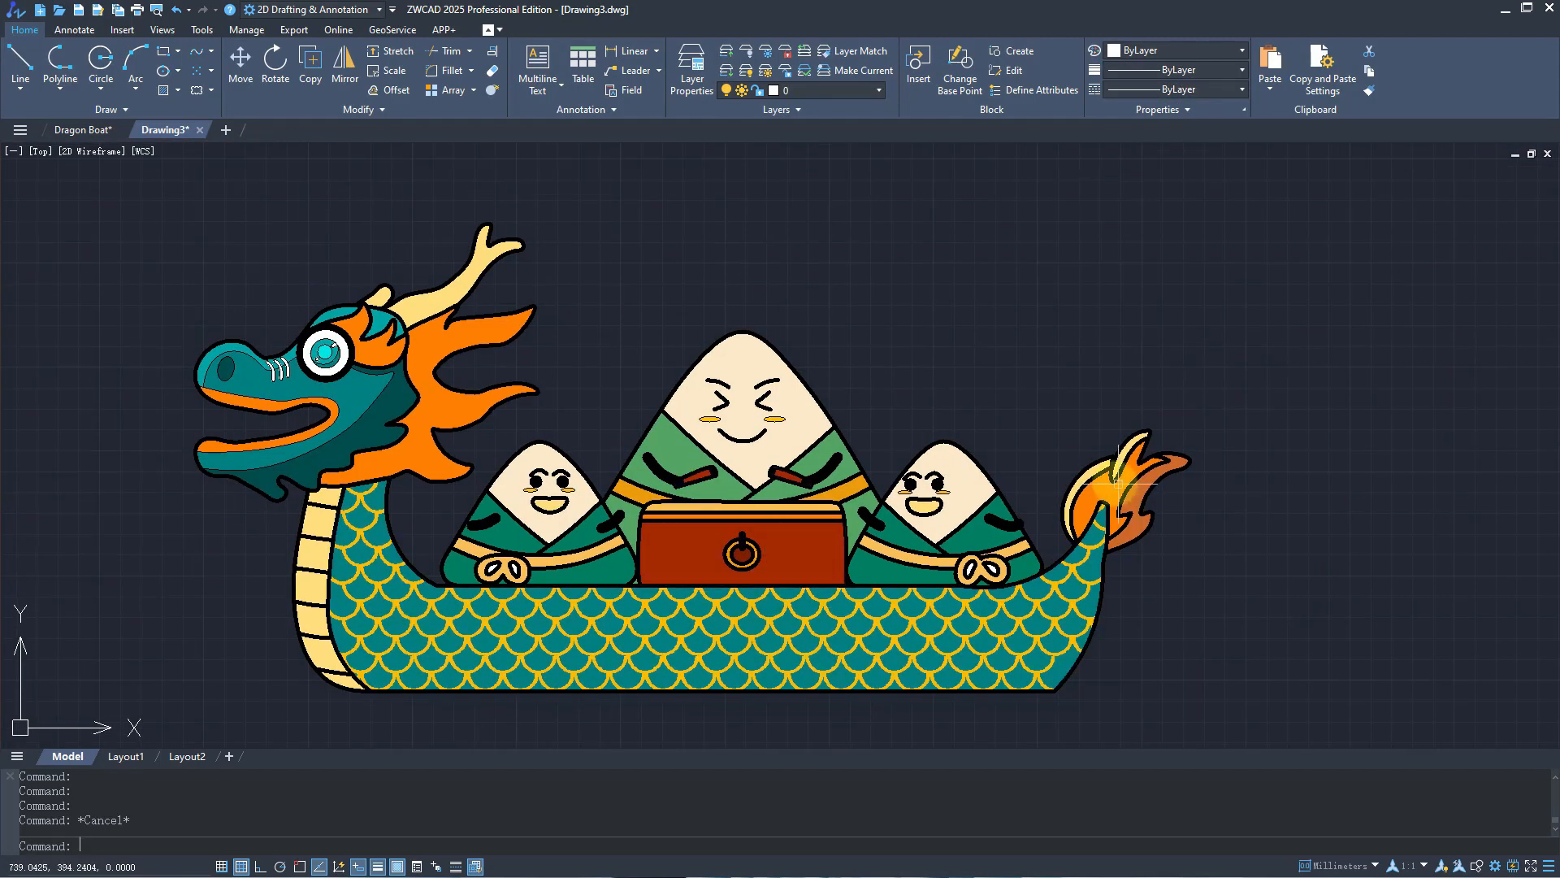
Select the inner lines of the tail flame and open their lineweight choices.
{"action": "left_click", "coordinate": [1203, 70]}
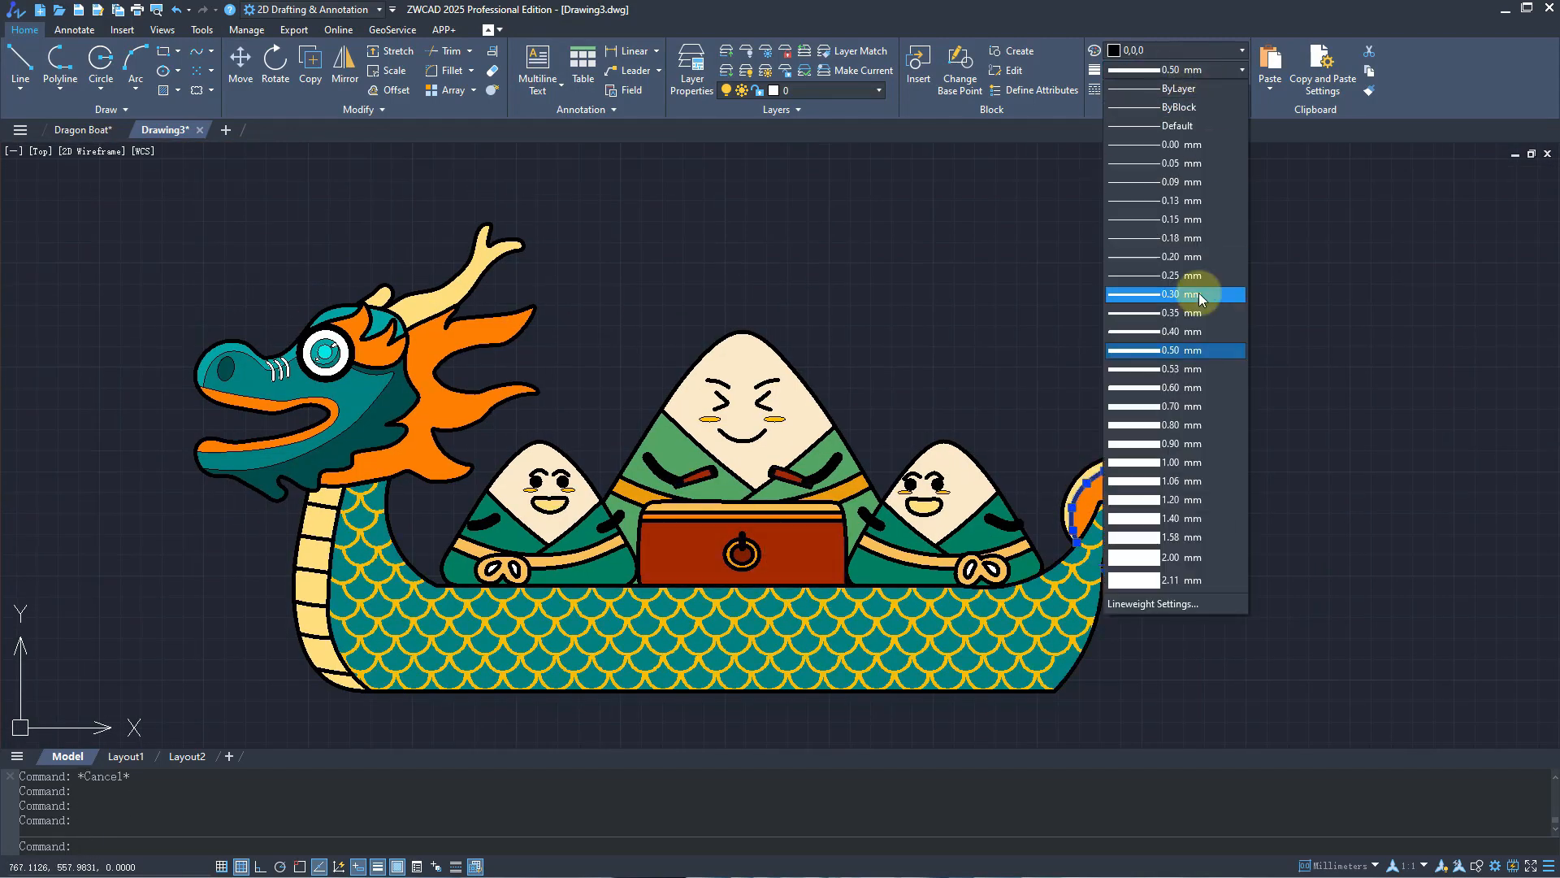